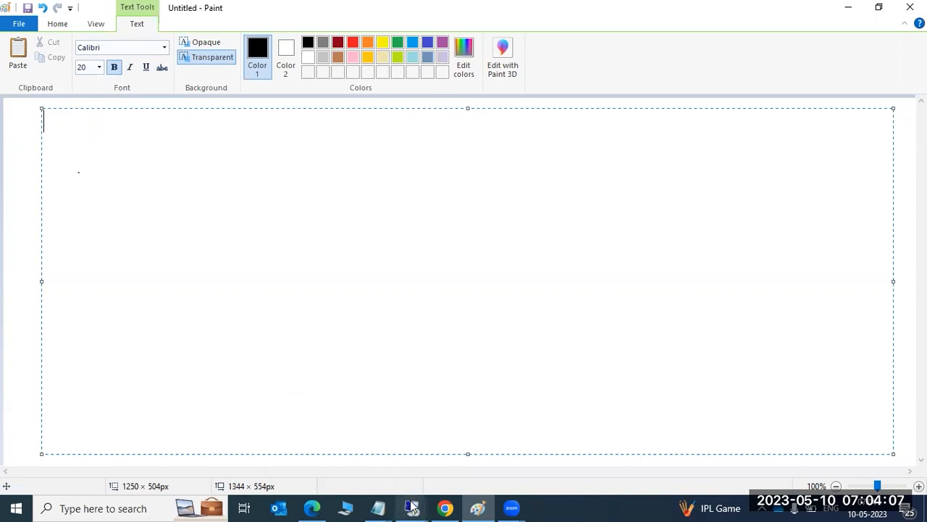
Switch to the 49.206.199.235 remote desktop session and log off from the open SAP Easy Access session.
mouse_move(411, 506)
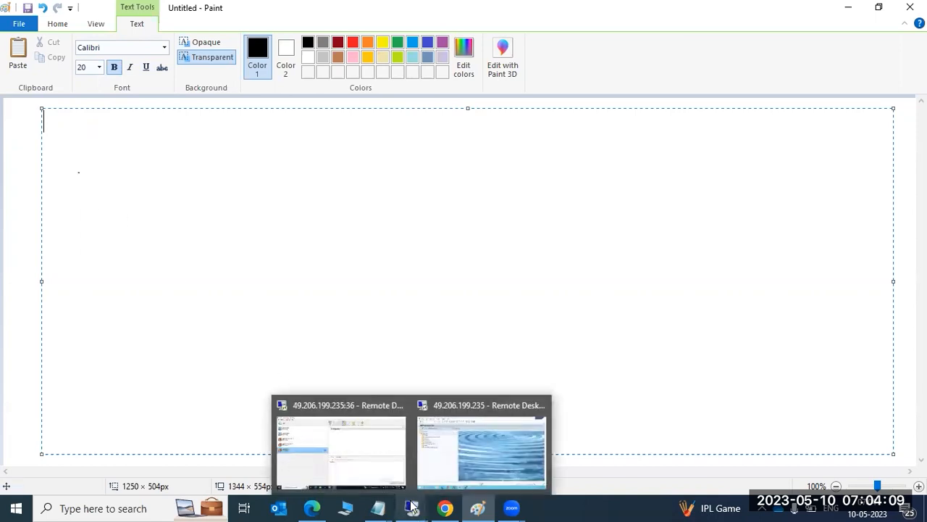
left_click(454, 450)
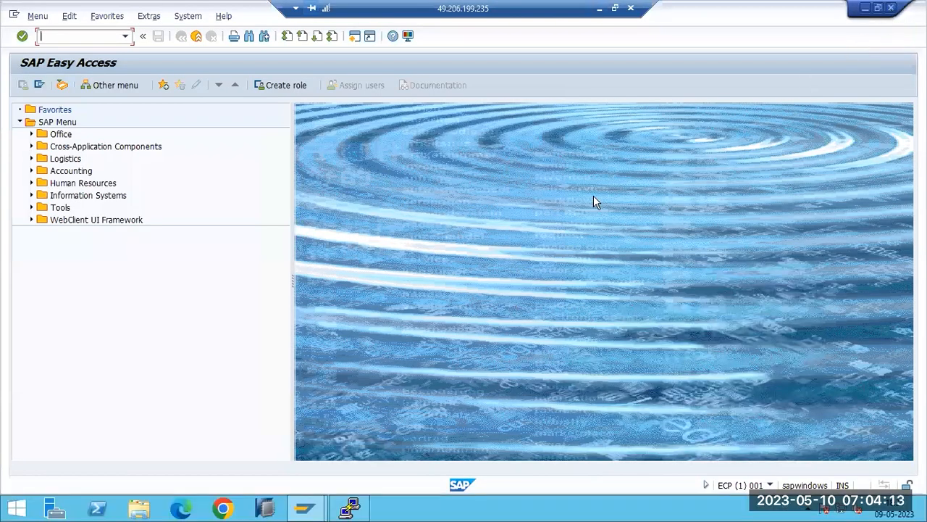
left_click(891, 8)
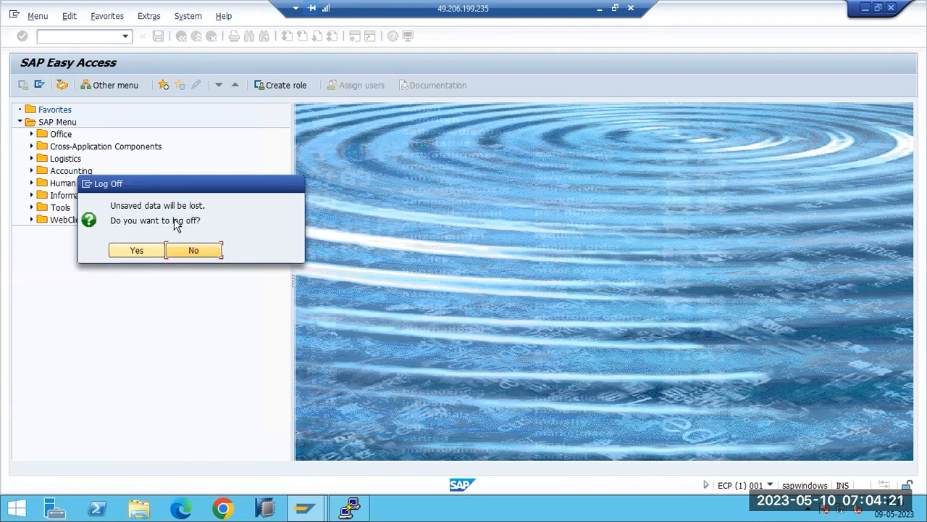
key("Return")
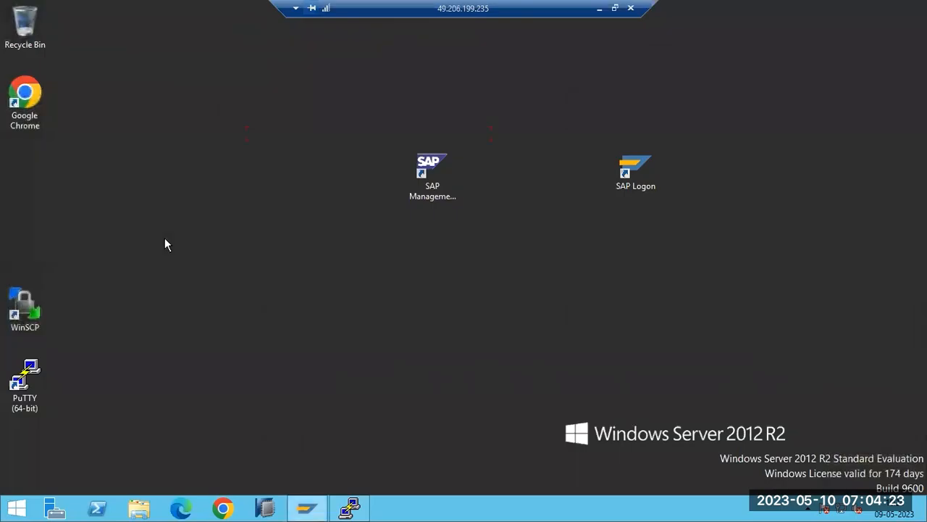
Launch SAP Logon from the remote server's desktop and bring its window into view.
double_click(626, 172)
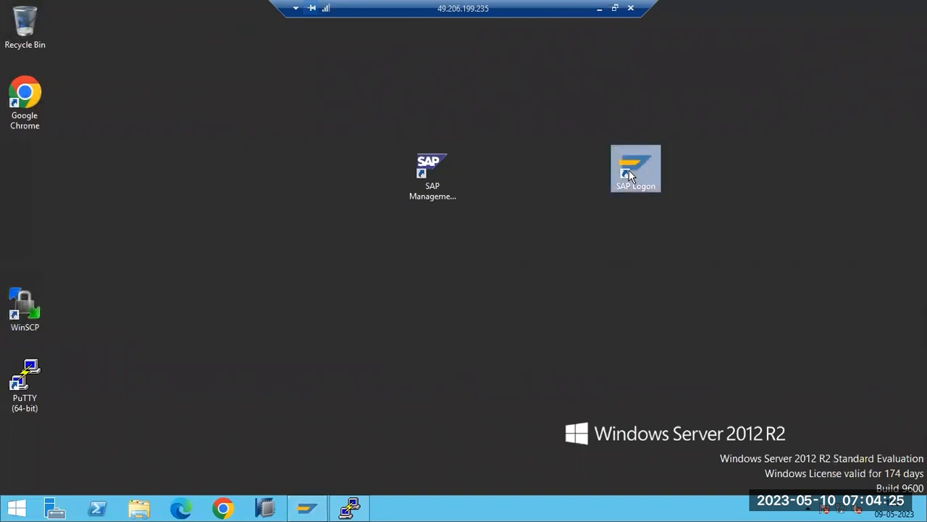
left_click(517, 267)
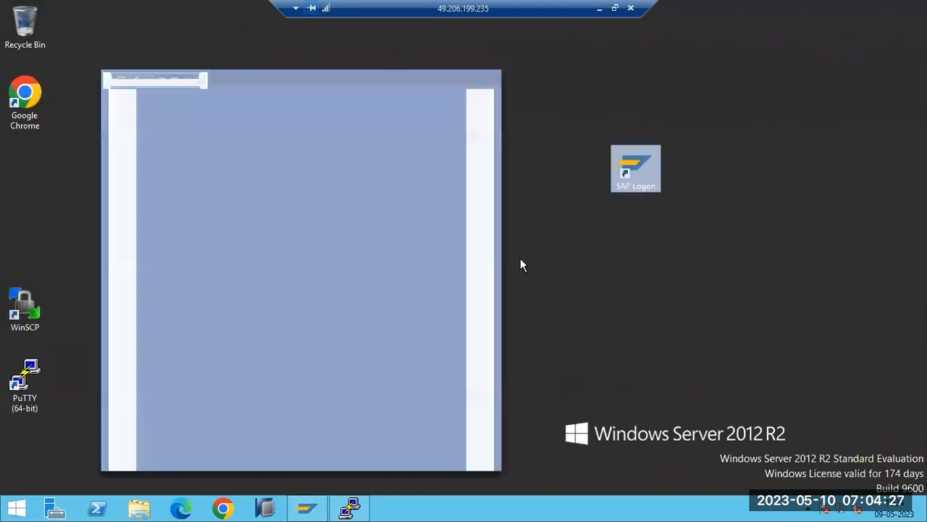
left_click(599, 9)
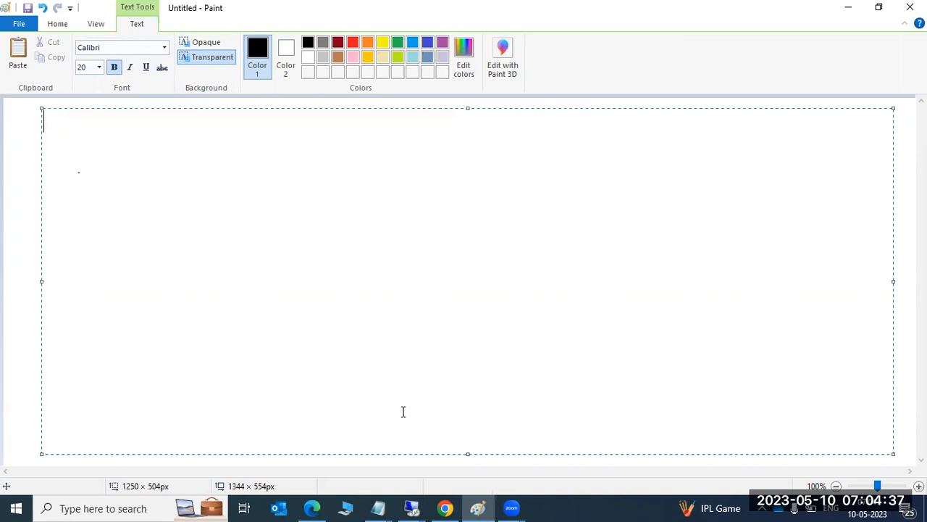
mouse_move(416, 507)
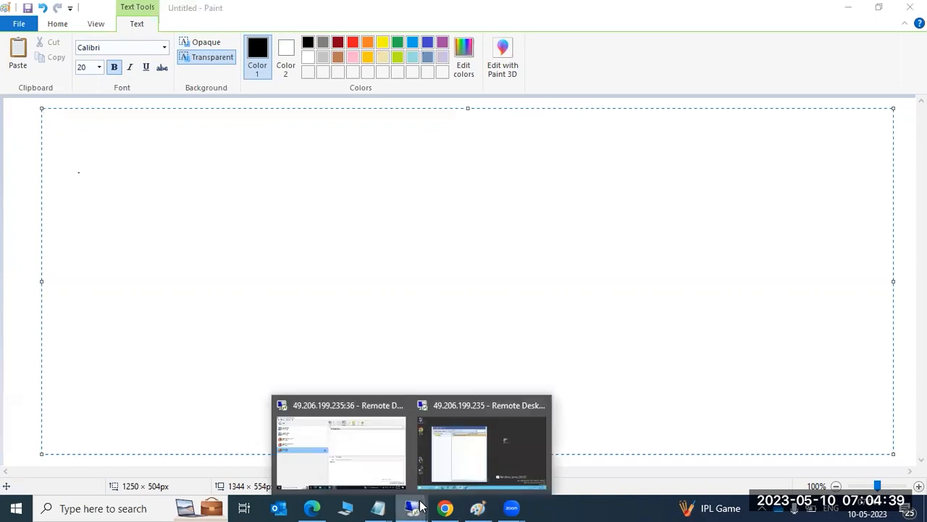
left_click(441, 463)
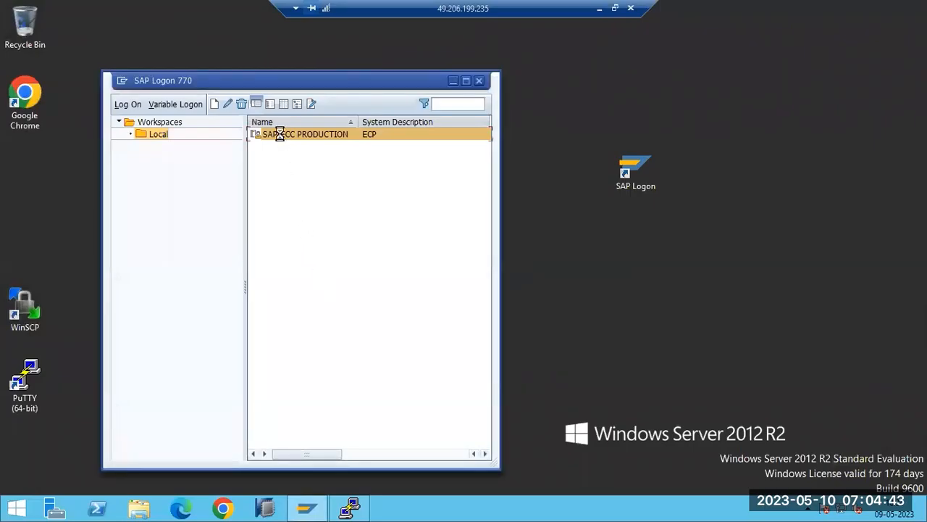
Log on to the SAP ECC PRODUCTION system in client 001 as user ddic, entering the account password.
double_click(290, 134)
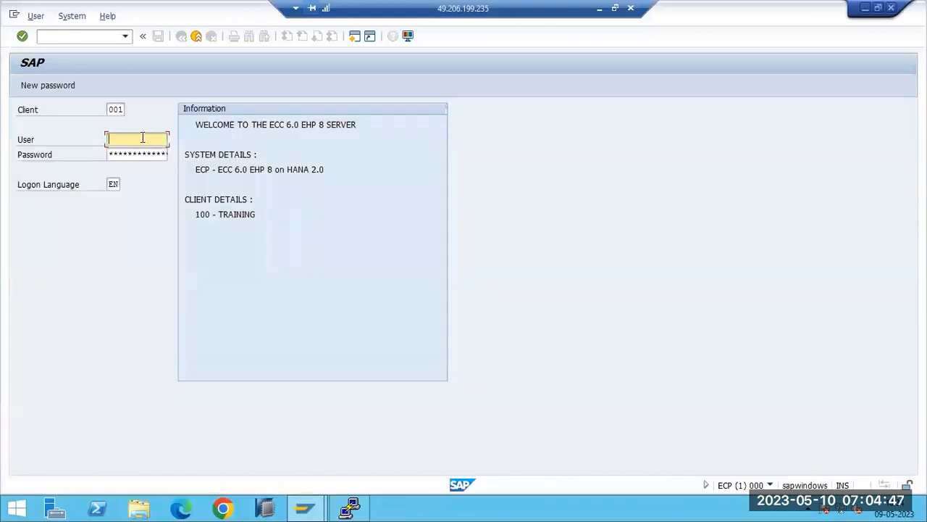
type("ddic")
key("Tab")
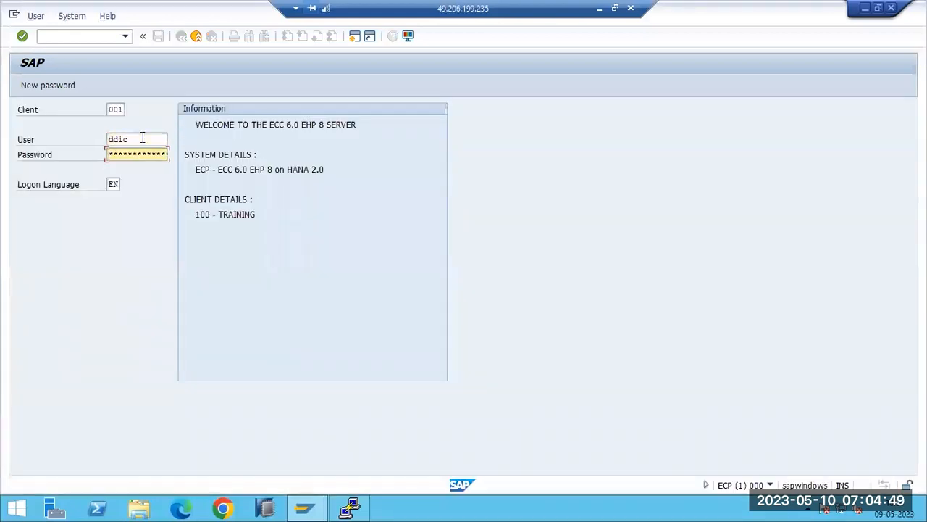
type("*******")
key("Return")
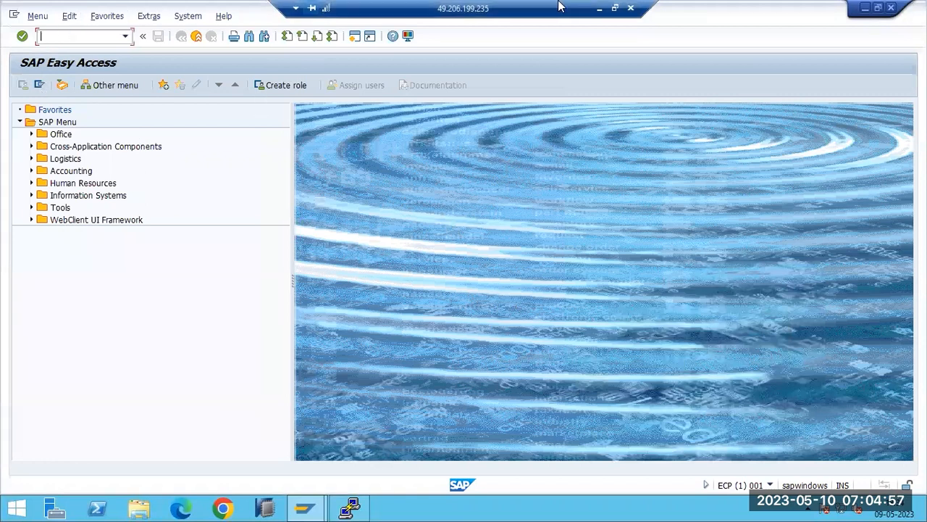
Return to the SAP session on the remote server and log off, confirming that unsaved data may be lost.
left_click(599, 10)
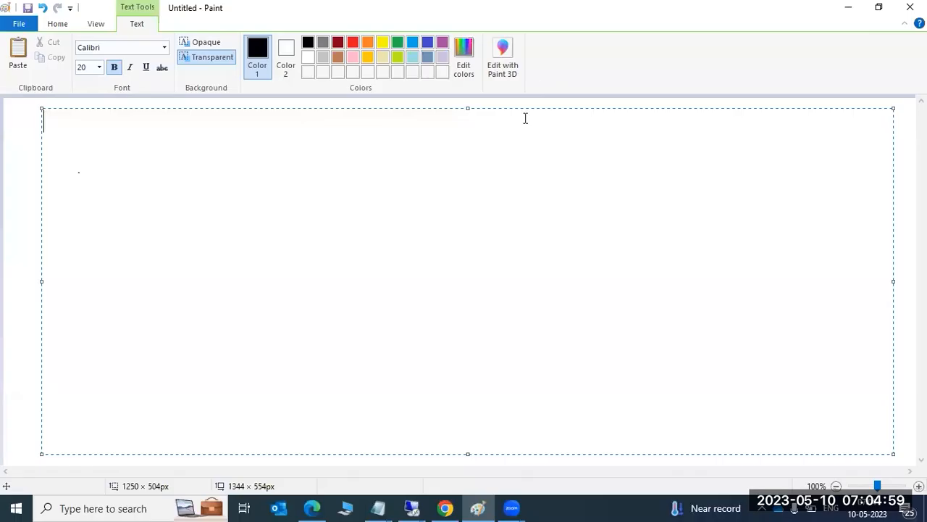
mouse_move(412, 508)
left_click(448, 458)
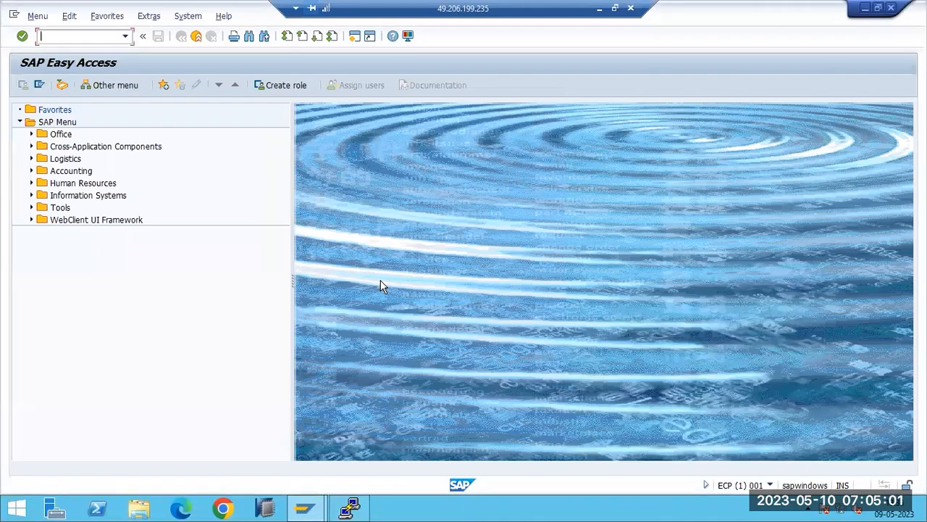
left_click(891, 7)
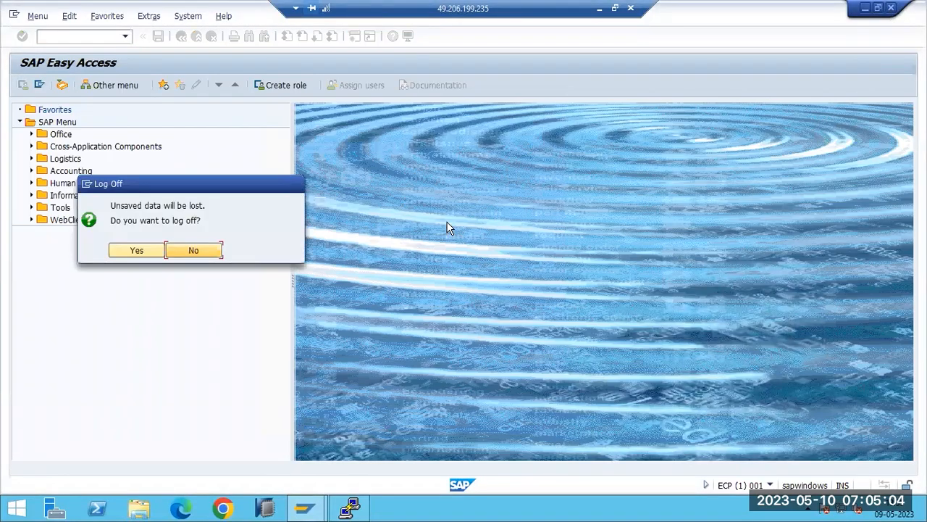
left_click(144, 252)
left_click(138, 251)
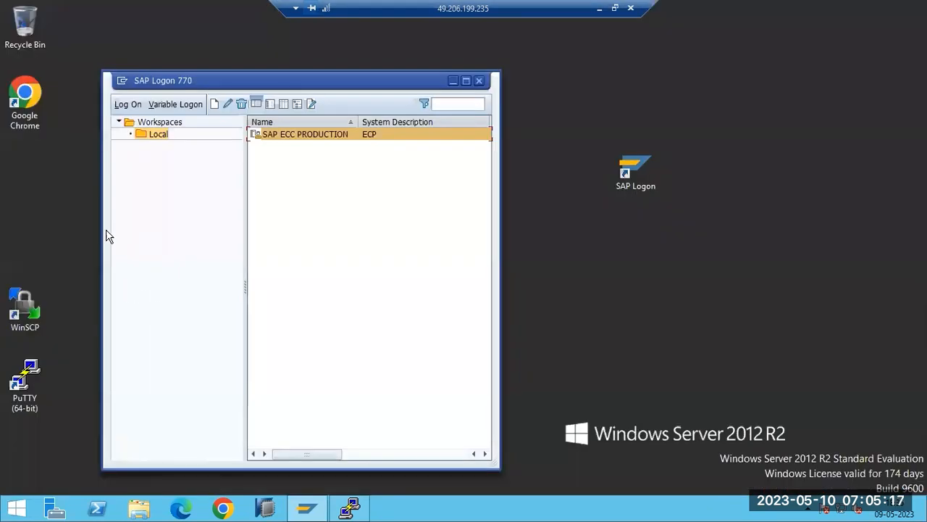
Minimize SAP Logon, open the SAP Management Console and expand SAP Systems and ECP down to its instances.
left_click(453, 80)
double_click(434, 167)
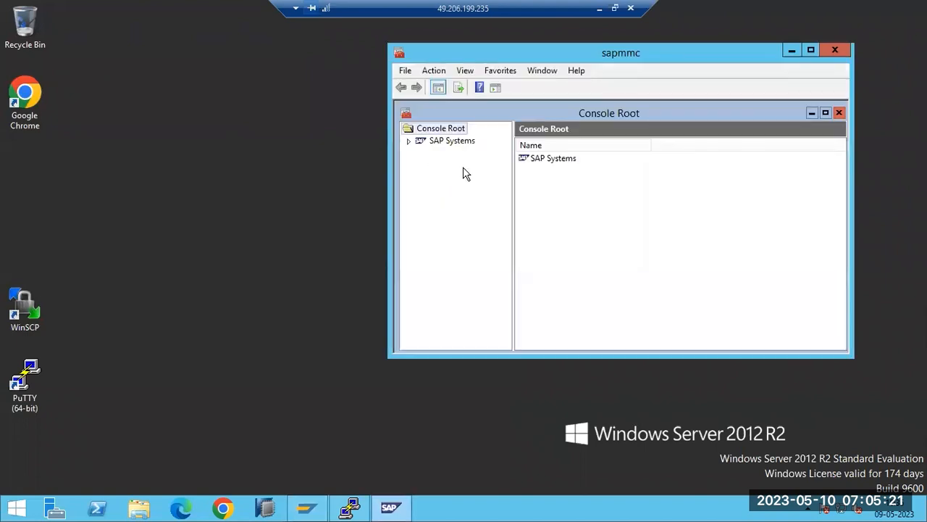
left_click(409, 141)
left_click(423, 154)
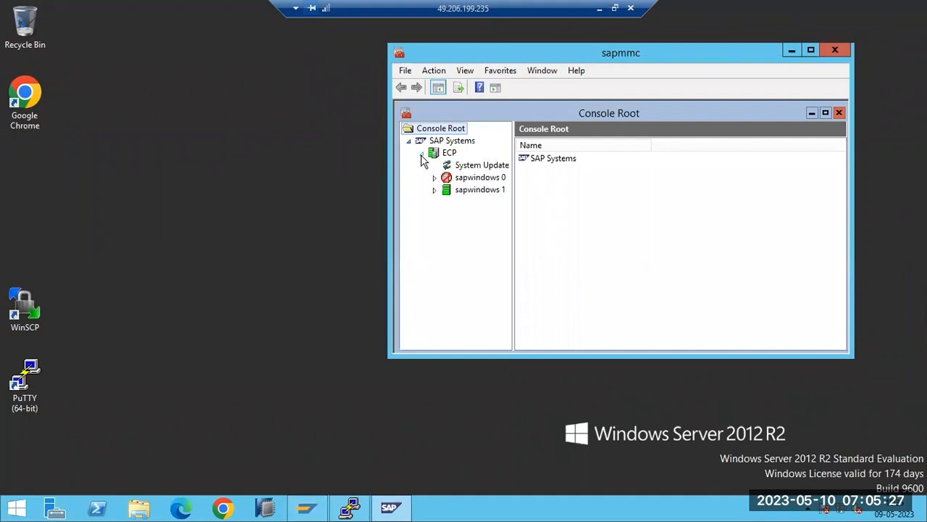
left_click(434, 177)
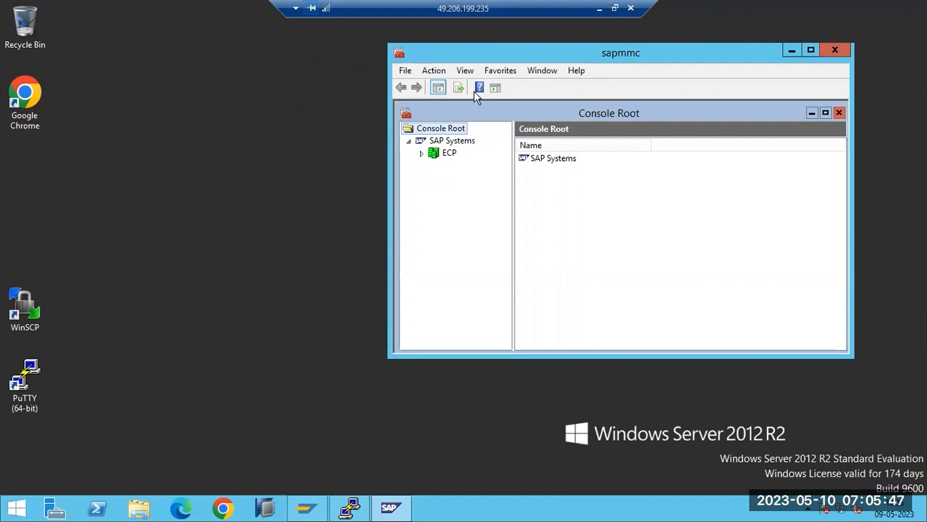
key("alt+v")
left_click(312, 510)
left_click(313, 511)
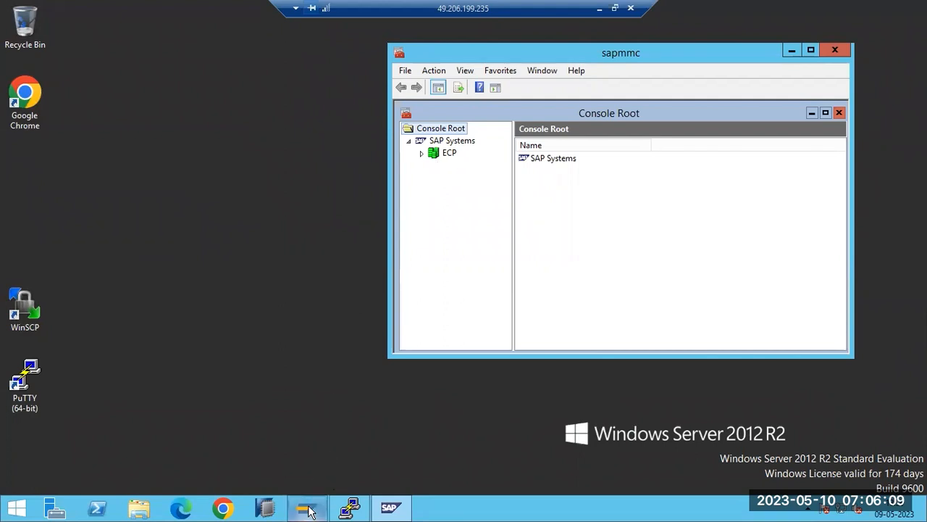
Switch to Paint and draw three stacked rounded rectangles: a small one about 144 × 60 px, a large one beneath it, and a medium one below.
left_click(599, 8)
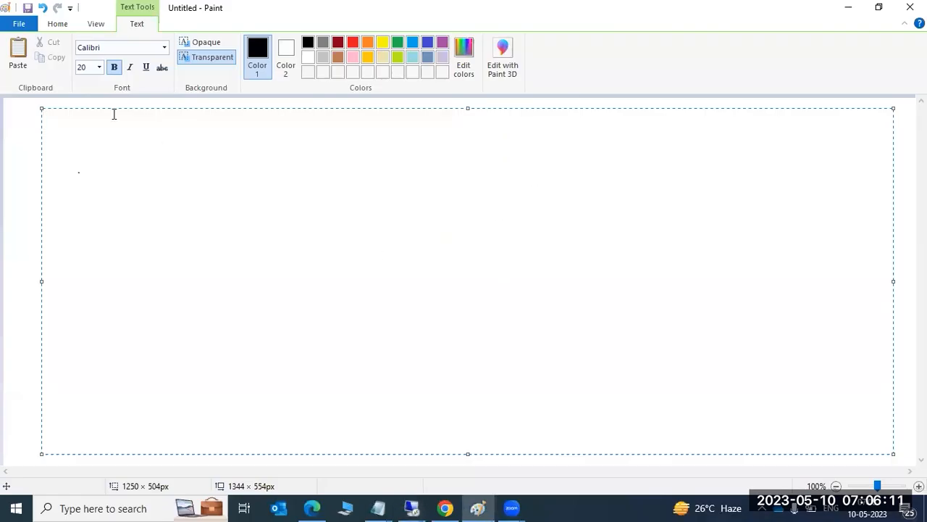
left_click(12, 149)
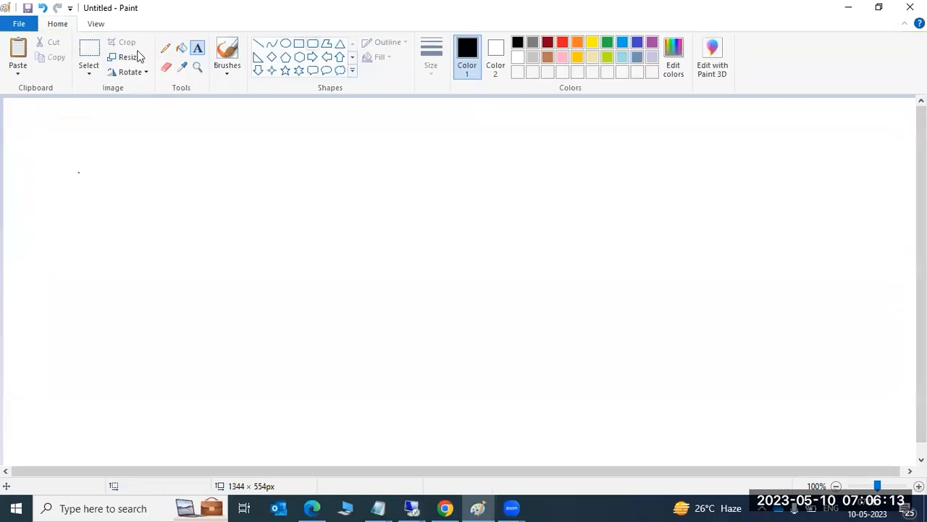
left_click(313, 43)
left_click_drag(612, 105, 707, 146)
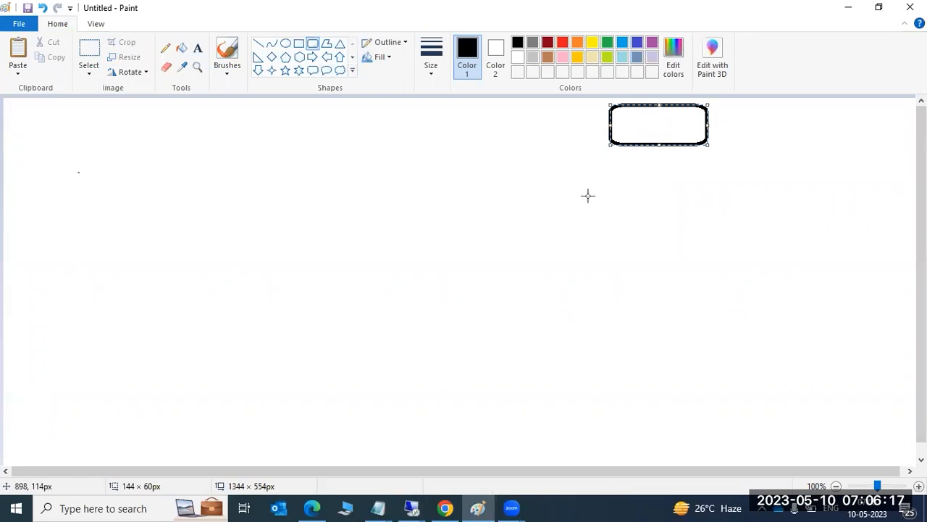
left_click_drag(515, 186, 819, 321)
left_click(663, 395)
left_click_drag(628, 358, 744, 448)
left_click(589, 399)
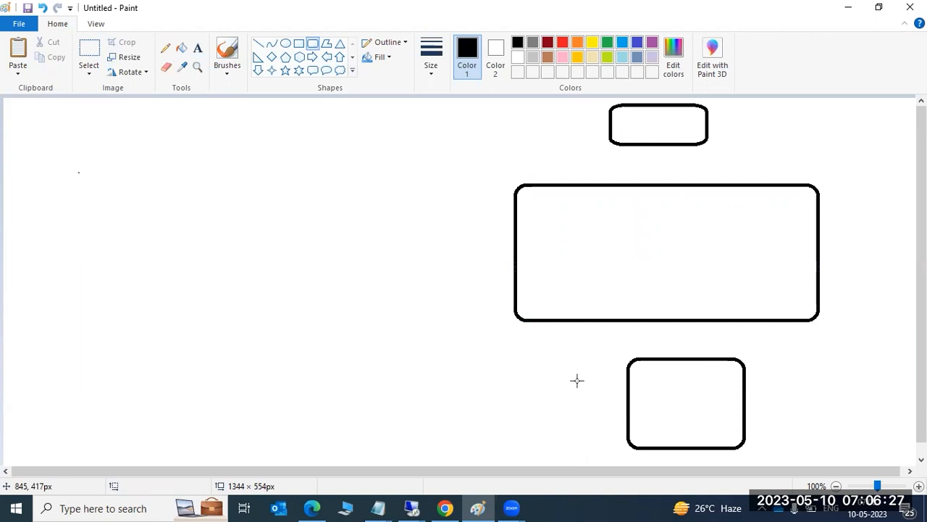
Draw an arrow from the small upper box into the large middle box and place an empty text box about 679 × 90 px beside them.
left_click(258, 43)
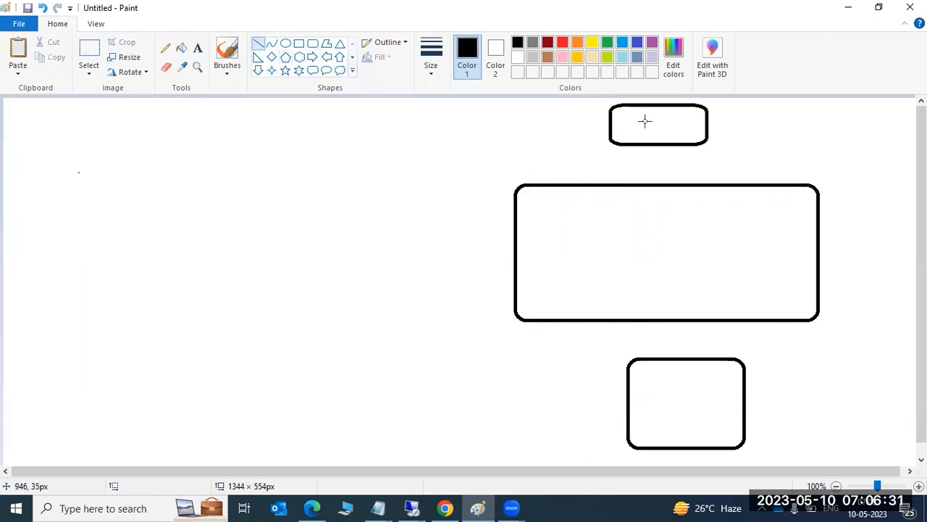
mouse_move(645, 122)
left_mouse_down()
mouse_move(669, 222)
mouse_move(678, 226)
mouse_move(661, 217)
mouse_move(673, 222)
left_mouse_up()
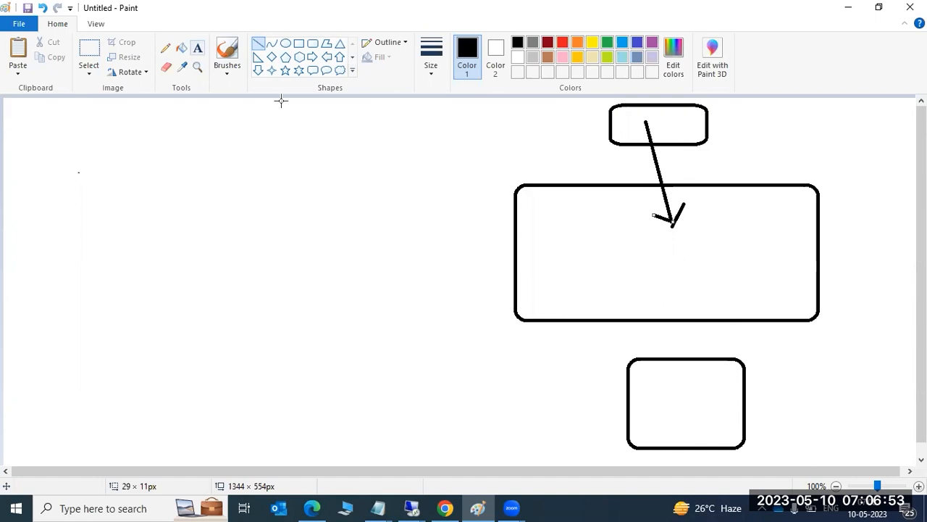
left_click(198, 48)
left_click_drag(16, 111, 478, 172)
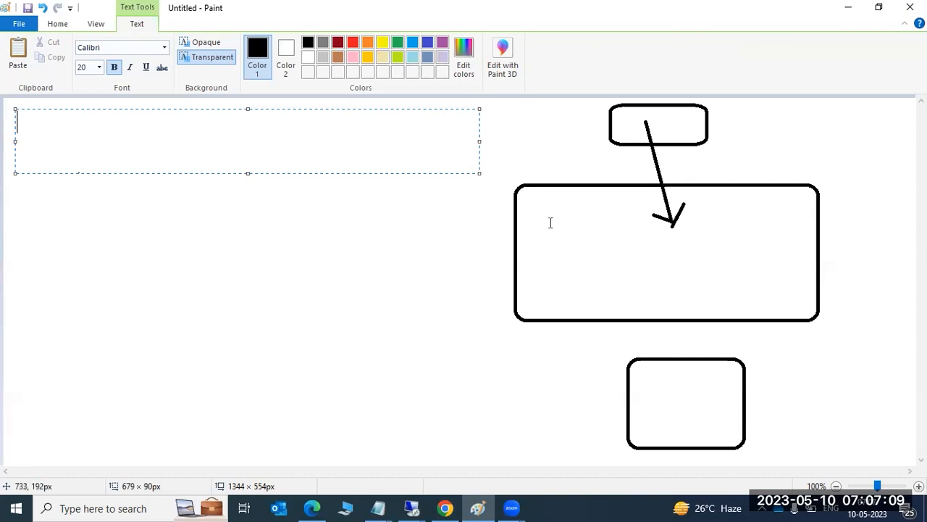
Switch to the SAP Management Console on the remote server and stop the ECP system, authenticating as ecpadm with the account password.
mouse_move(413, 507)
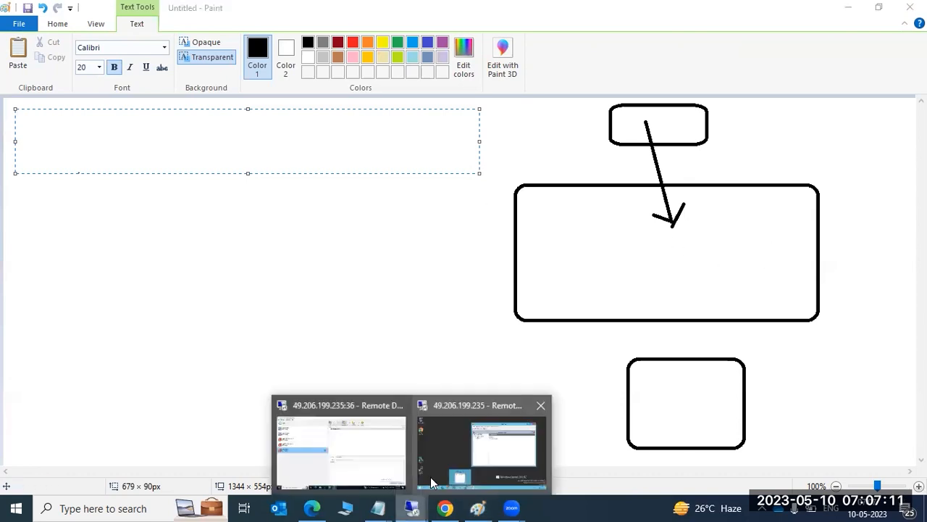
left_click(434, 475)
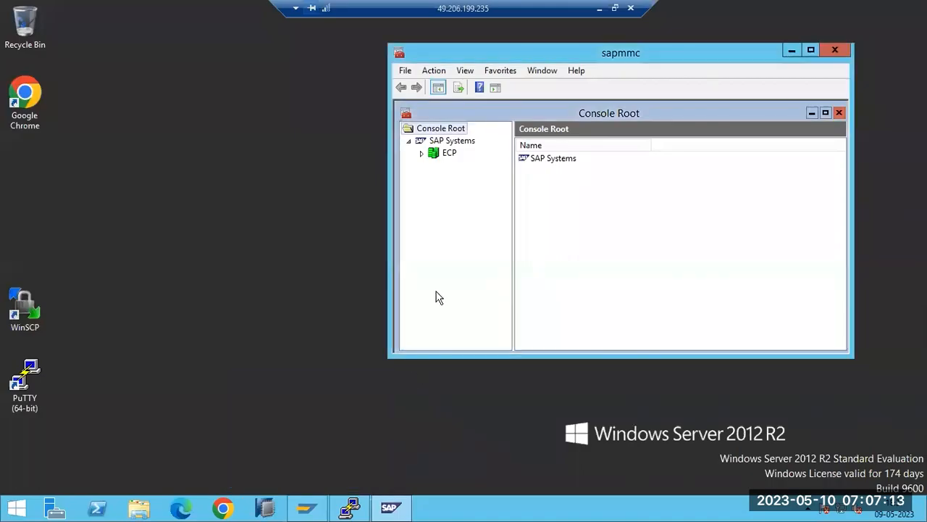
right_click(447, 155)
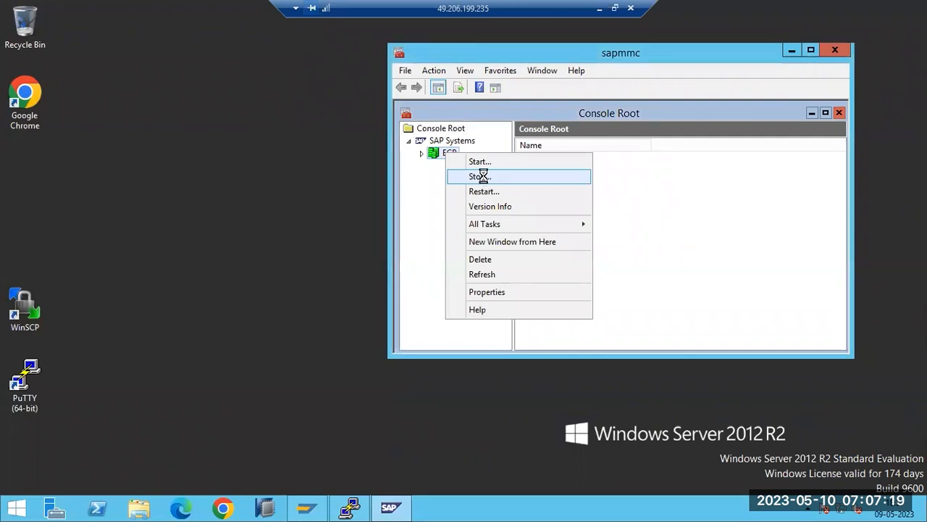
left_click(480, 177)
left_click(562, 354)
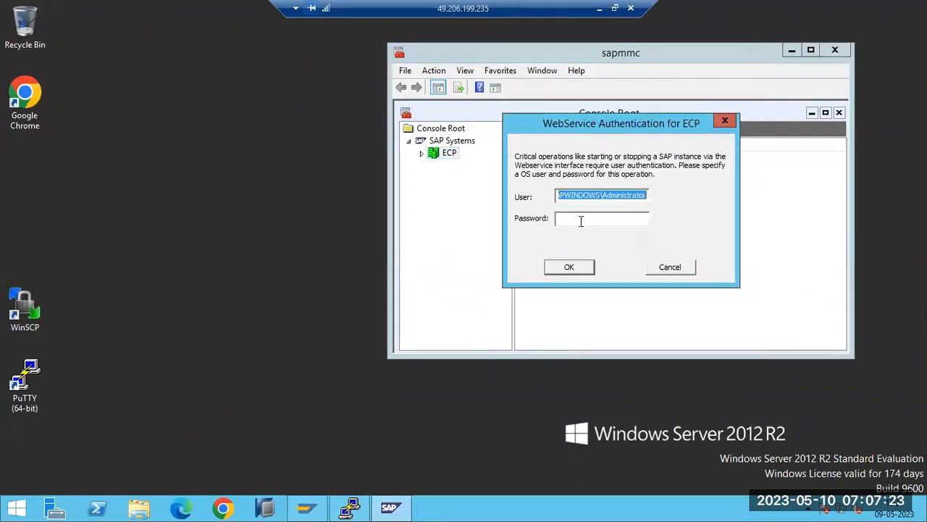
type("ecpadm")
key("Tab")
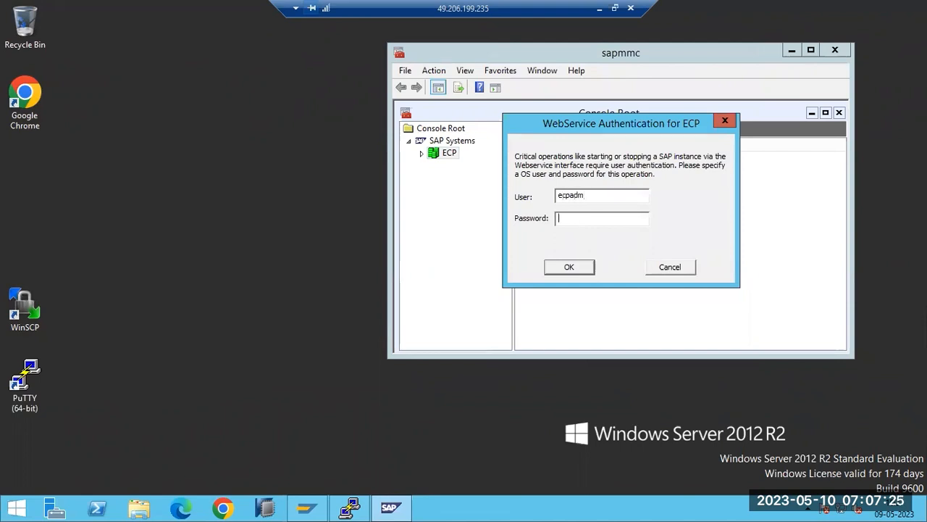
type("******")
key("Return")
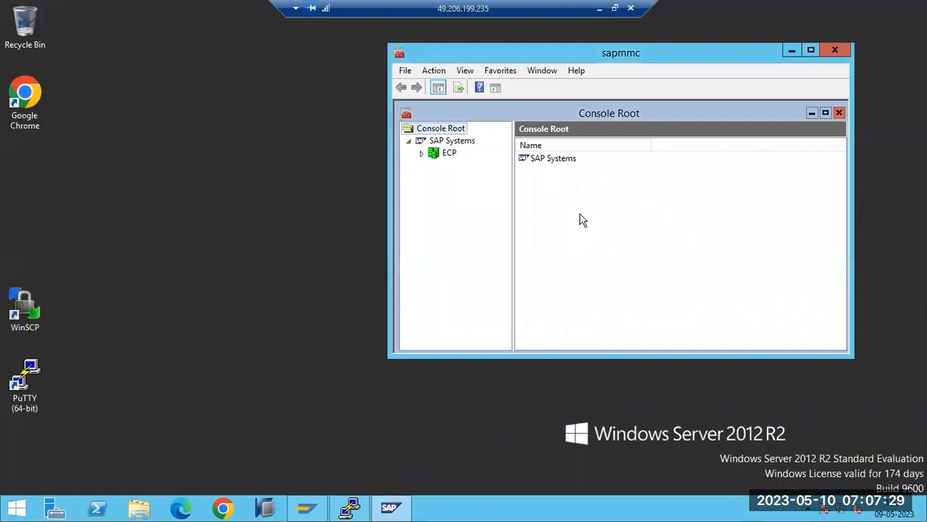
Select the ECP system and expand it to check the status of its instances.
left_click(436, 156)
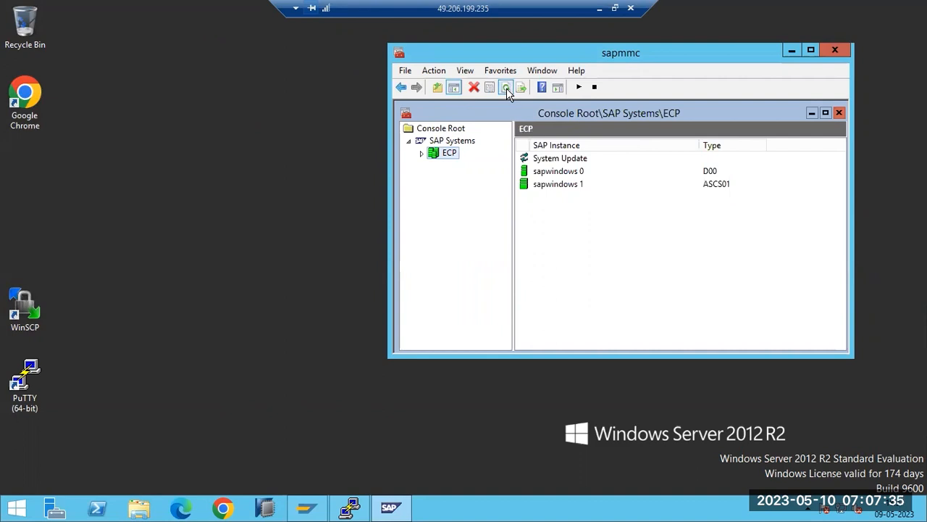
left_click(421, 154)
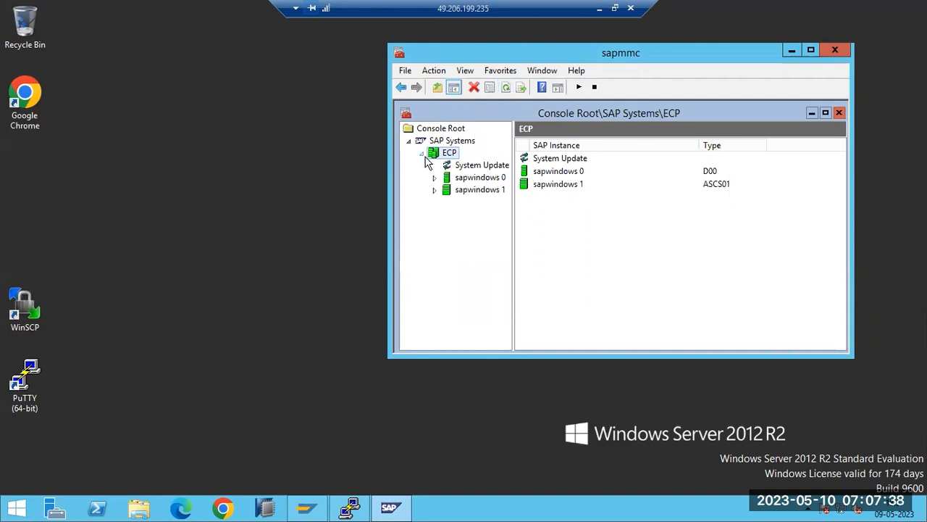
Refresh the instance status of the ECP system in the management console.
left_click(509, 92)
left_click(509, 92)
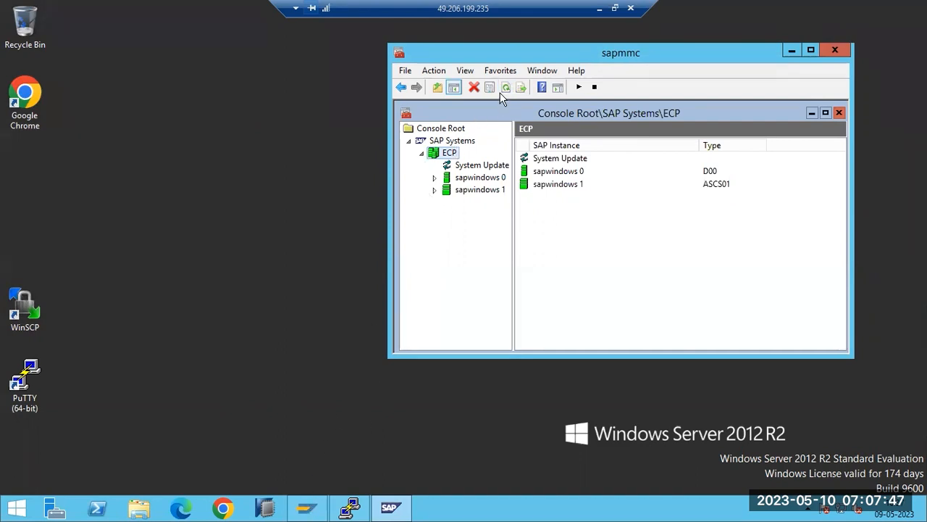
Switch to Paint and enter the heading "How the SAP logon process works ?" in the empty text box.
left_click(600, 9)
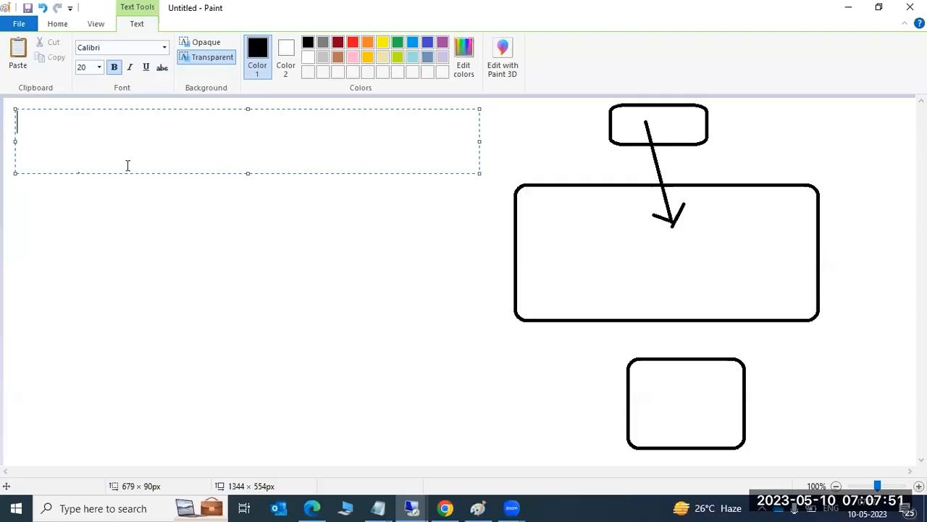
type("Ho")
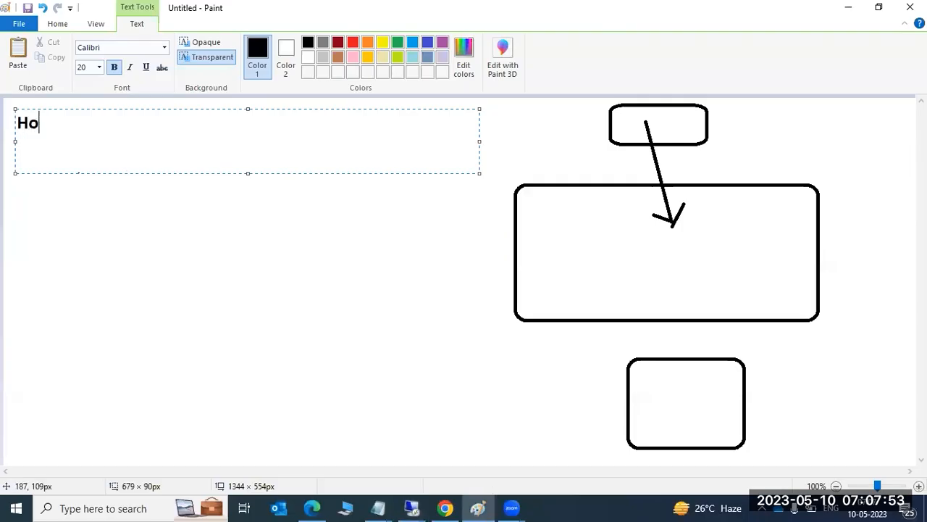
type("w the SA")
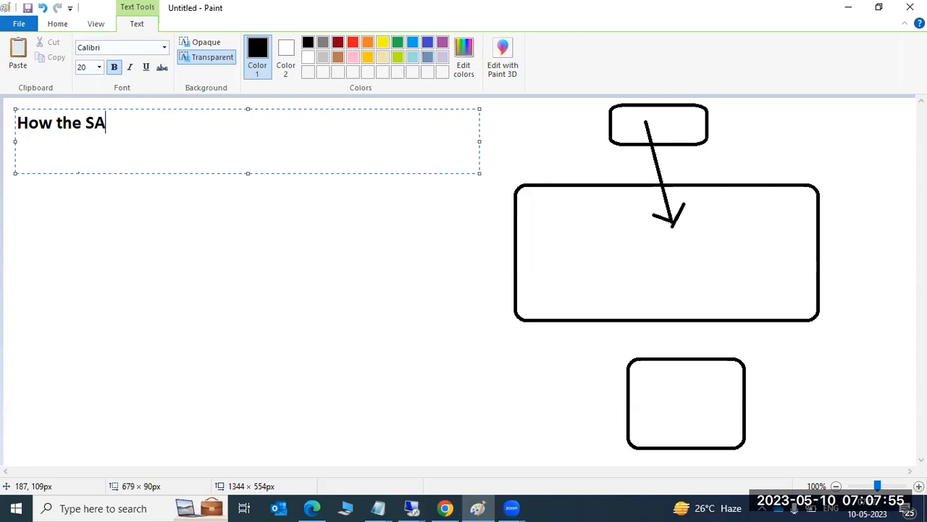
type("P logon proce")
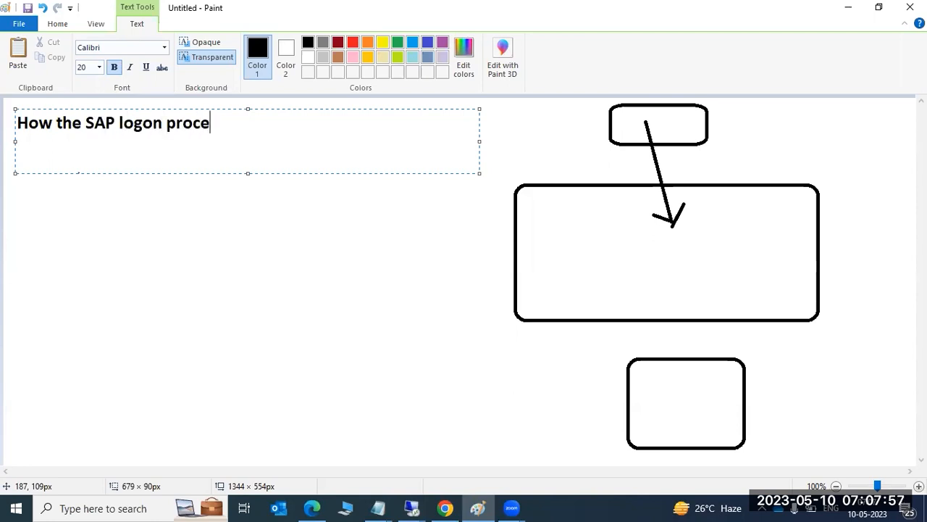
type("ss work")
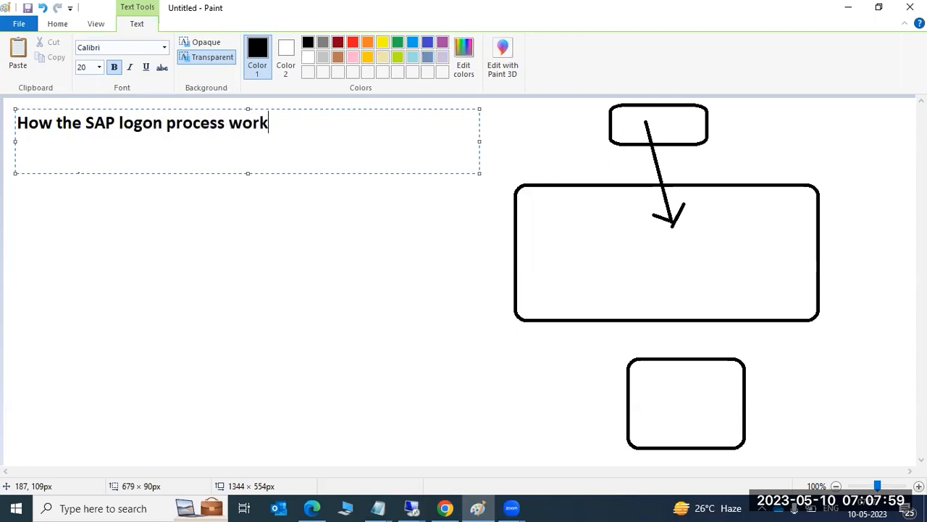
type("s ?")
left_click(83, 221)
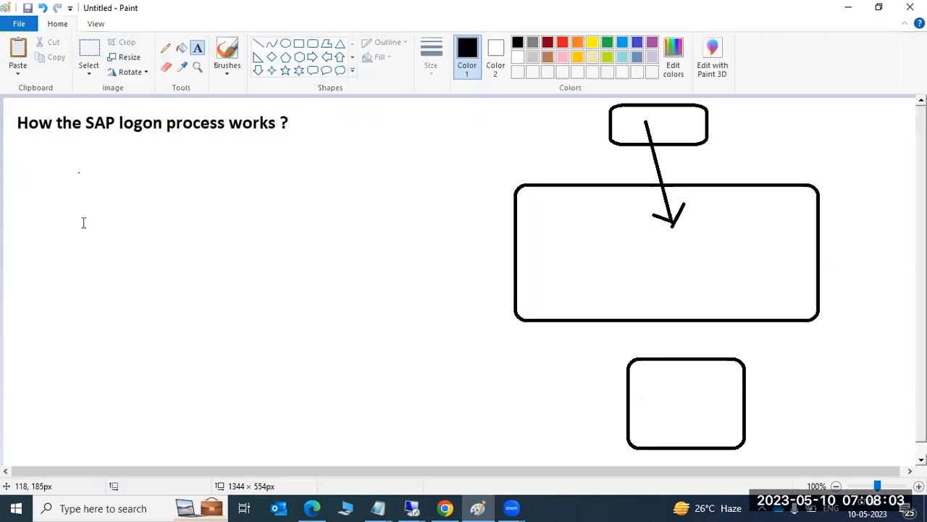
Label the small upper box of the diagram "SAP GUI".
left_click_drag(21, 146, 366, 276)
left_click(274, 339)
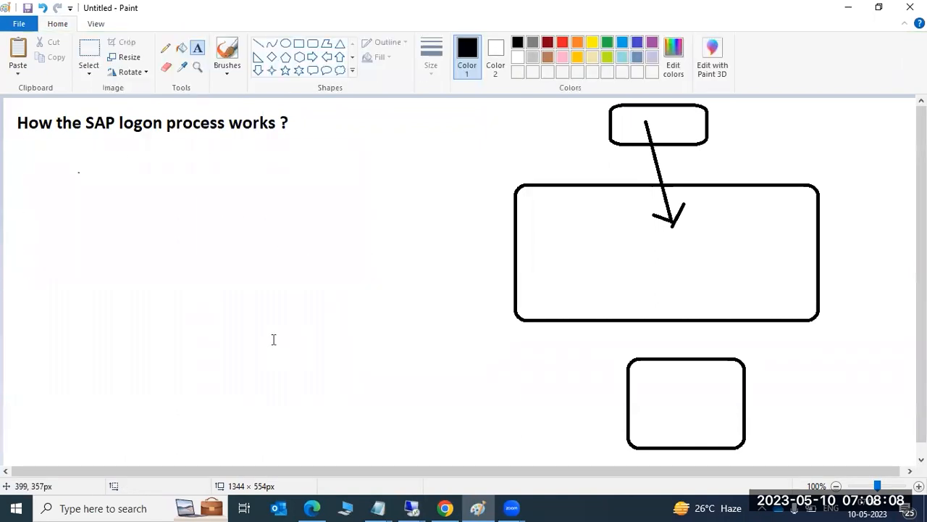
left_click(644, 120)
type("SAP GUI")
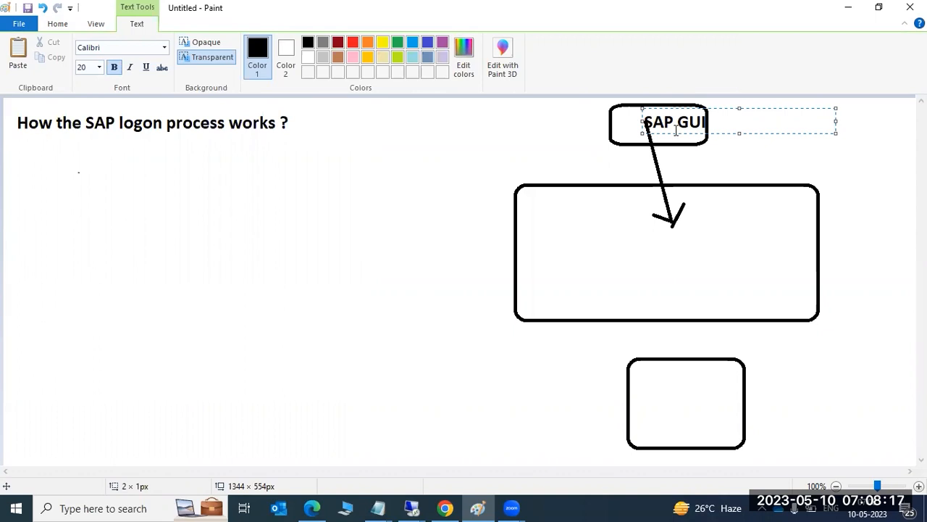
left_click(622, 195)
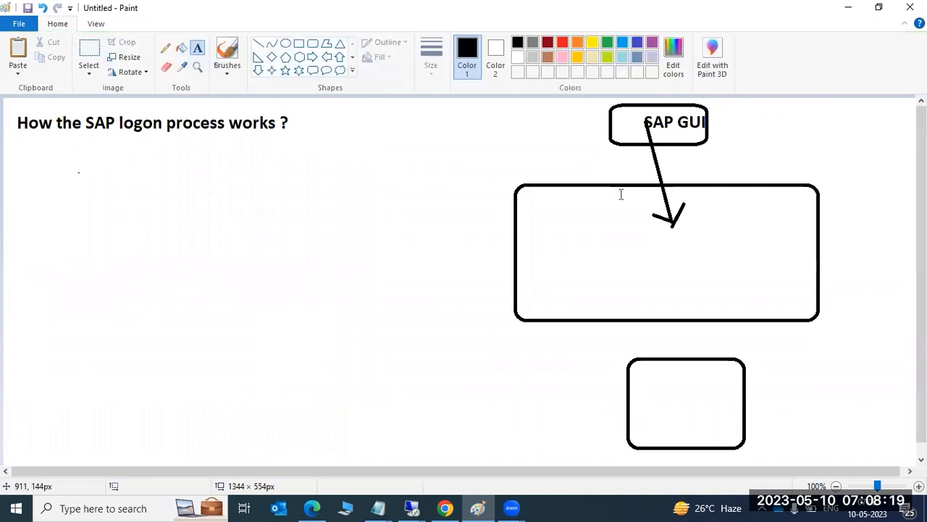
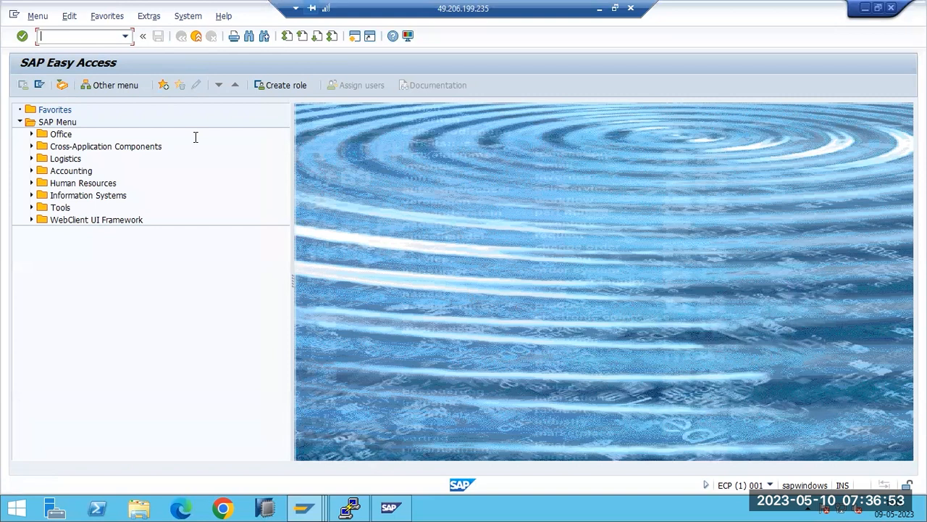
Run transaction sm50 from the SAP Easy Access screen to list the local instance's work processes.
type("sm50")
key("Return")
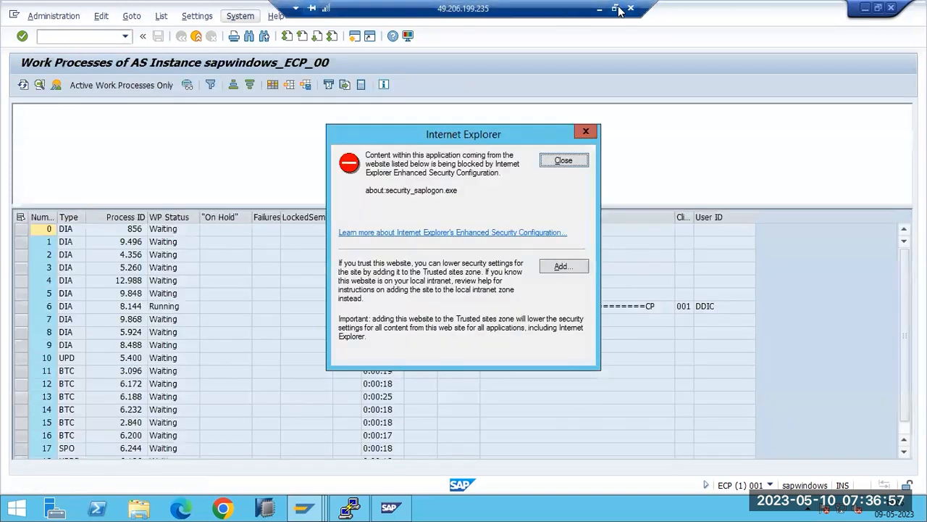
left_click(599, 9)
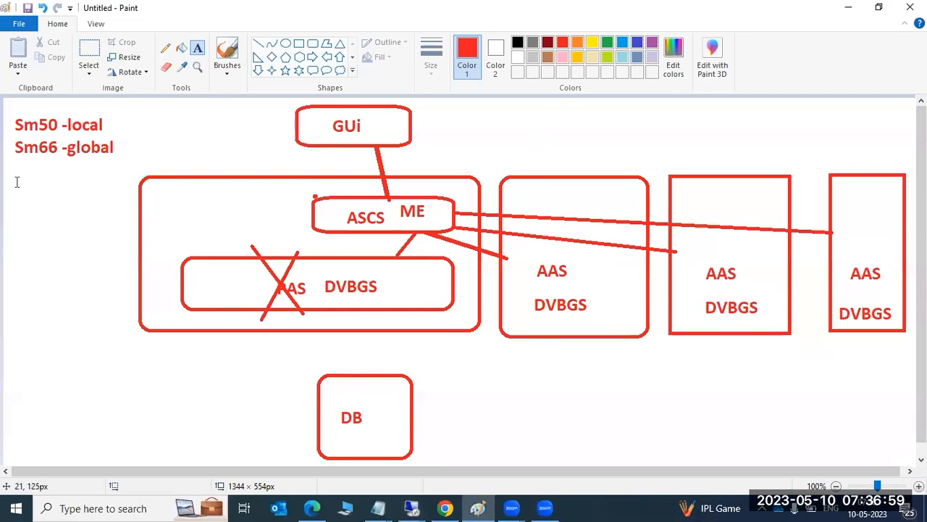
left_click_drag(12, 175, 116, 275)
type("D-")
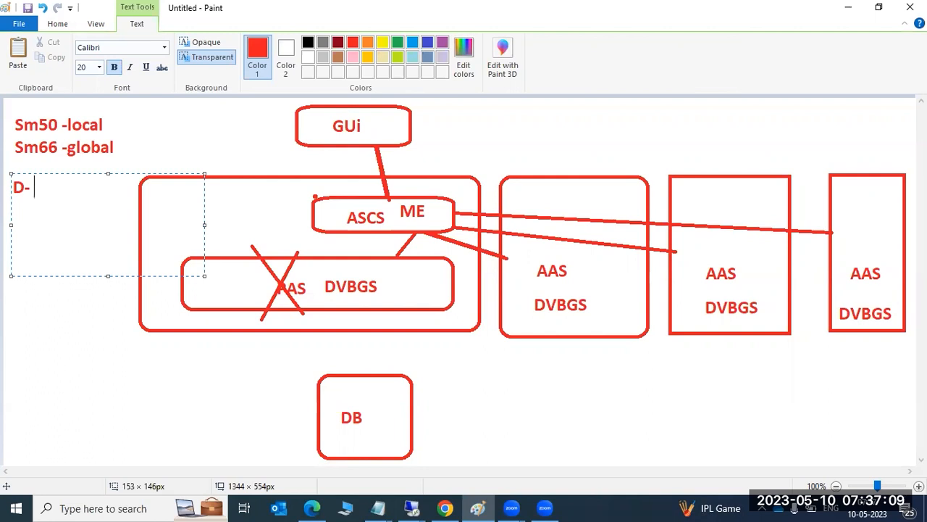
type("Sm50")
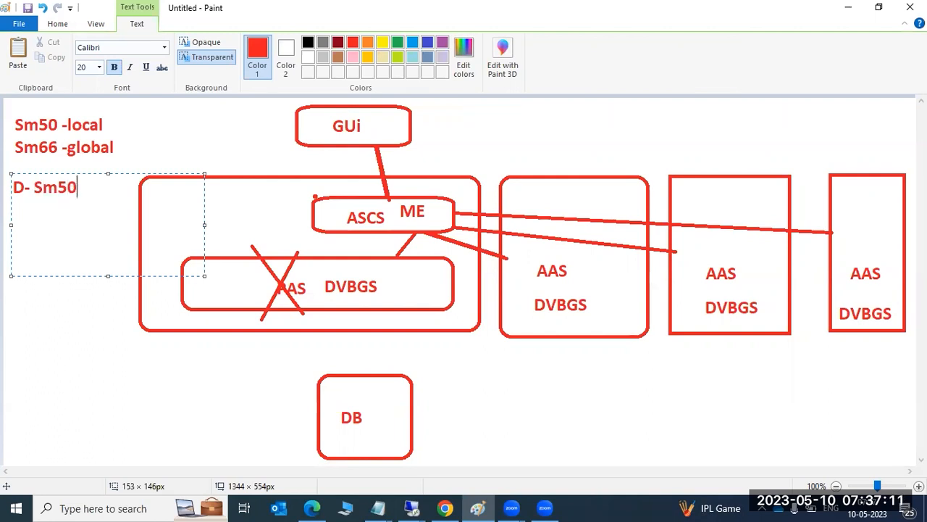
key("Return")
key("BackSpace")
key("BackSpace")
key("BackSpace")
key("BackSpace")
key("BackSpace")
key("BackSpace")
key("BackSpace")
key("BackSpace")
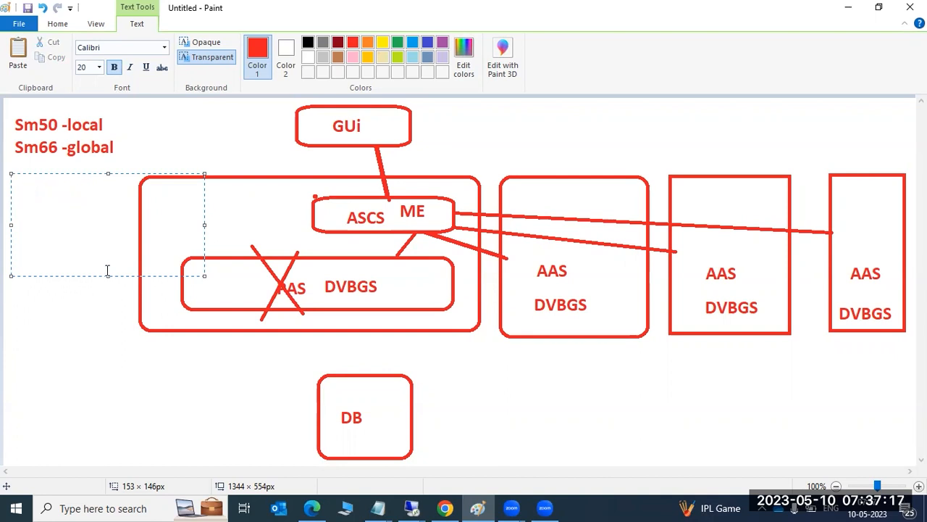
left_click(44, 354)
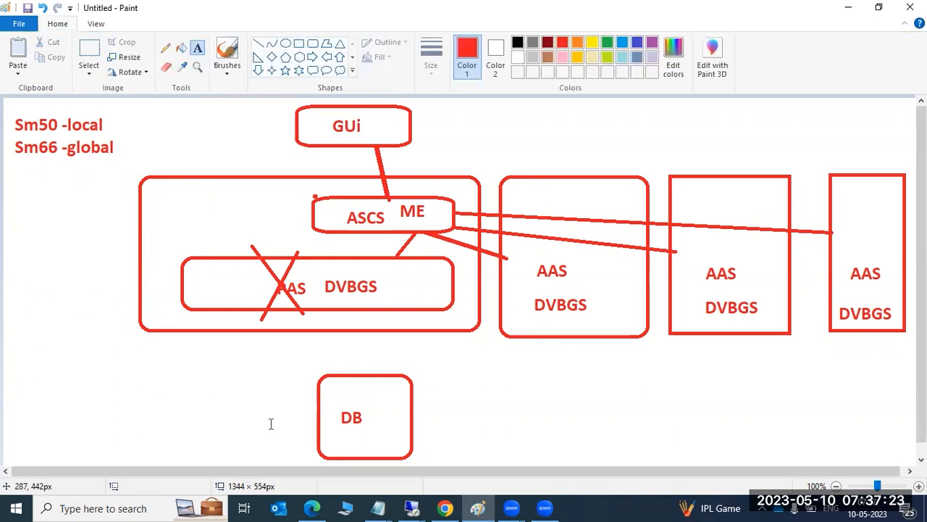
Switch to the remote SAP session and dismiss the Internet Explorer blocked-content notice over the SM50 work process list.
left_click(413, 506)
left_click(441, 469)
left_click(556, 162)
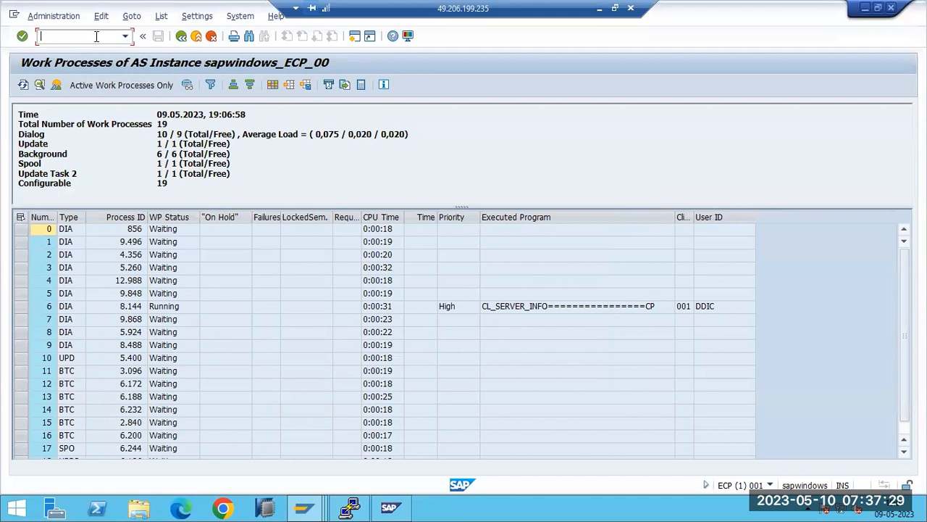
Leave SM50 for the SAP Easy Access screen with /n and run transaction sm66 to list work processes of all instances.
type("/n")
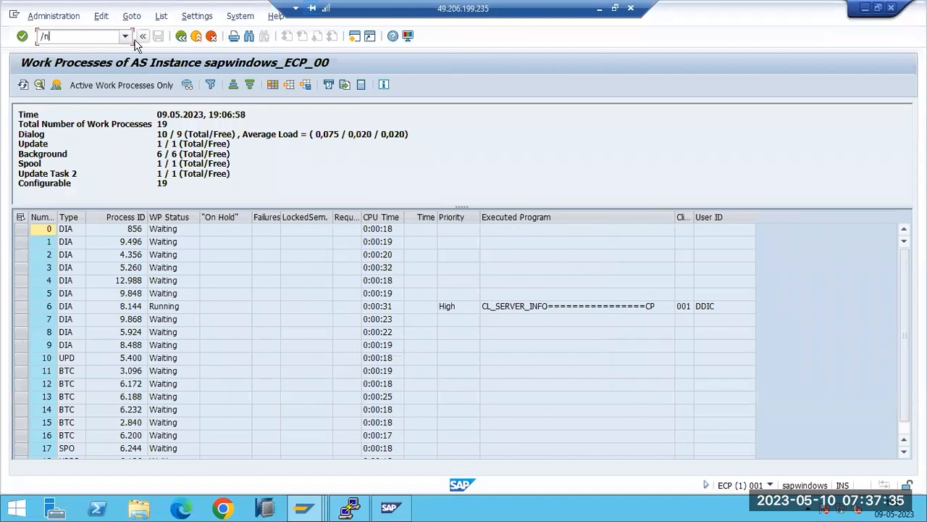
key("Return")
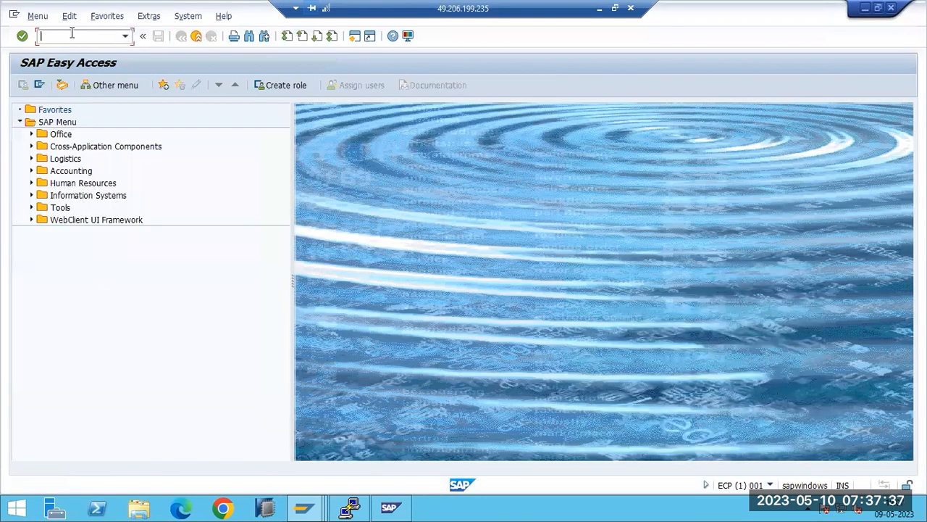
type("sm66")
key("Return")
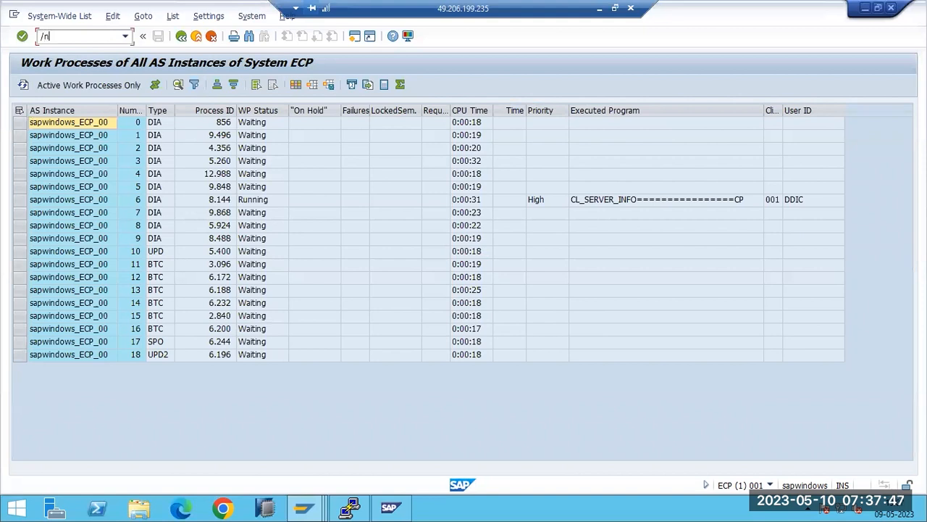
Jump directly from SM66 to the local work process list with /nsm50 and dismiss the blocked-content notice.
type("m50")
key("Return")
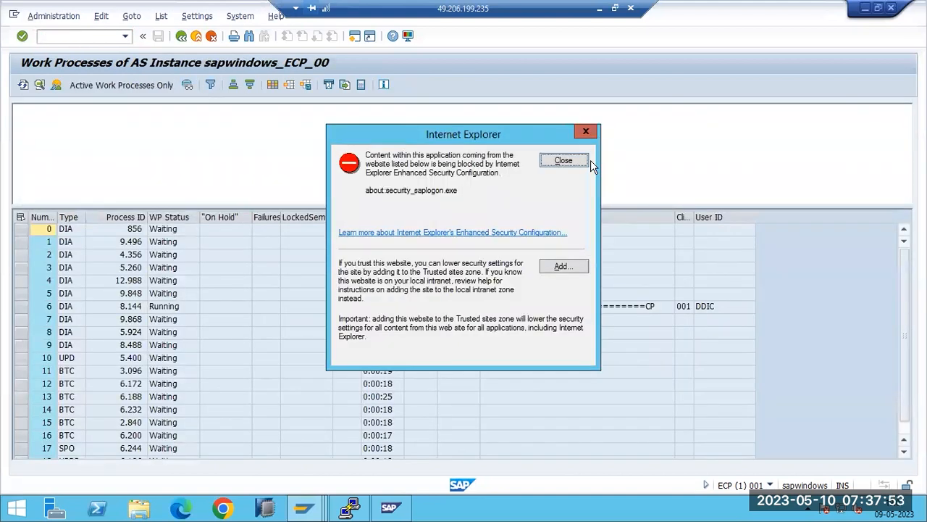
left_click(563, 161)
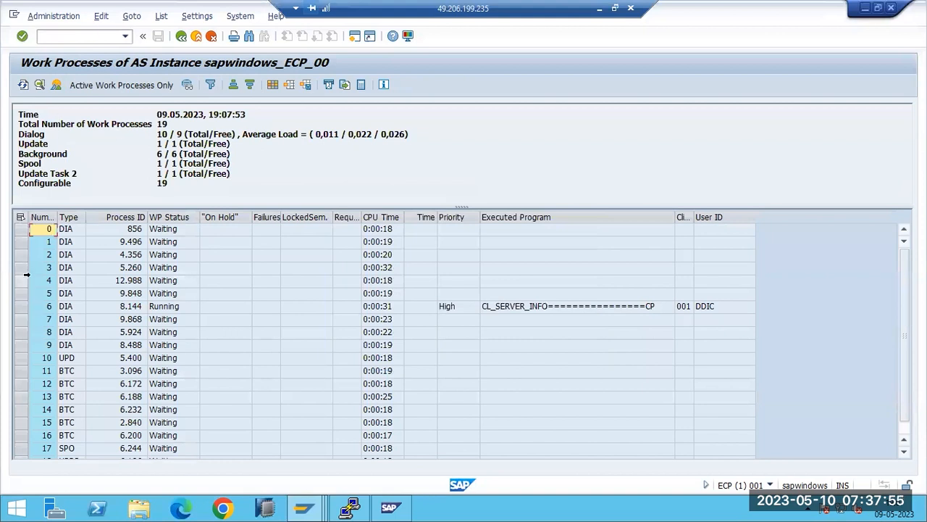
Jump directly from the local work process list to the system-wide one with /nsm66.
left_click(60, 40)
type("/nsm66")
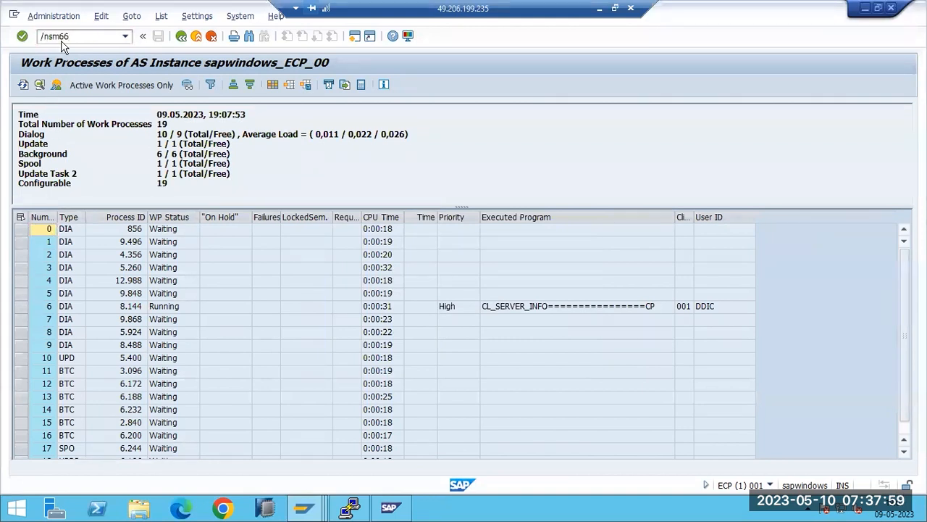
key("Return")
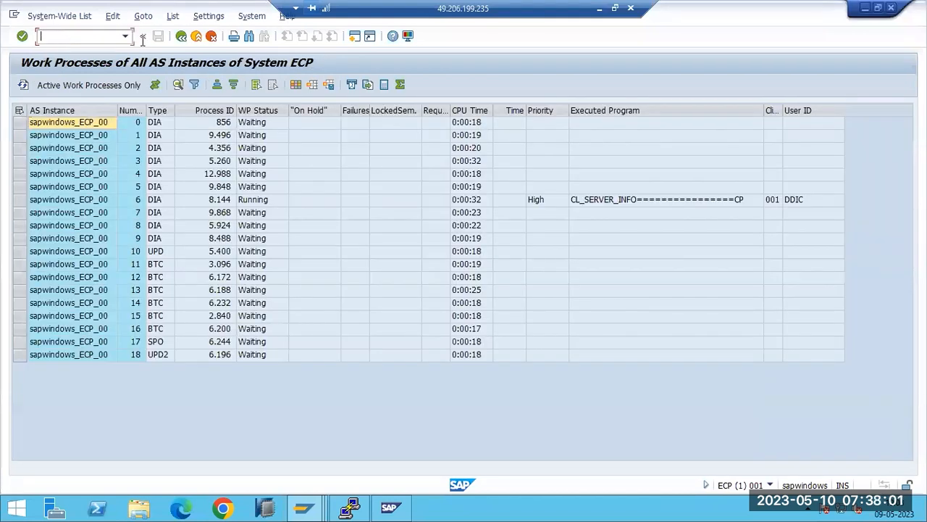
left_click(181, 36)
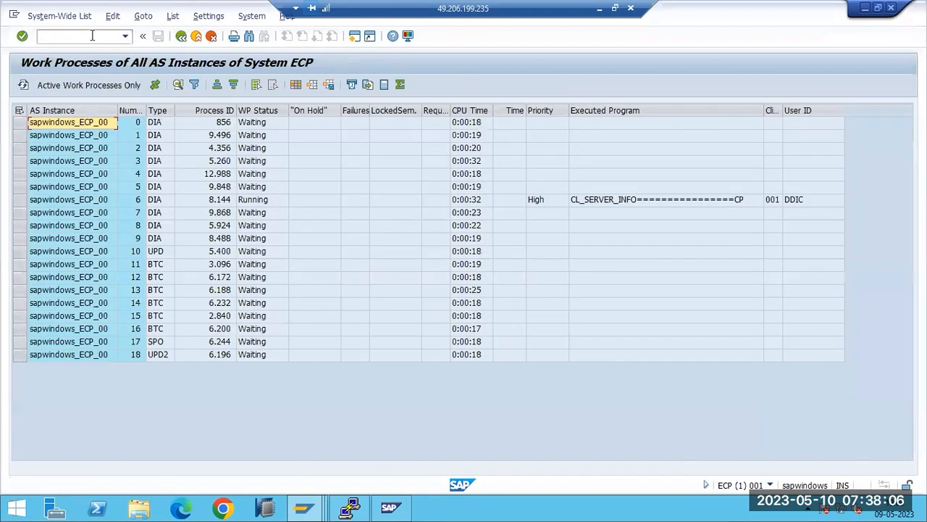
Try sm50 without a prefix from the SM66 list, open it with /nsm50 instead, and go back to SAP Easy Access.
left_click(92, 35)
type("sm50")
key("Return")
type("/nsm")
key("Return")
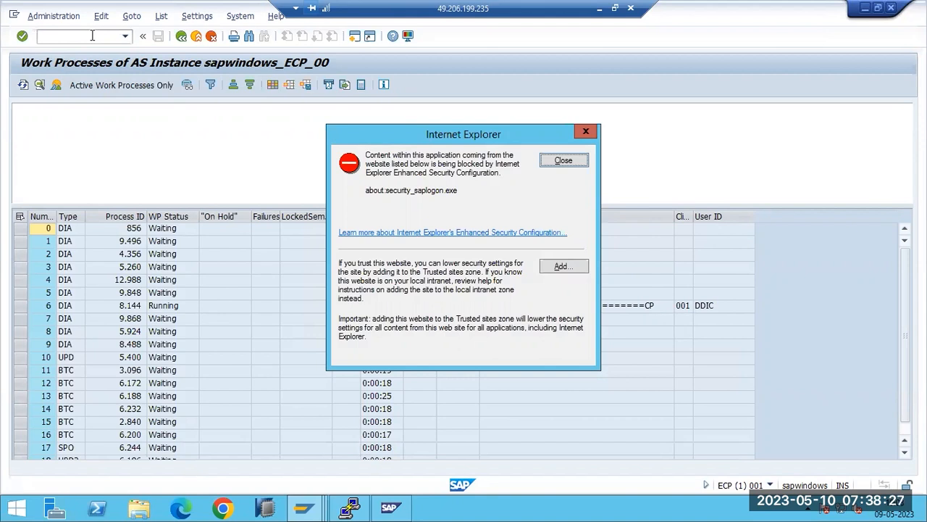
left_click(564, 161)
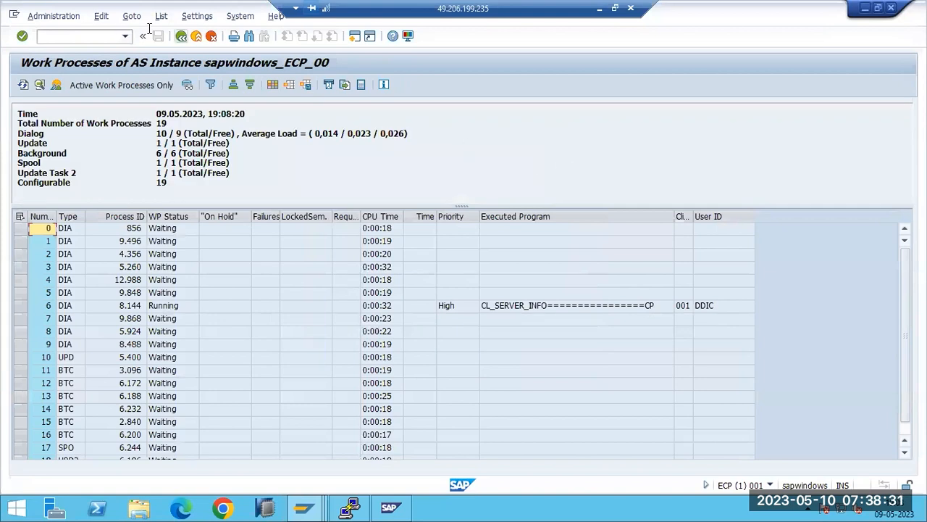
key("F3")
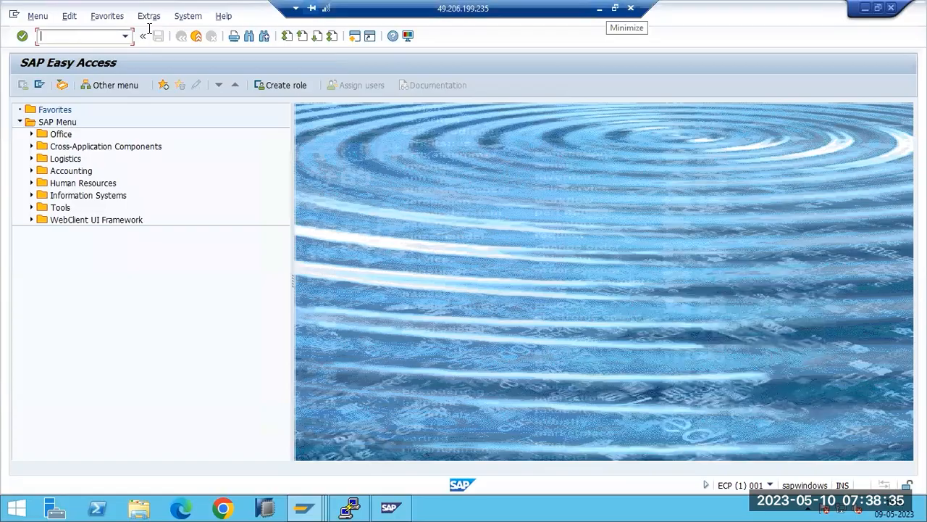
left_click(599, 8)
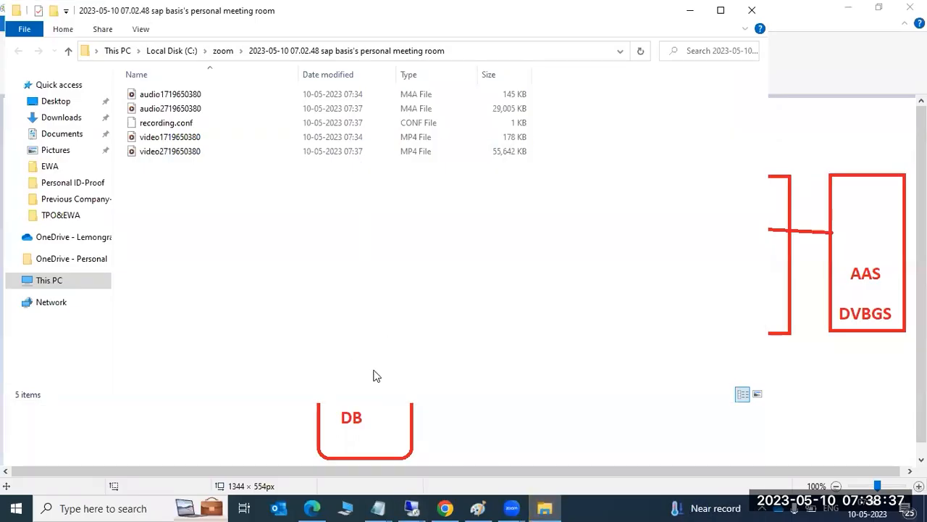
left_click(475, 505)
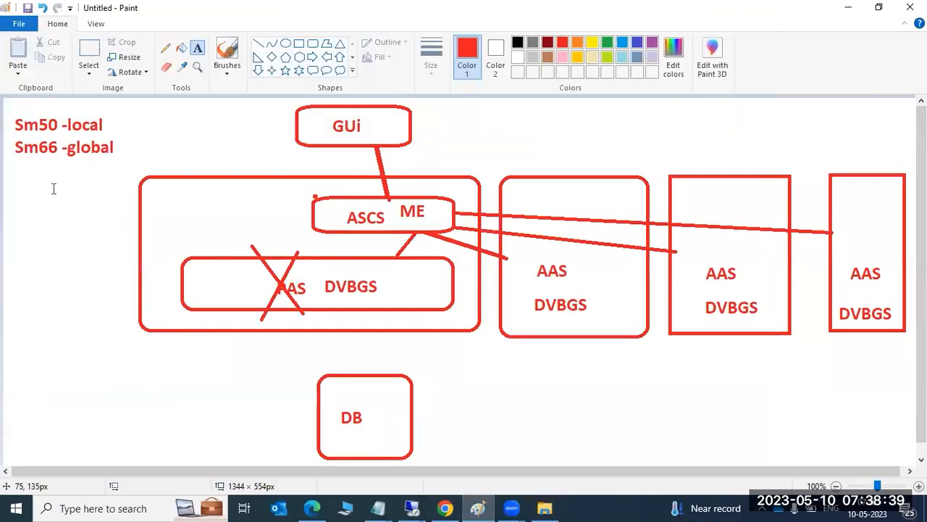
left_click_drag(11, 110, 123, 179)
left_click(80, 249)
left_click_drag(13, 176, 128, 385)
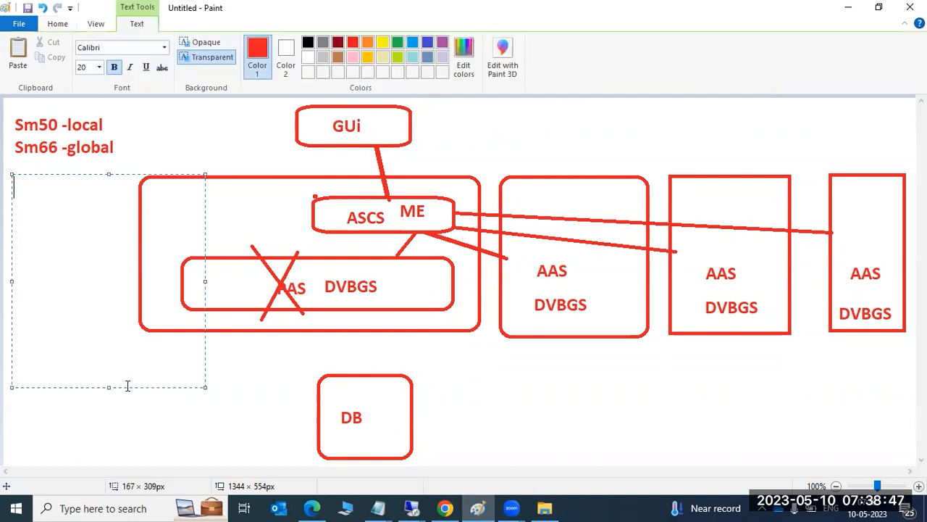
left_click(577, 393)
Bring up the SAP Easy Access screen in the remote session at 49.206.199.235 and return to the Paint diagram.
left_click(411, 507)
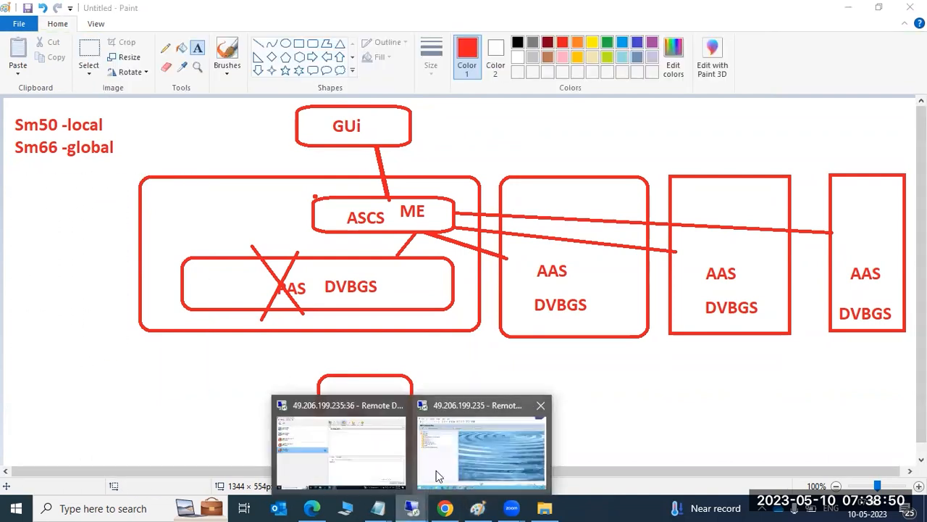
left_click(493, 435)
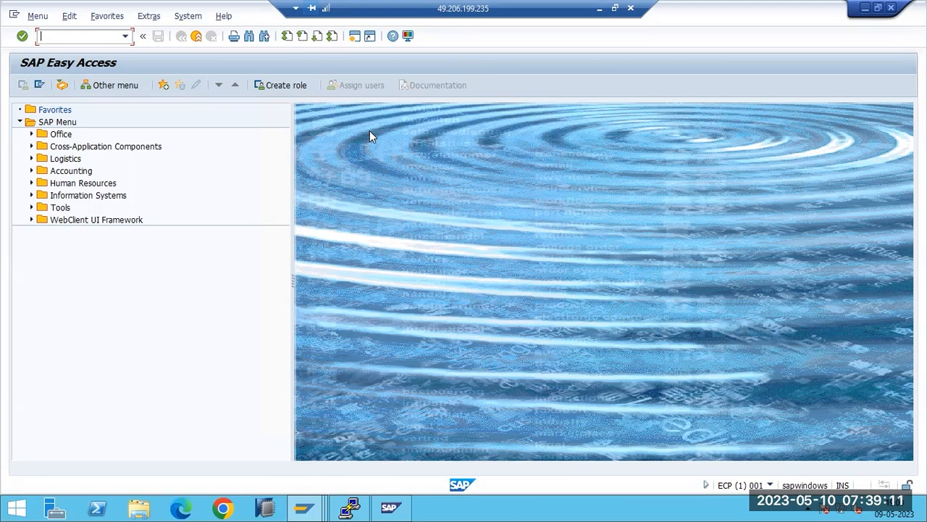
left_click(600, 9)
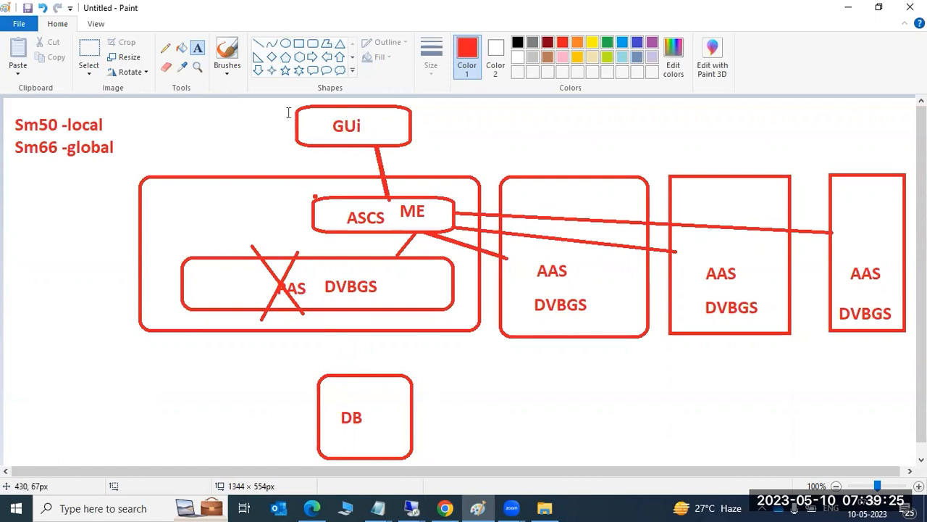
Draw a straight red line from the GUi box to the PAS box and cross out the ASCS box with two lines.
left_click(258, 43)
left_click_drag(329, 145, 281, 256)
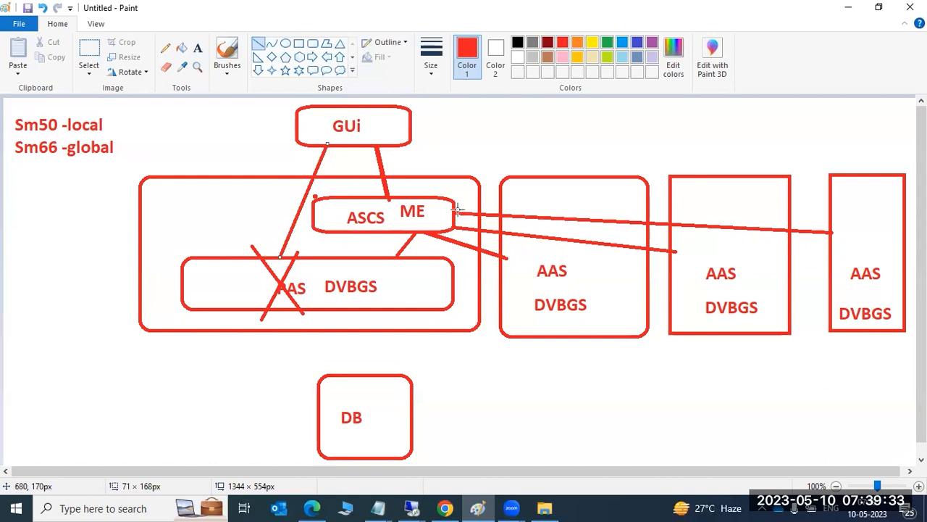
left_click_drag(423, 184, 377, 246)
left_click_drag(365, 190, 421, 239)
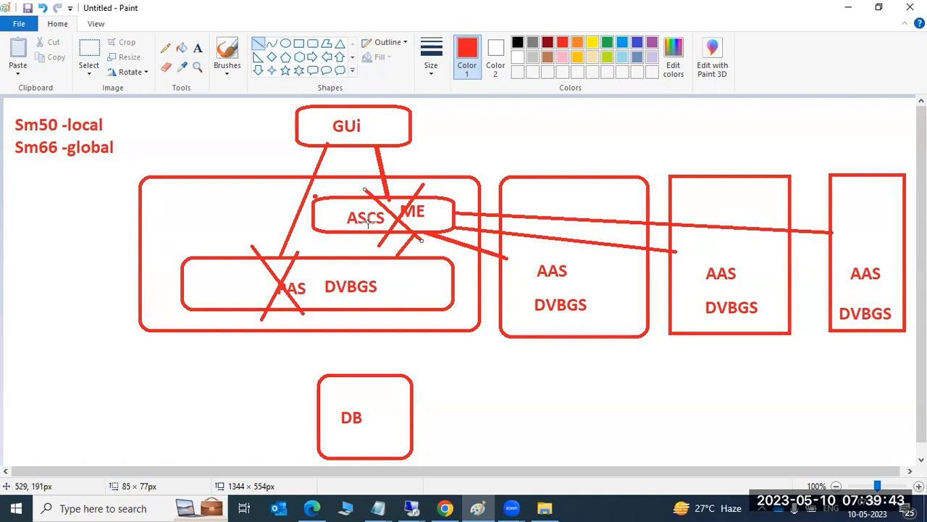
left_click(367, 140)
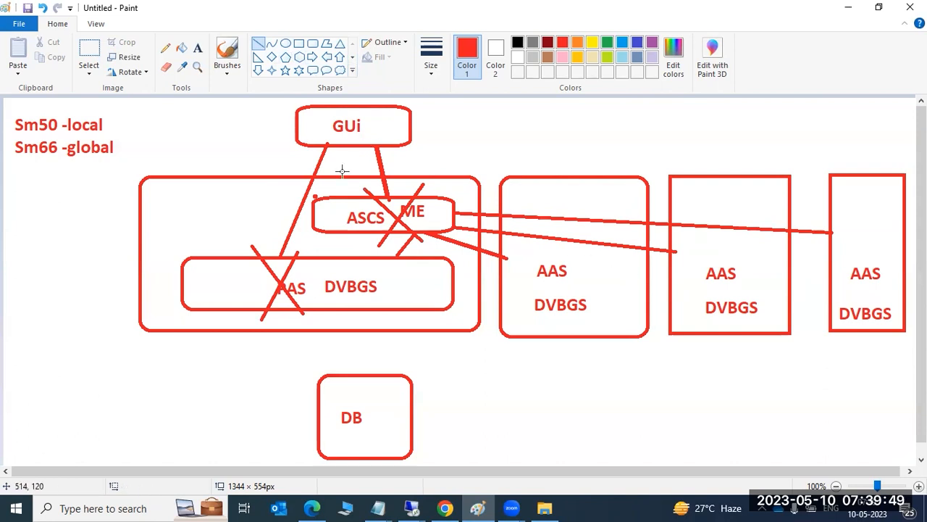
Show the Group/Server Selection parameters of a new SAP Logon system entry in the remote session at 49.206.199.235, and return to the Paint diagram.
left_click(445, 507)
mouse_move(412, 508)
left_click(408, 446)
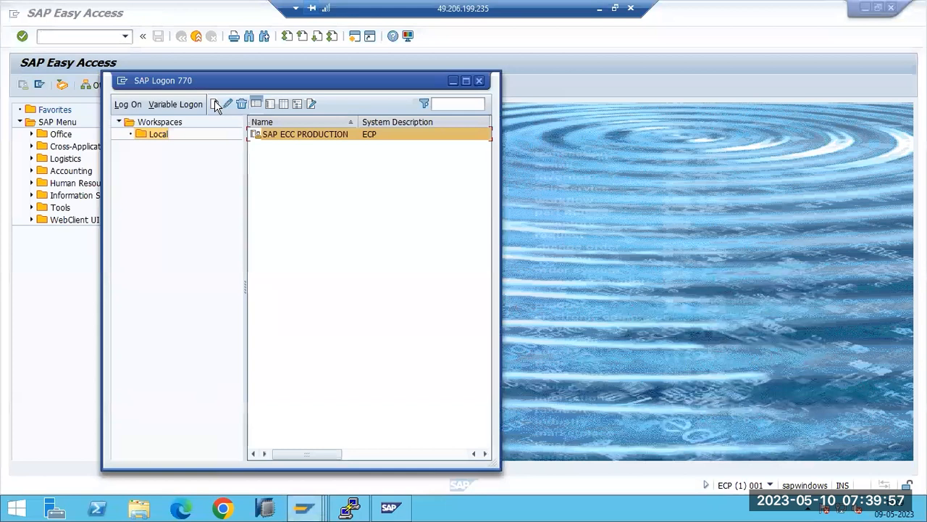
left_click(215, 106)
left_click(234, 129)
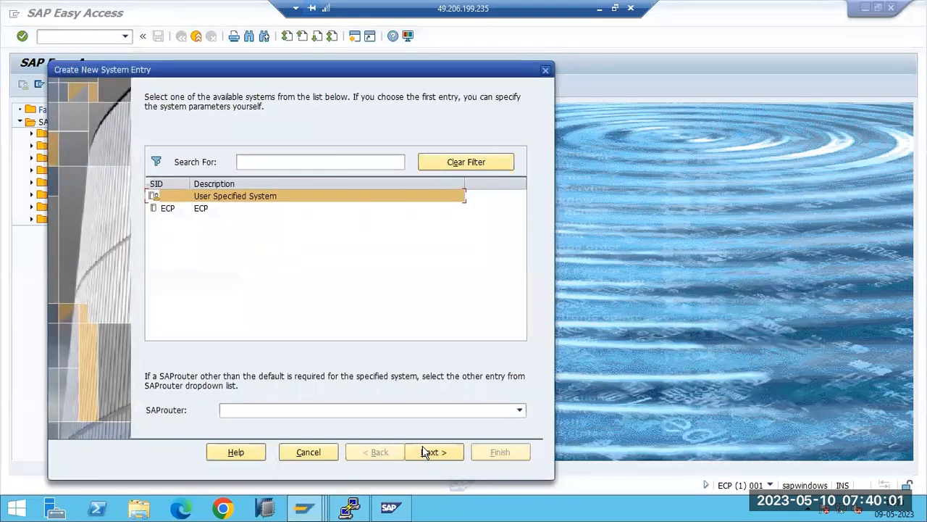
left_click(427, 450)
left_click(504, 166)
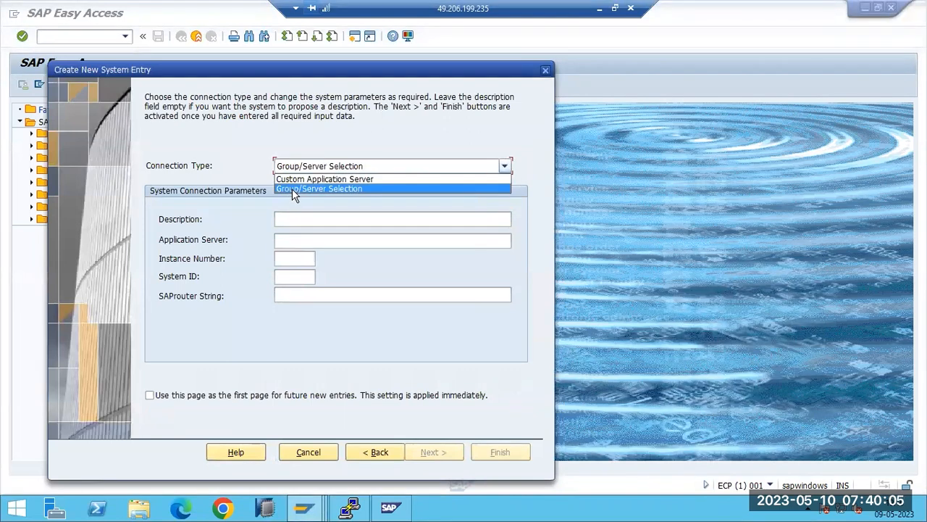
left_click(292, 188)
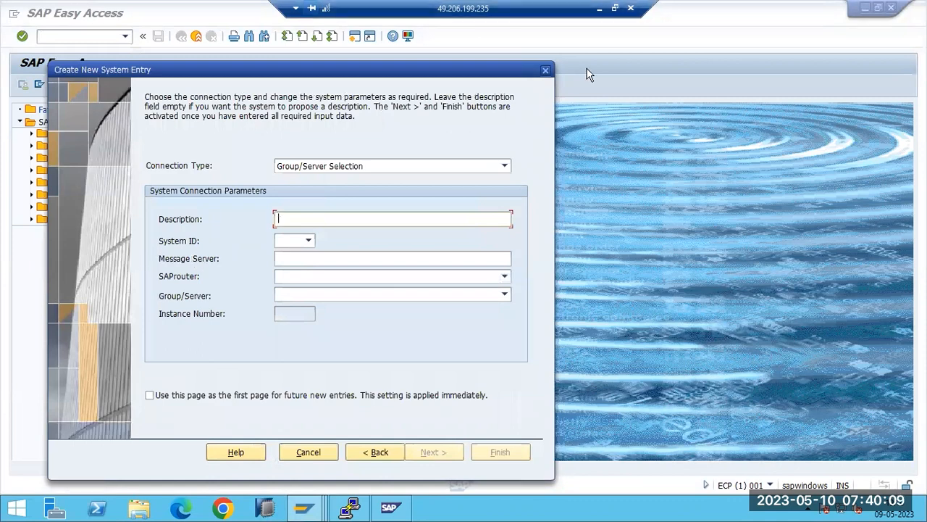
left_click(599, 9)
left_click(477, 507)
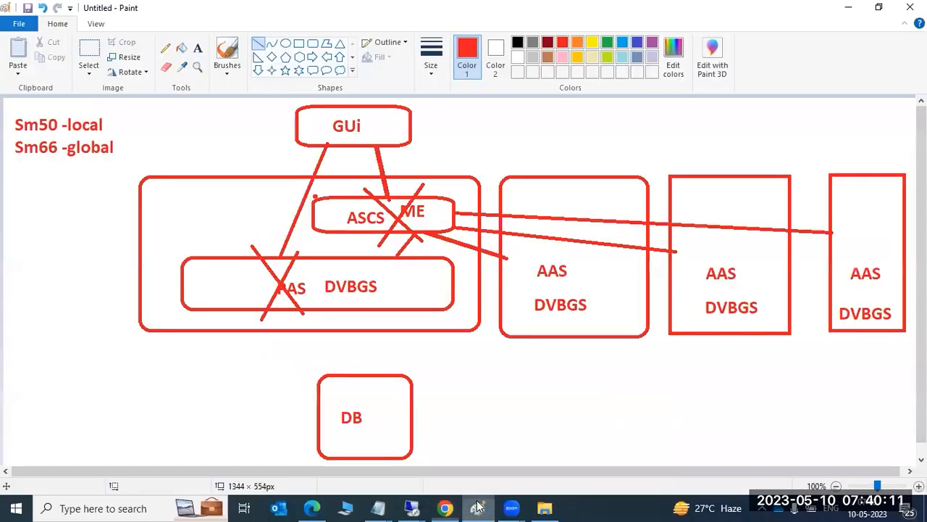
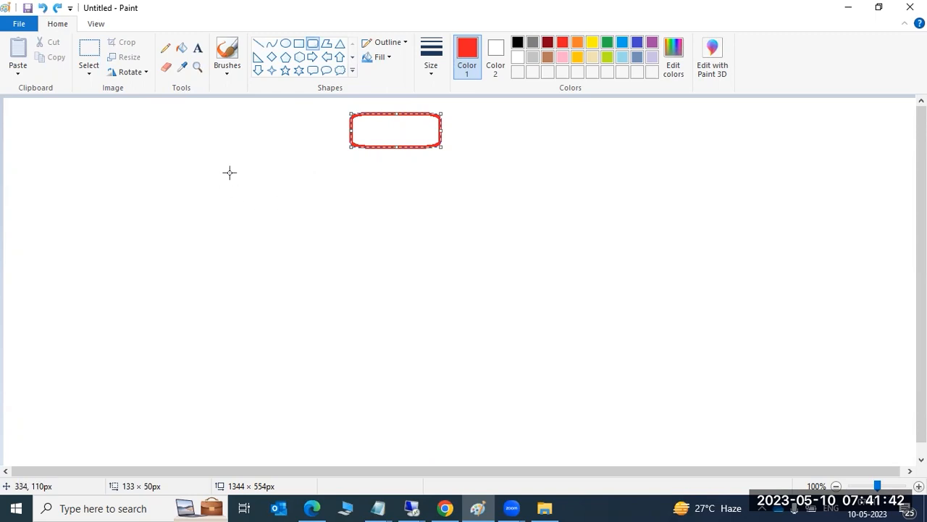
Cancel the new system entry in the remote session's SAP Logon and return to the Paint drawing.
left_click(411, 508)
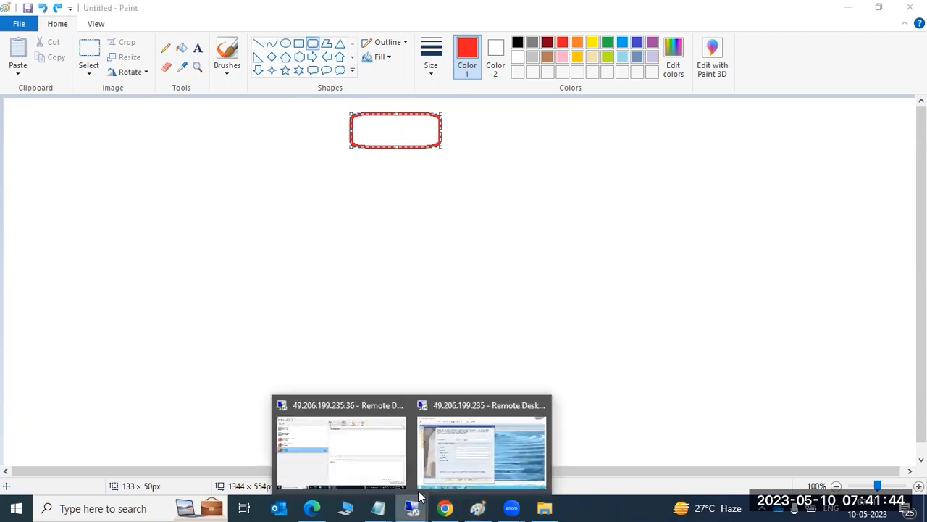
left_click(448, 461)
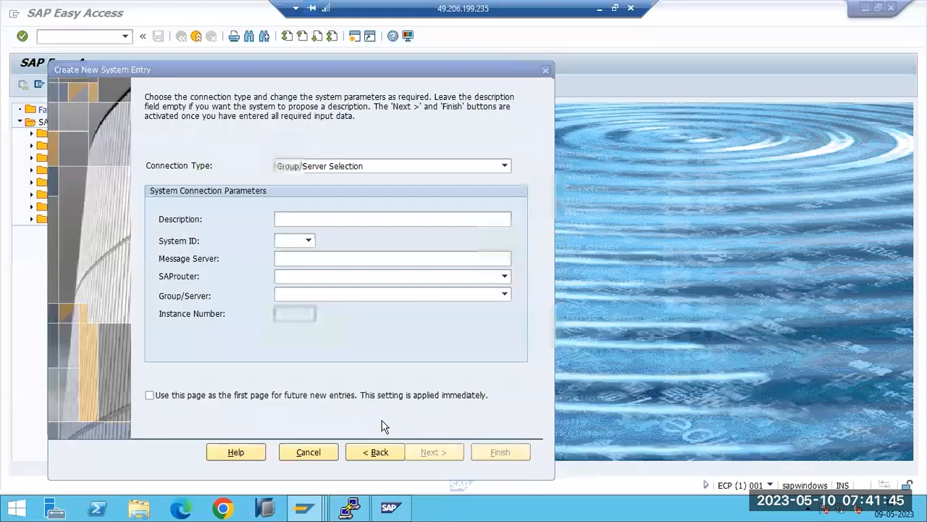
left_click(307, 452)
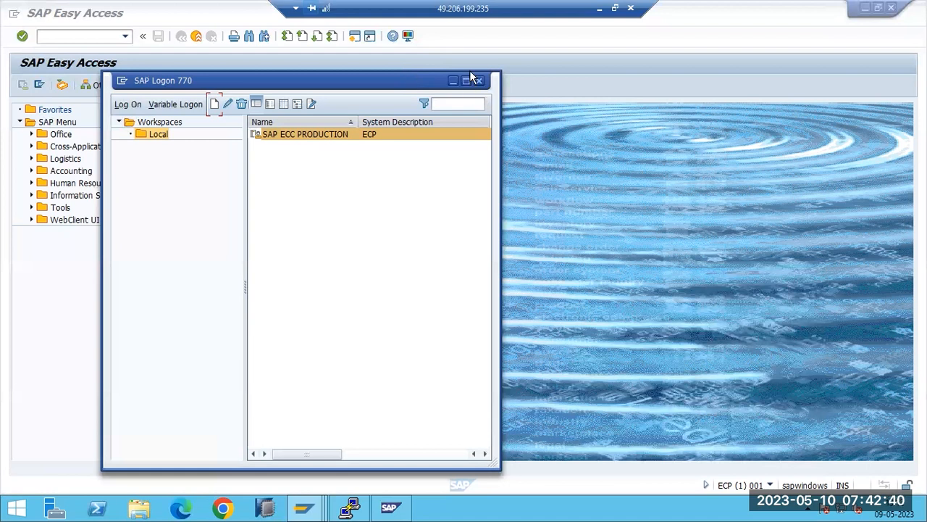
left_click(598, 10)
Draw a wide rounded rectangle below the small box and another of about 178 × 150 px beneath it, ready for text.
left_click(135, 158)
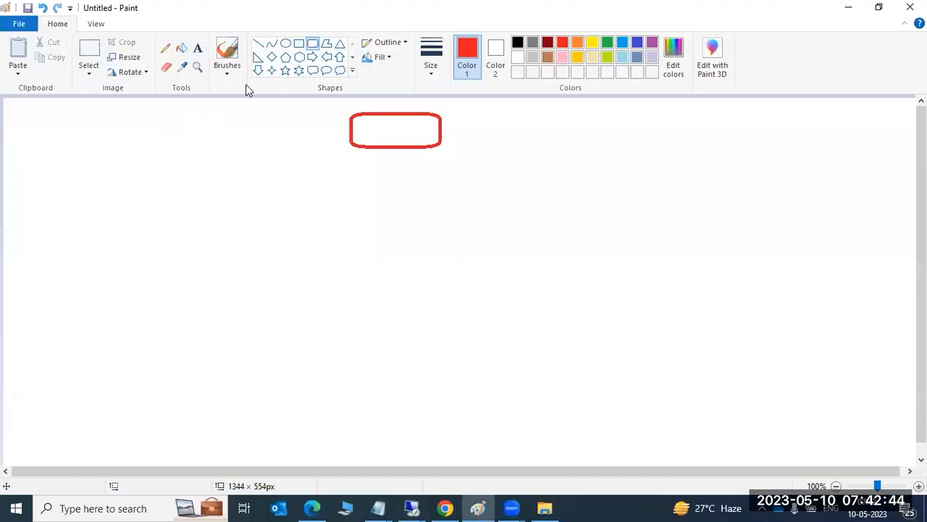
mouse_move(207, 188)
left_mouse_down()
mouse_move(497, 306)
mouse_move(605, 327)
left_mouse_up()
mouse_move(362, 367)
left_mouse_down()
mouse_move(449, 454)
mouse_move(491, 475)
left_mouse_up()
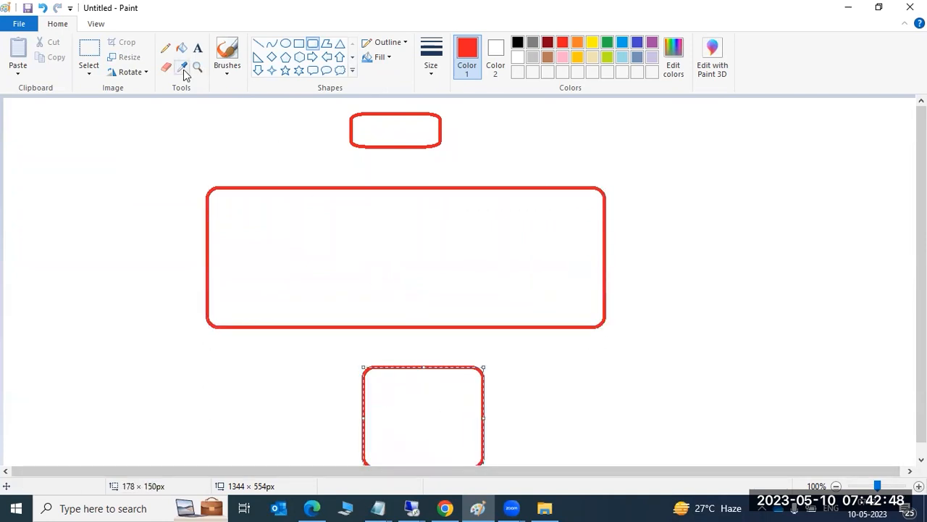
left_click(197, 48)
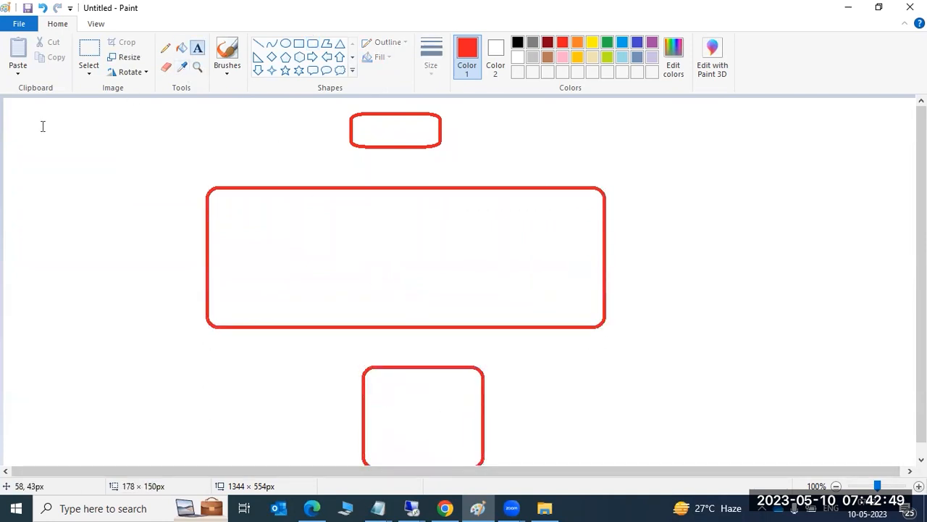
Switch to SAP Easy Access in the remote session, open the local work process list with /nsm50, and dismiss the blocked-content notice.
left_click(425, 500)
left_click(459, 449)
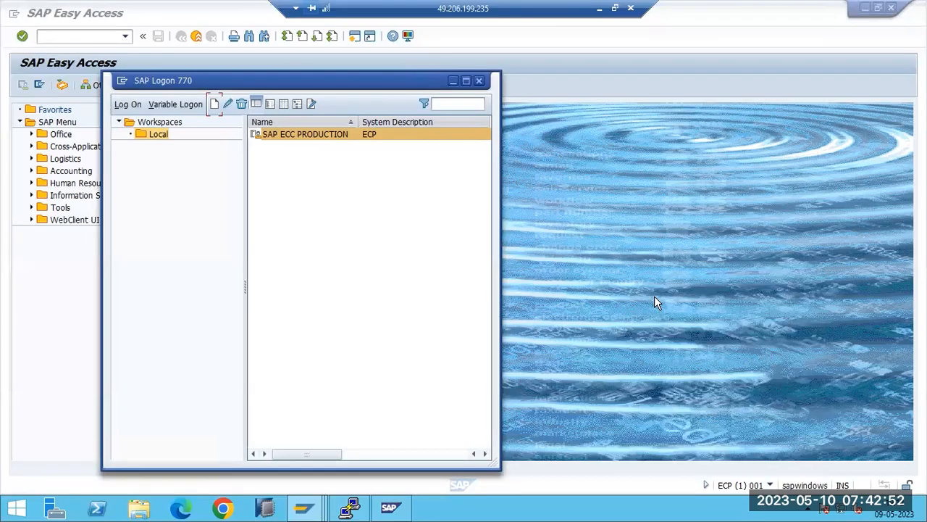
left_click(74, 34)
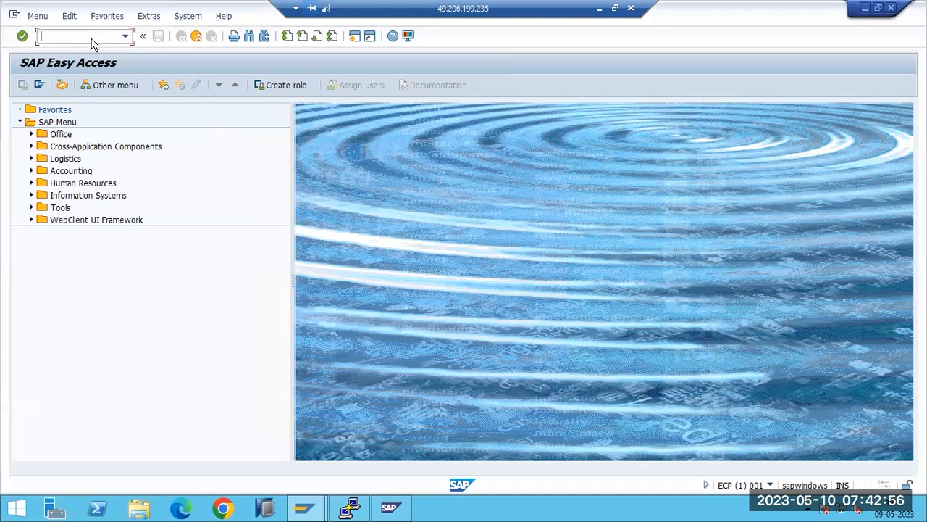
type("/nsm50")
key("Return")
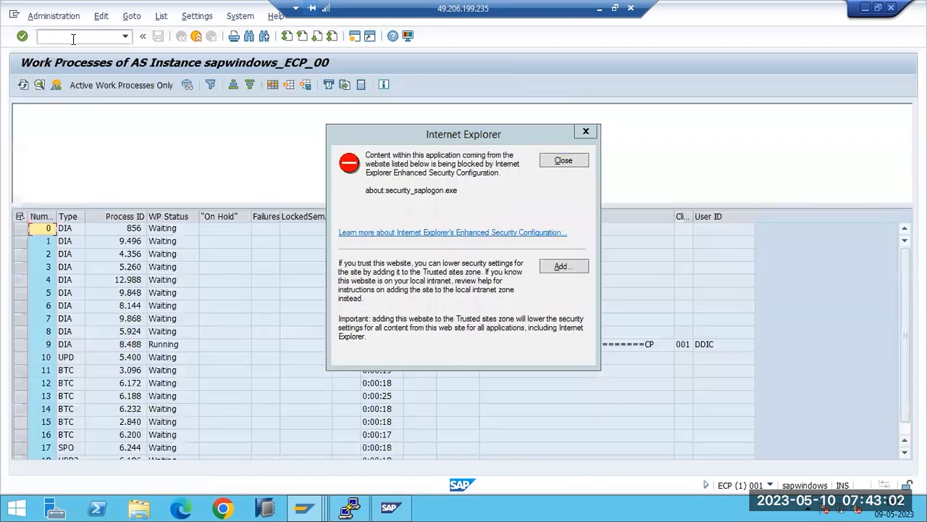
left_click(562, 160)
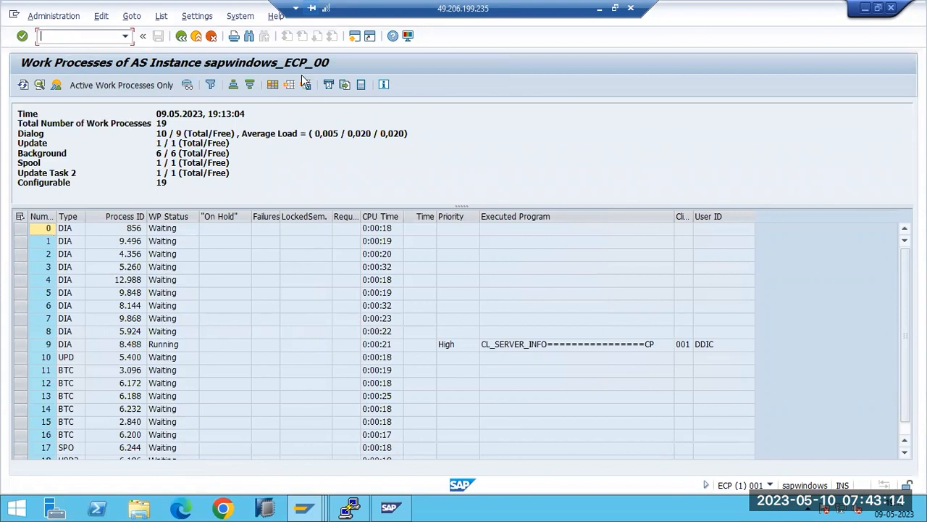
Go back to SAP Easy Access and open the system-wide work process list with sm66.
left_click(181, 36)
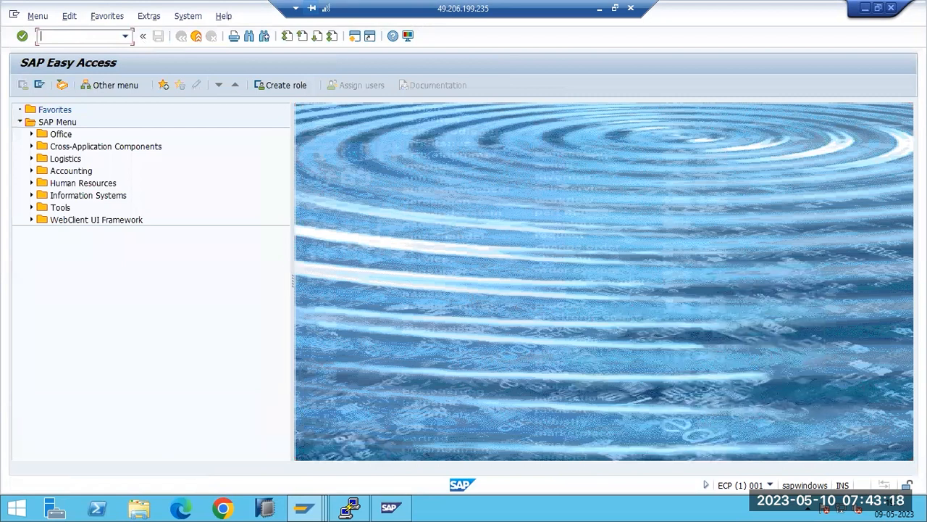
left_click(82, 37)
type("sm66")
key("Return")
Try to jump from the system-wide work process list with the transaction code /nssm50.
type("/")
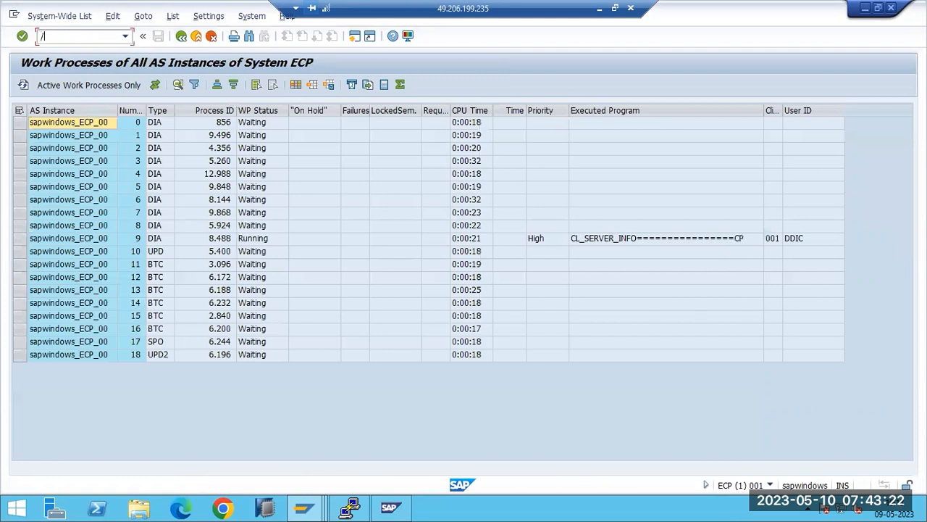
type("nssm50")
key("Return")
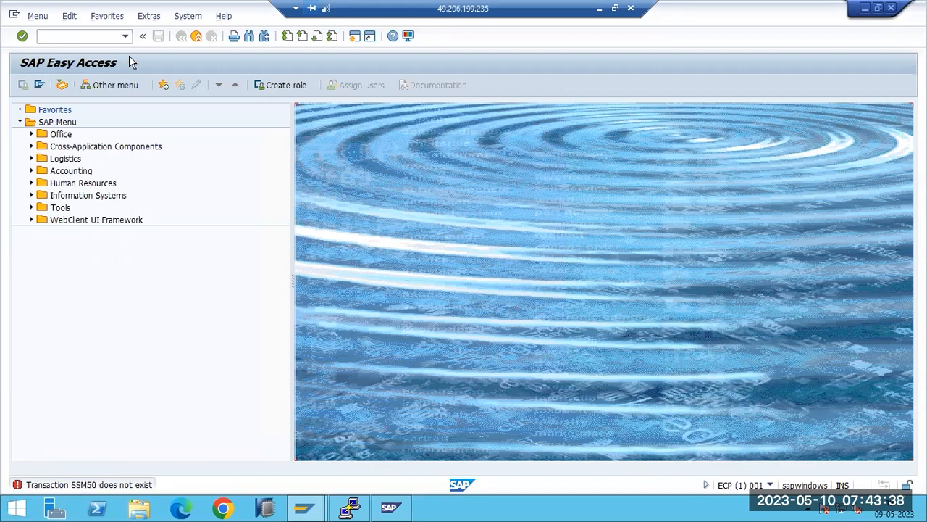
left_click(94, 37)
Return to the Paint drawing and add a text area of about 250 × 401 px beside the boxes, headed "Update :".
left_click(599, 8)
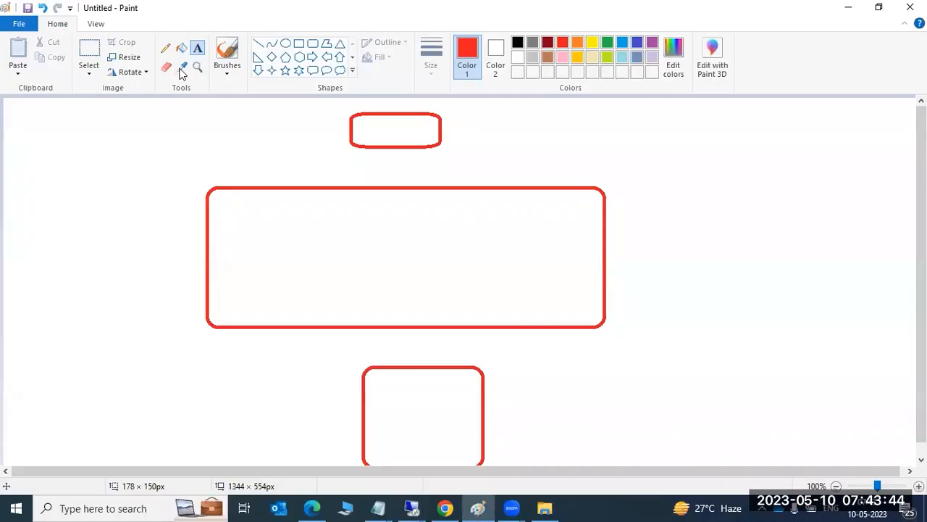
left_click_drag(9, 122, 179, 393)
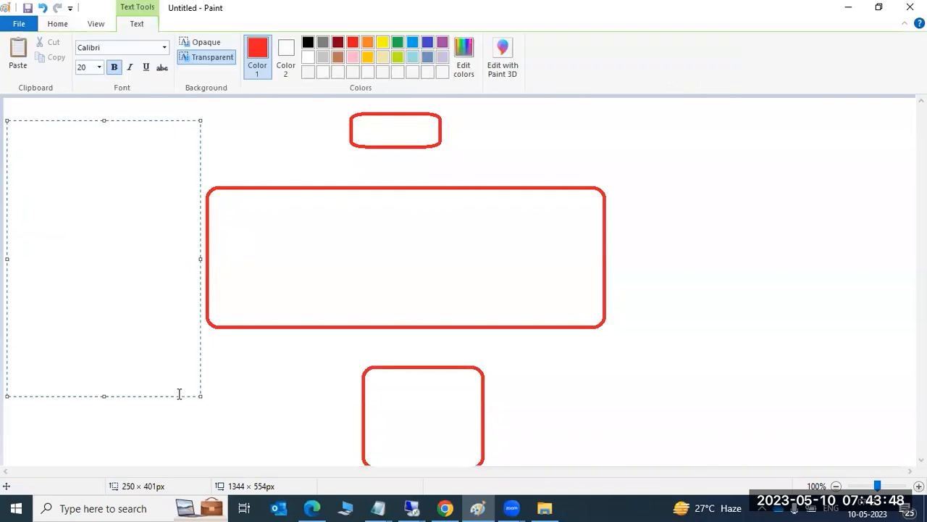
type("Update ")
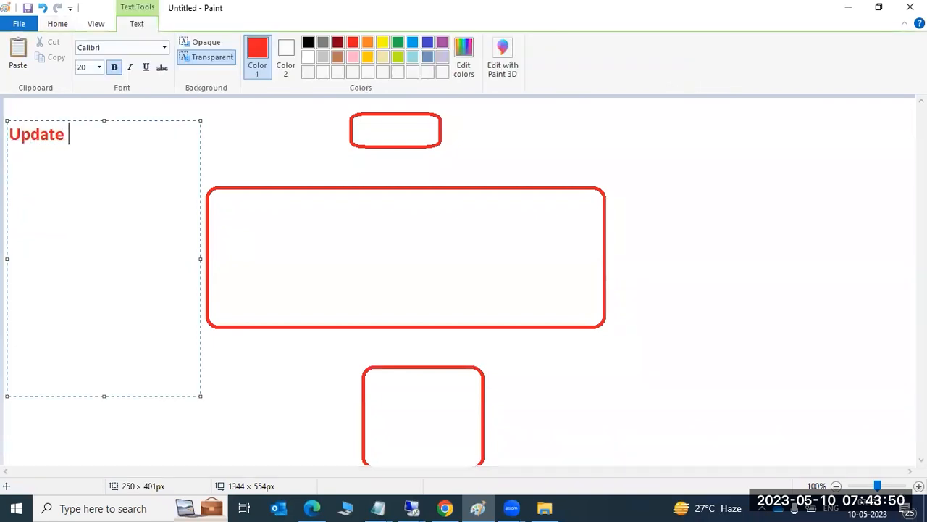
type(":")
key("Return")
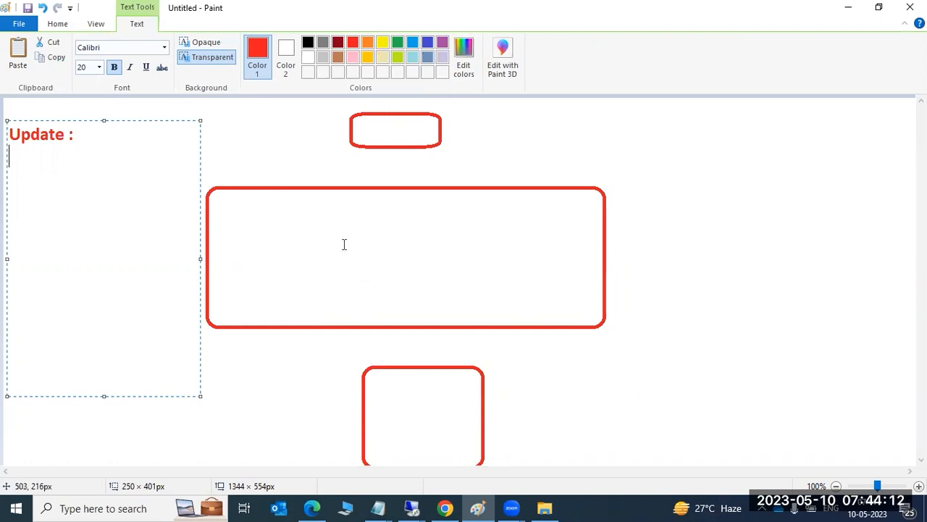
Bring up SAP Easy Access in the remote session at 49.206.199.235 and return to the open Paint text note.
left_click(411, 507)
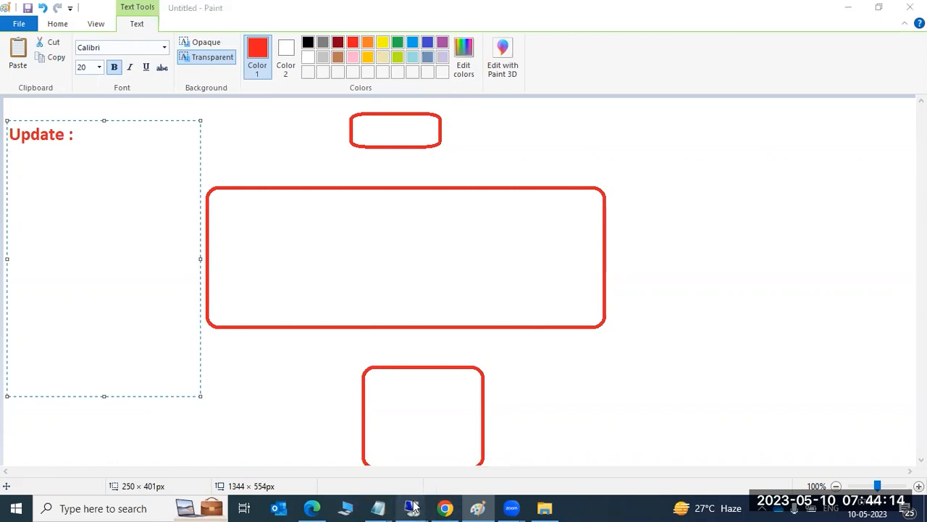
left_click(454, 431)
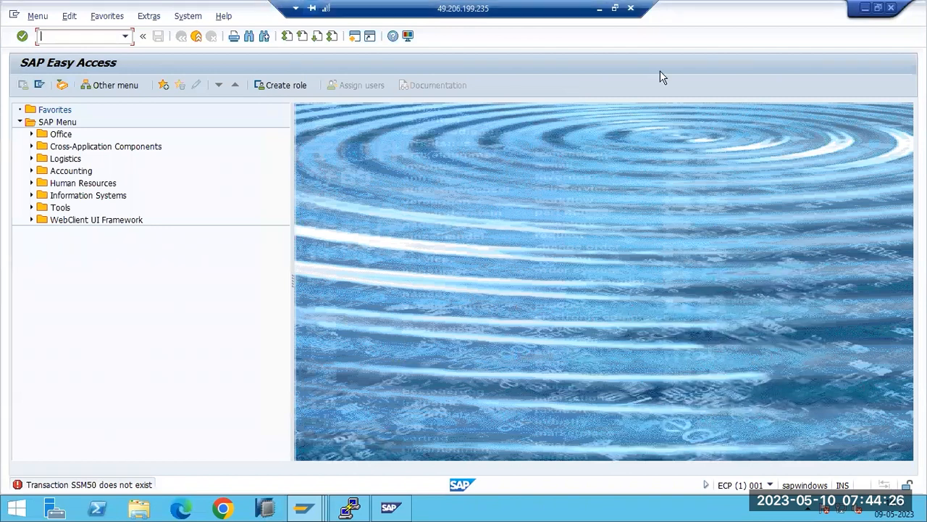
left_click(599, 8)
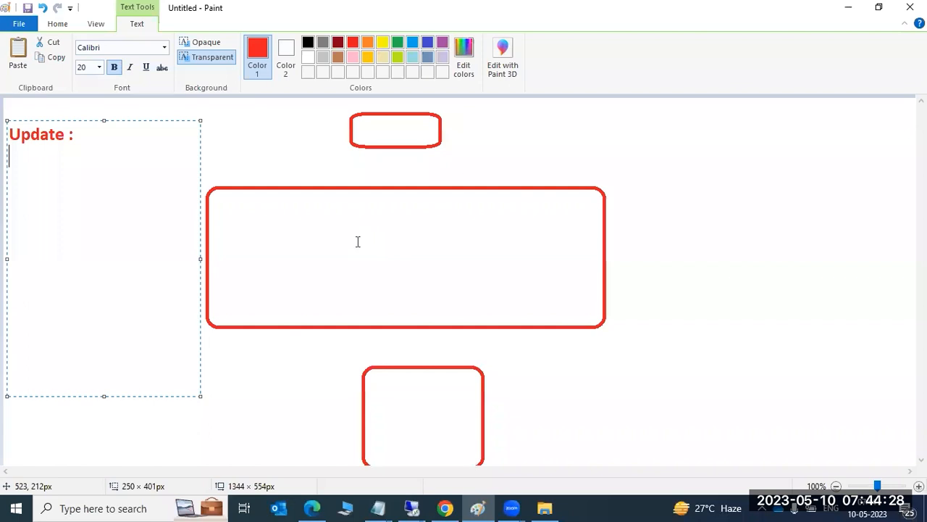
List Sm13 and Sm14 on separate lines under the "Update :" heading.
type("Sm13")
key("Return")
type("Sm14")
key("Up")
Complete the Sm13 line with "-we can check if there are any failed updates".
type("-")
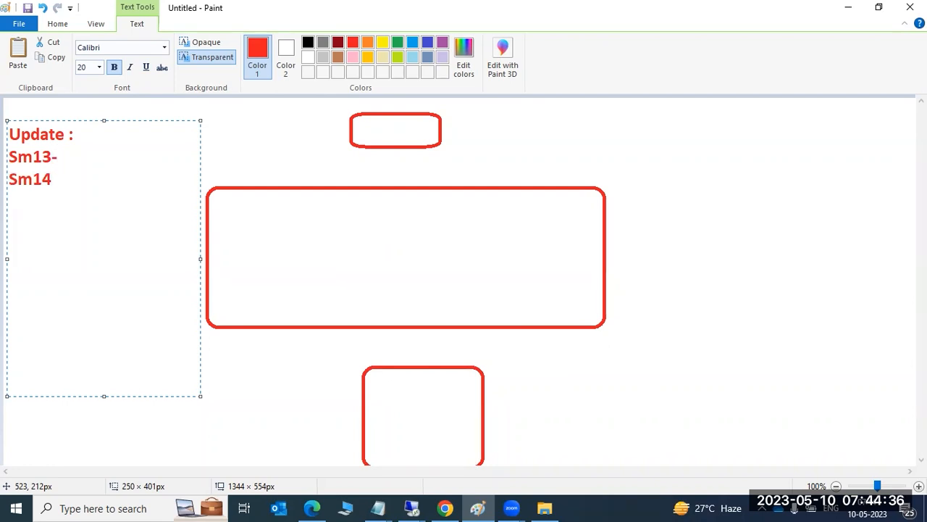
type("we can check if the")
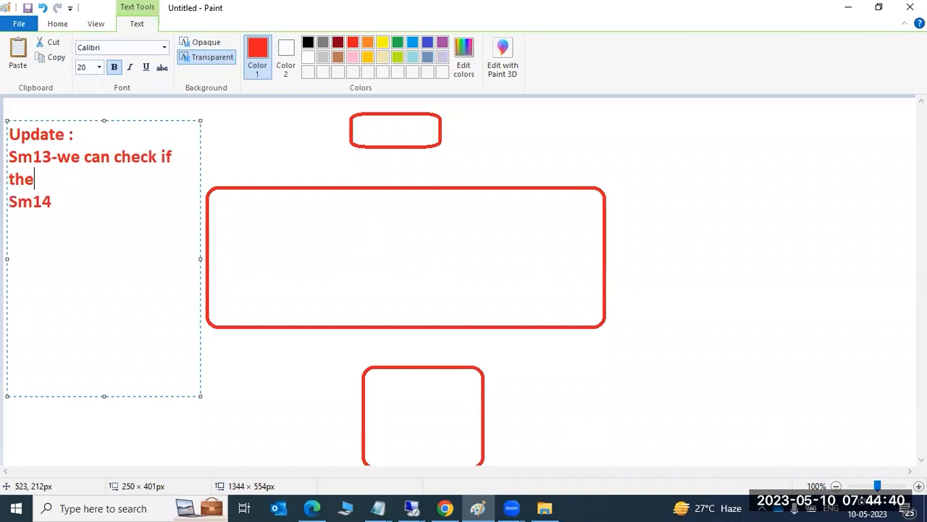
type("re are any fial")
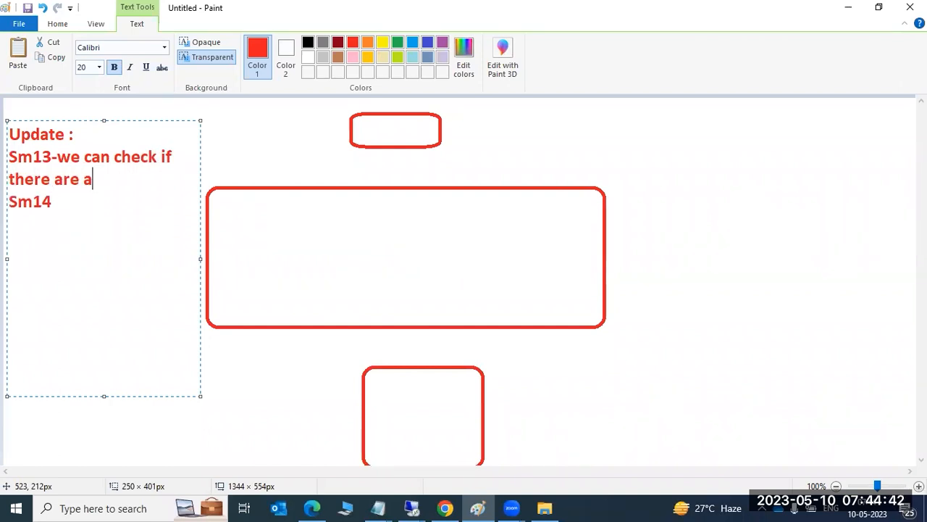
key("BackSpace")
key("BackSpace")
key("BackSpace")
key("BackSpace")
key("BackSpace")
type("f")
key("BackSpace")
type("ailed ")
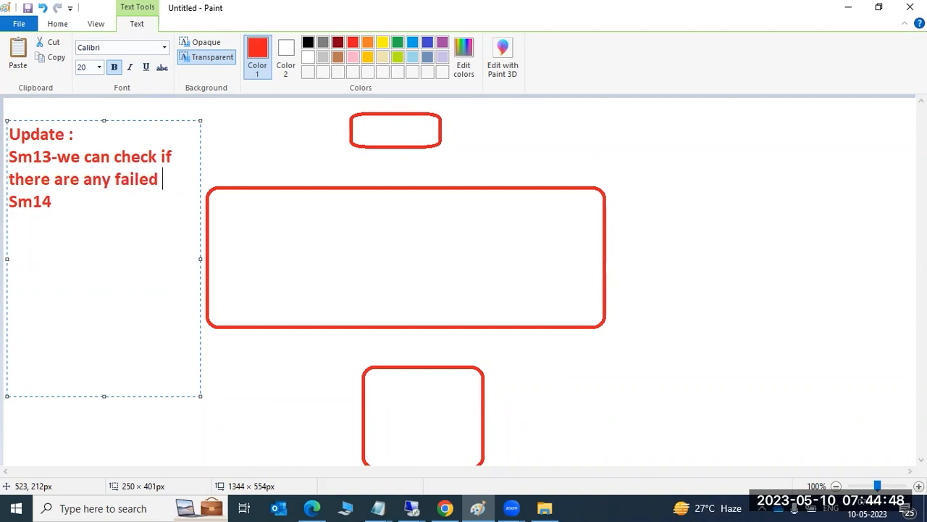
type("update")
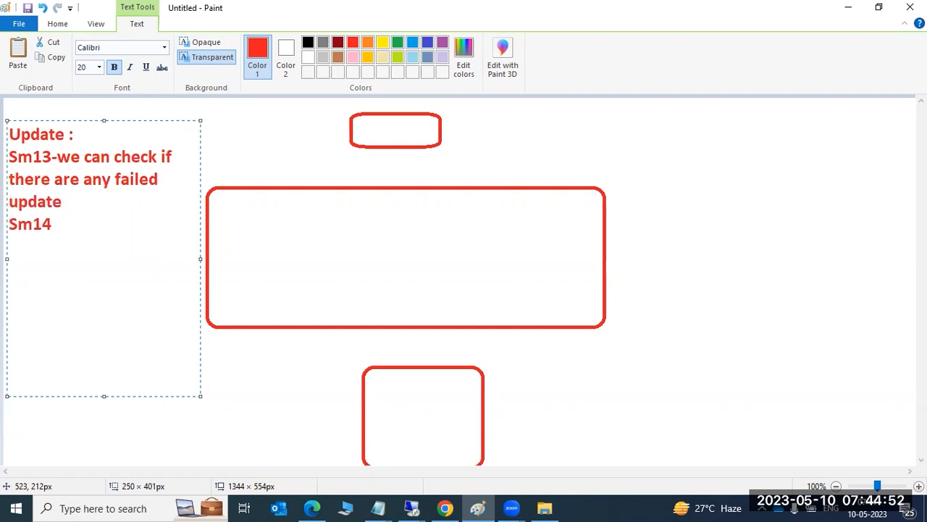
type("s")
Complete the Sm14 line of the note with "-we can check whether actvie or not".
key("Down")
type("-we can")
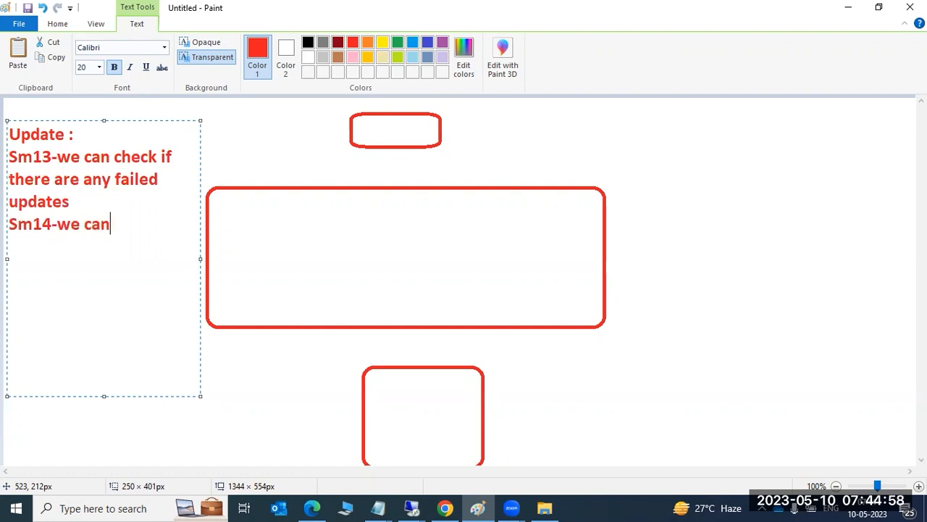
type(" check whethe")
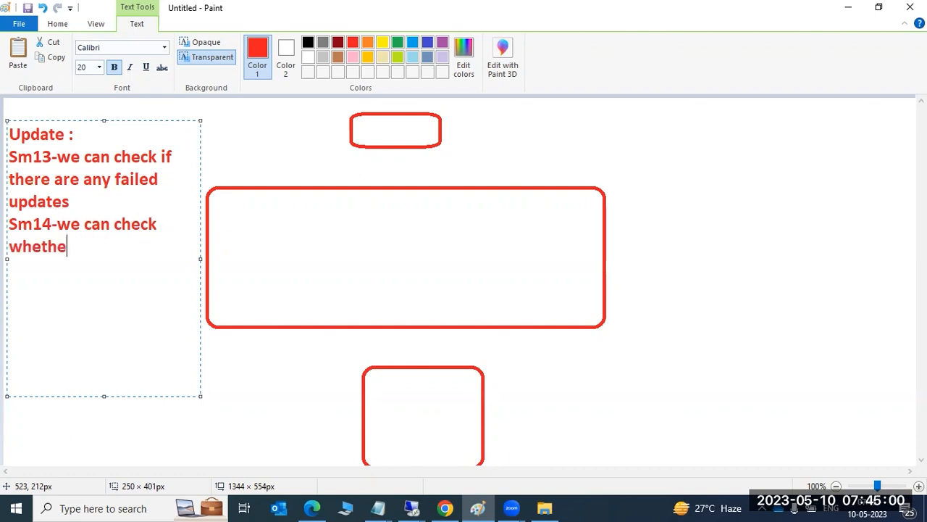
type("r actvie o")
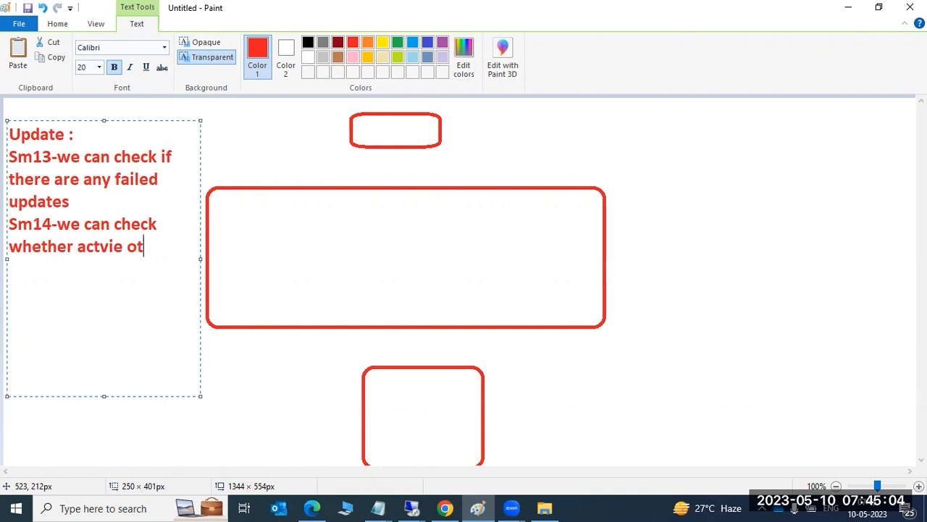
type("r not")
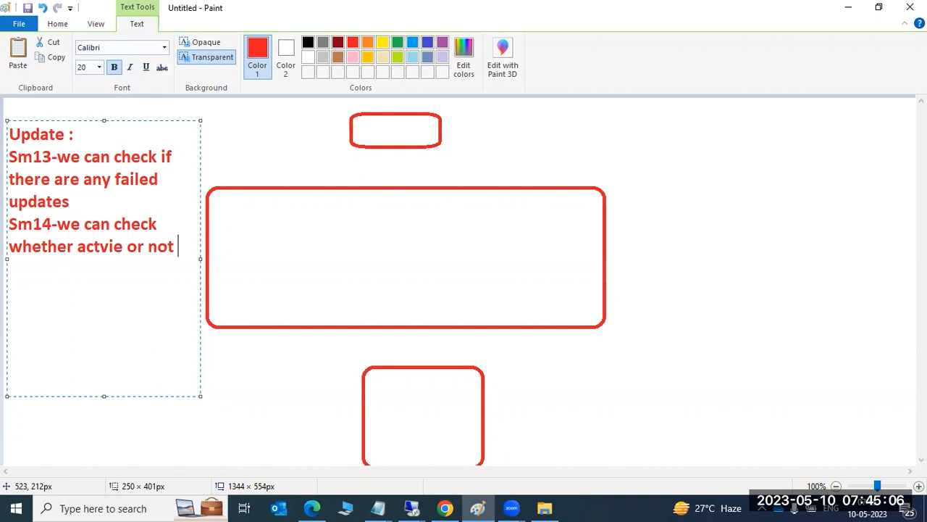
Switch to the remote SAP session, list all update requests from 09.05.2023, and return to the selection screen.
mouse_move(416, 503)
left_click(462, 433)
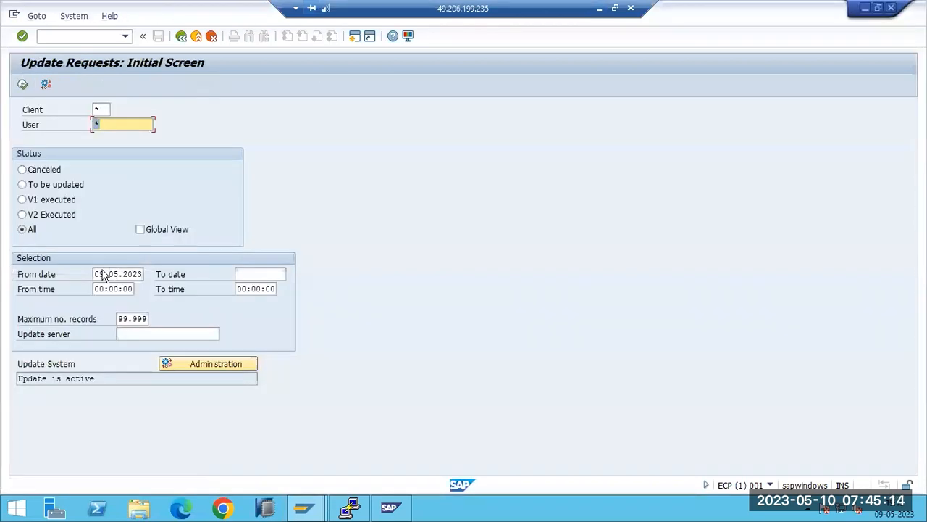
left_click(103, 274)
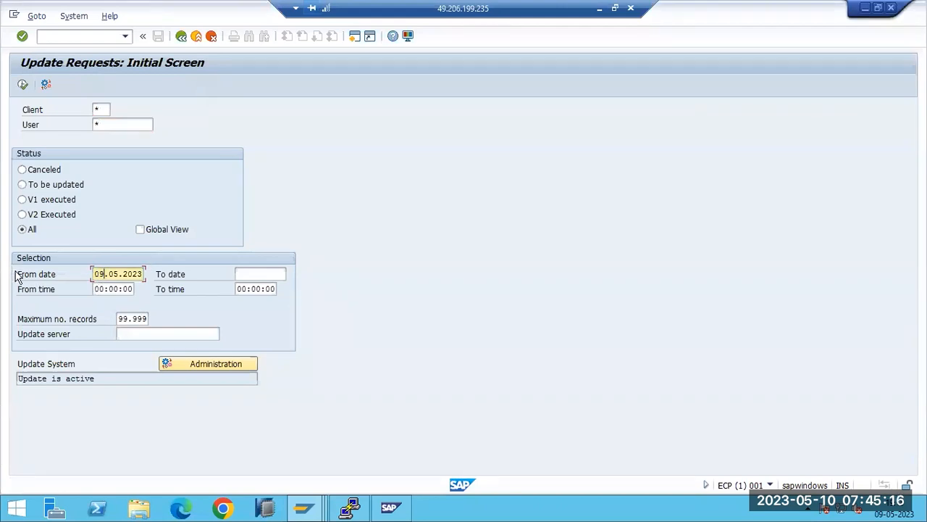
left_click(23, 85)
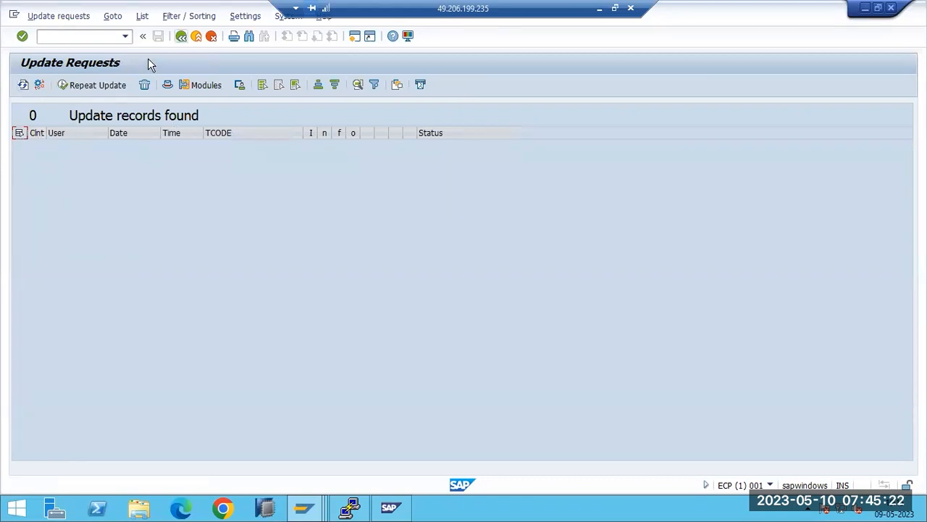
key("F3")
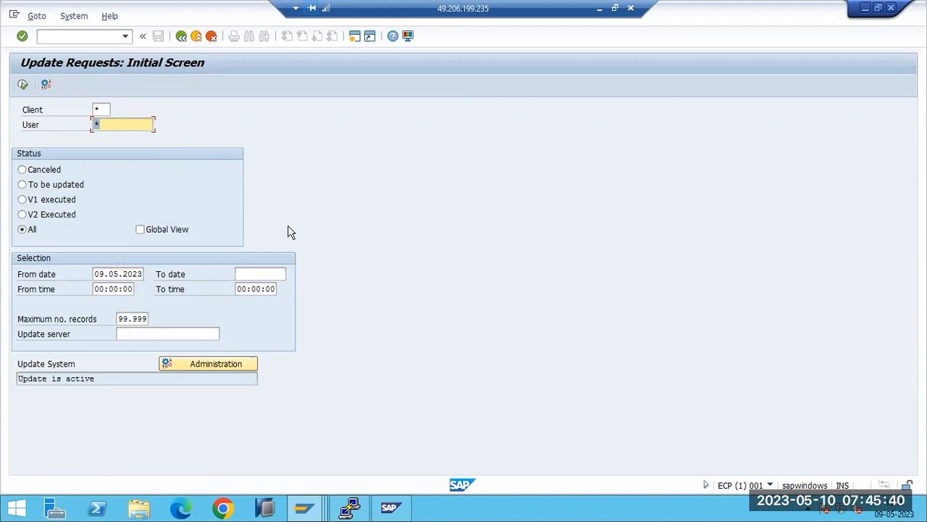
Clear the From date, list the update requests without a date limit, and return to the selection screen.
left_click(120, 273)
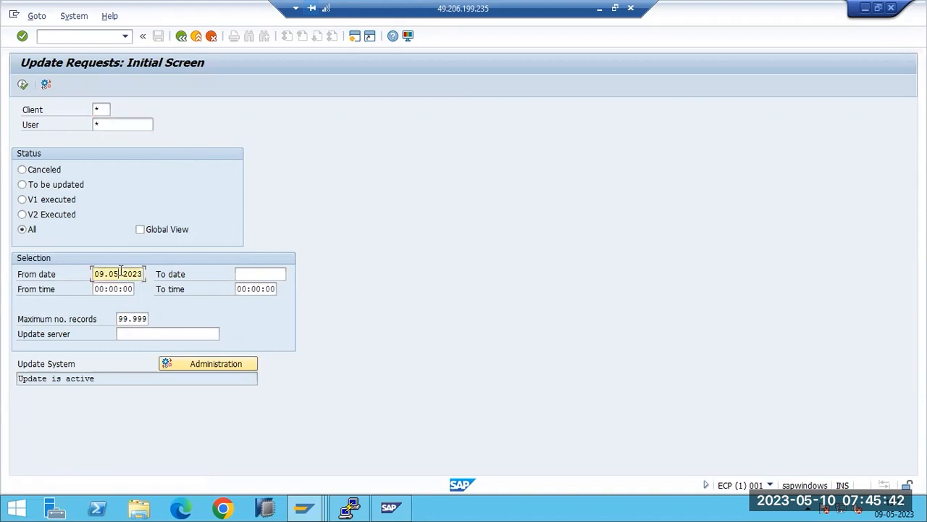
double_click(121, 273)
key("Delete")
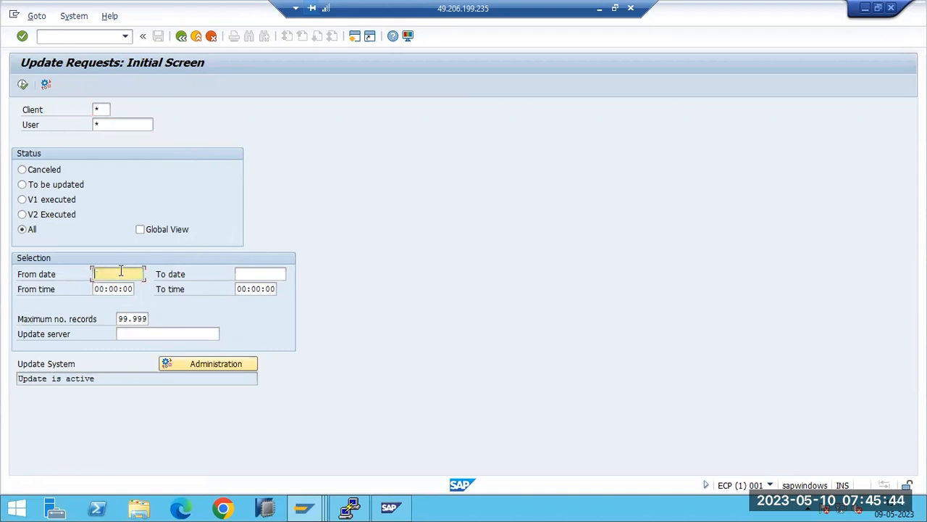
left_click(22, 85)
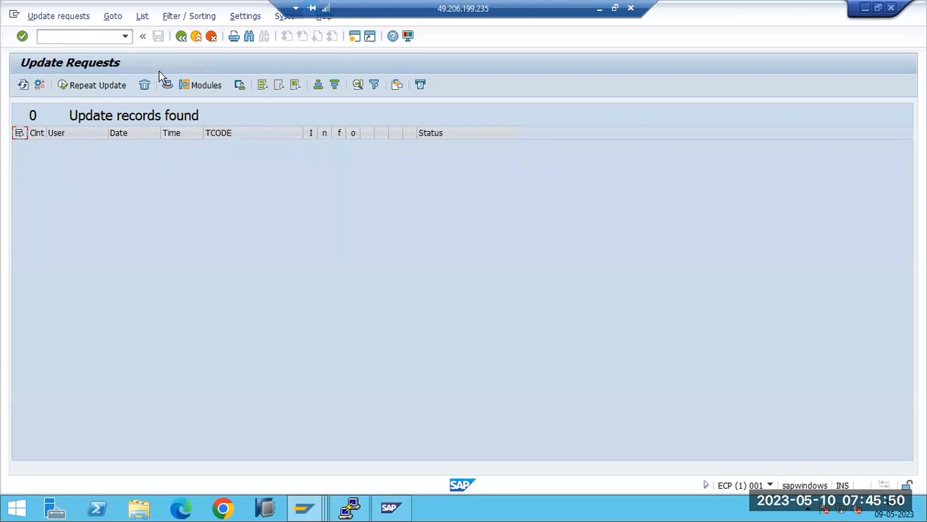
key("F3")
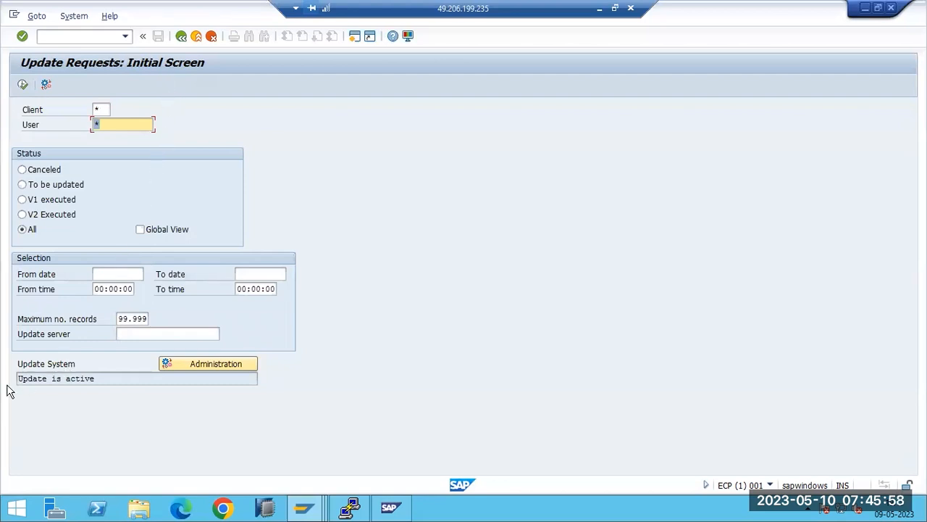
Highlight the update system status and go to update program administration with /nsm14.
left_click_drag(23, 378, 96, 378)
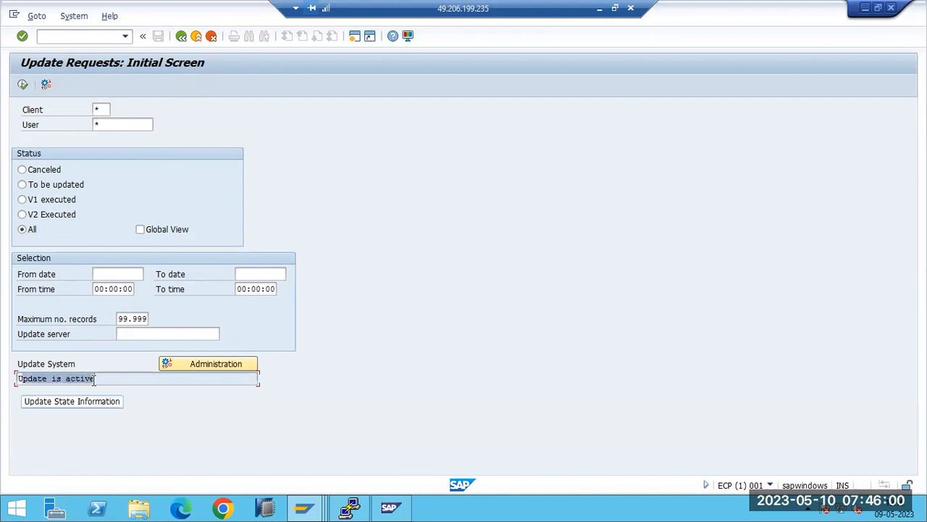
left_click(45, 378)
left_click(83, 38)
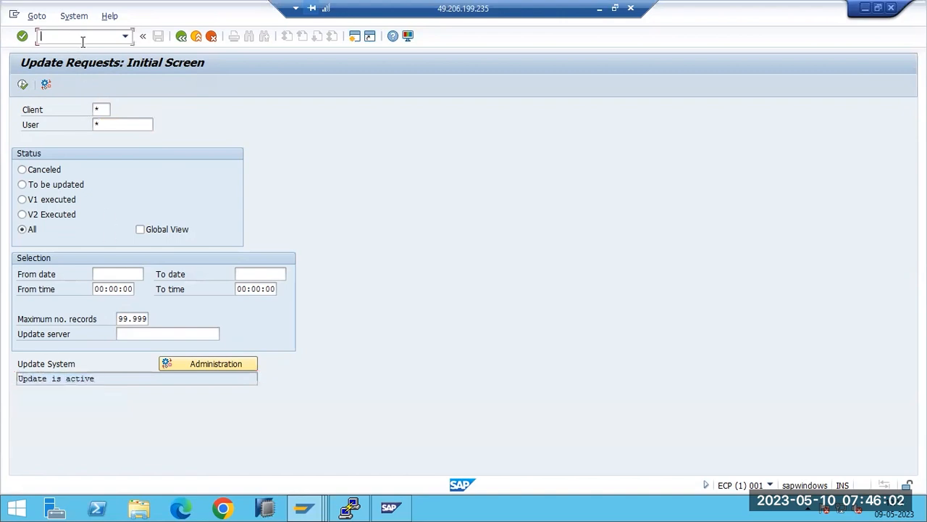
type("/nsm14")
key("Return")
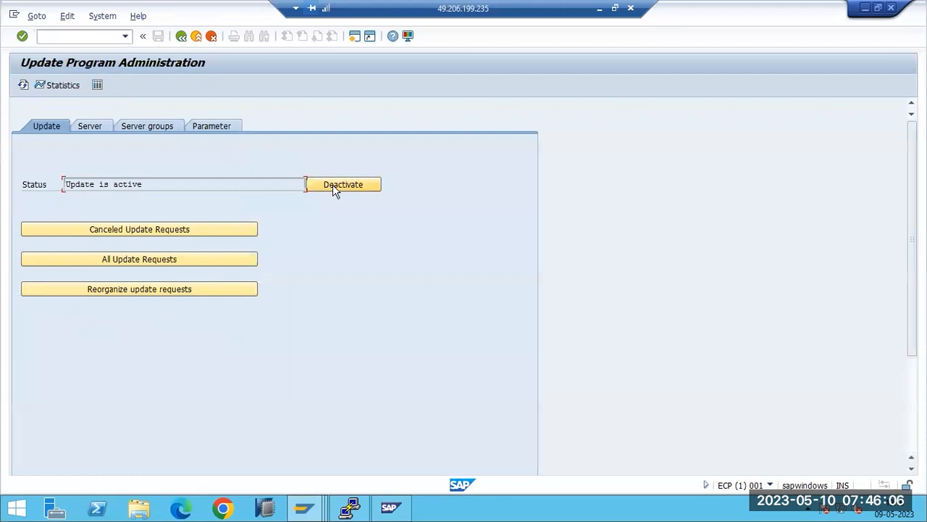
Toggle the update system off and on twice, highlight its status, and finally deactivate updating.
left_click(336, 186)
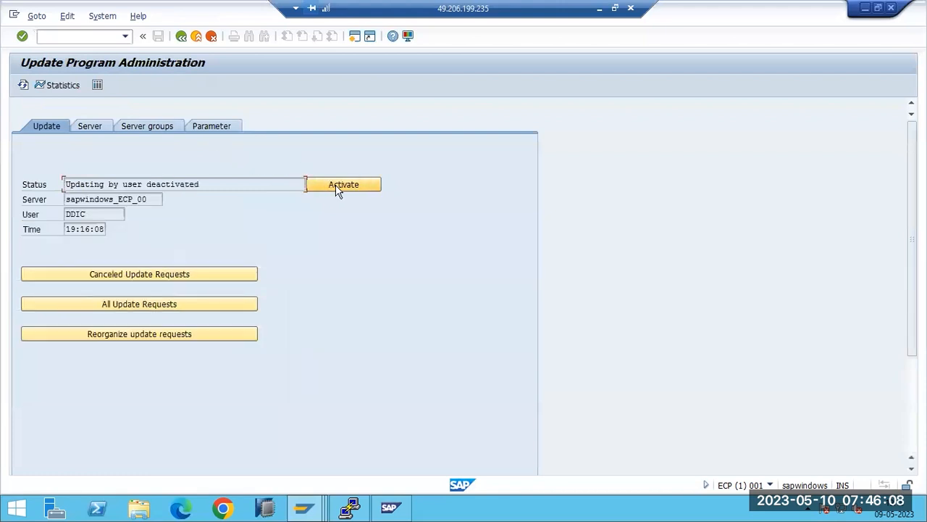
left_click(336, 186)
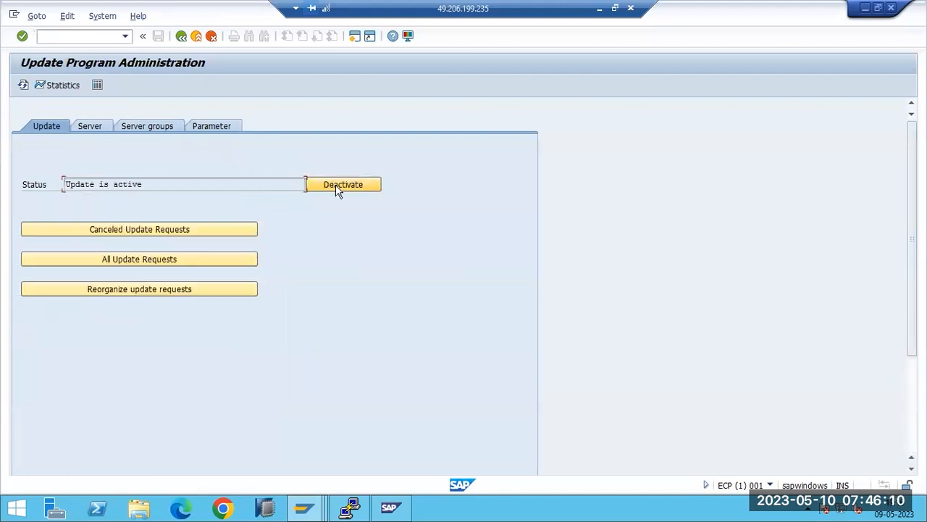
left_click(336, 187)
left_click(336, 186)
left_click_drag(100, 184, 135, 182)
left_click(330, 190)
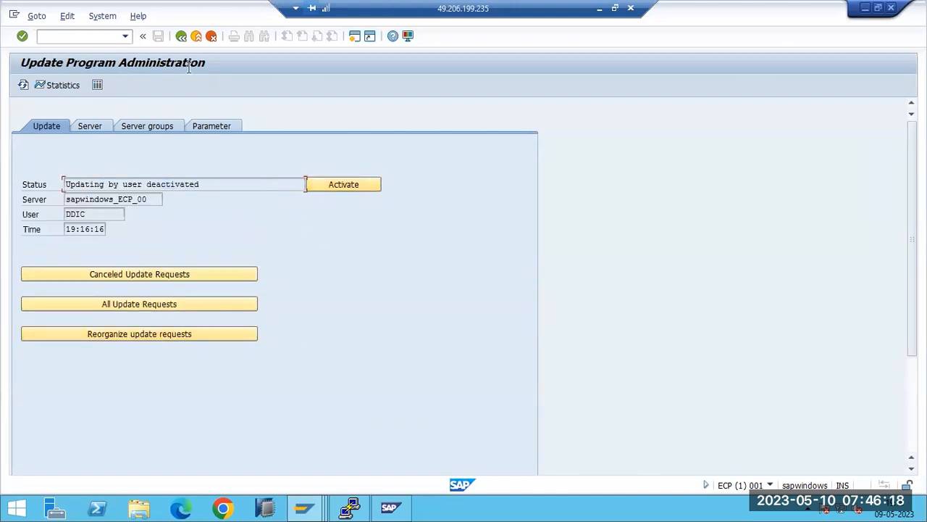
Return to SAP Easy Access and open logon group maintenance with transaction smlg.
left_click(181, 36)
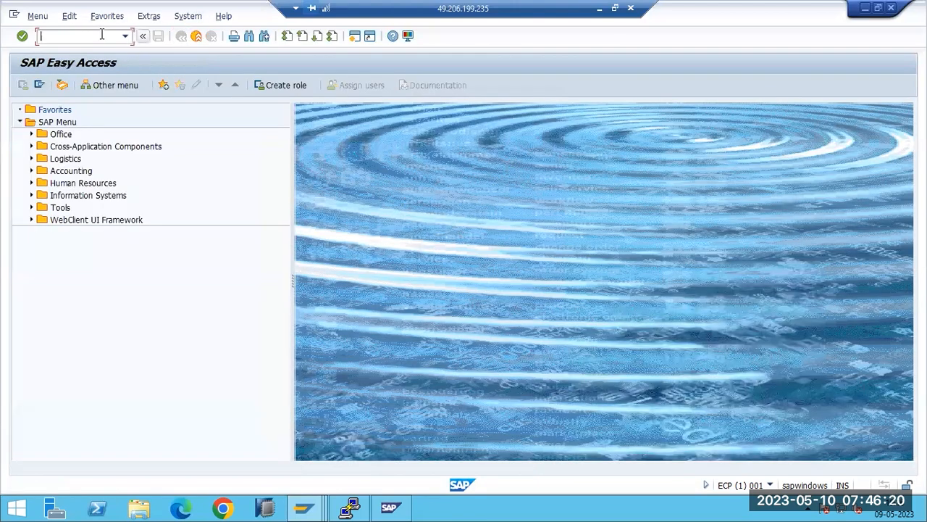
type("smlg")
key("Return")
Create logon group SPACE assigned to instance sapwindows_ECP_00 and save the assignment.
left_click(38, 85)
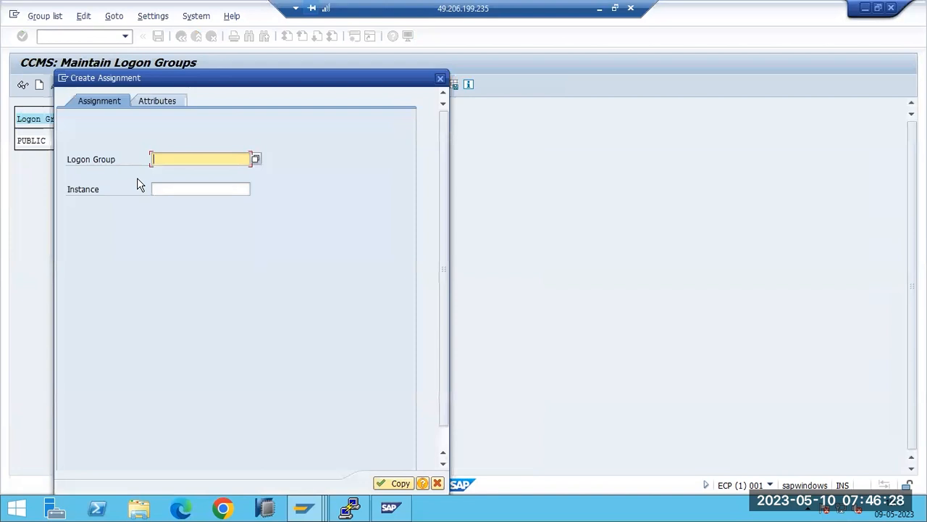
type("SPACE")
left_click(224, 191)
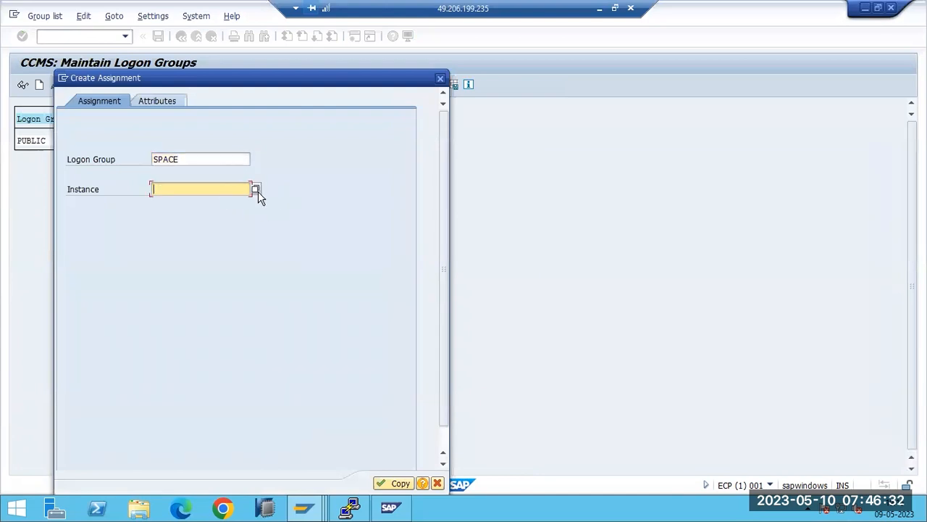
left_click(257, 190)
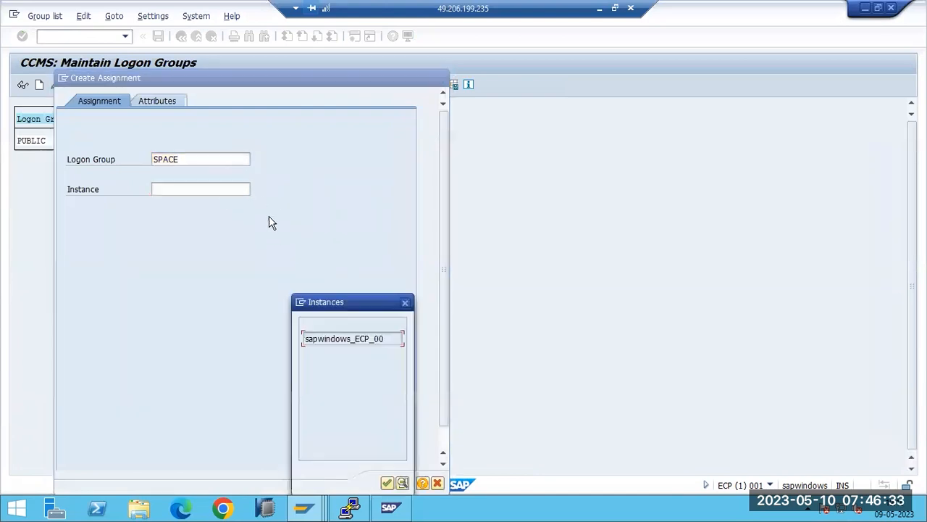
double_click(344, 339)
left_click(385, 483)
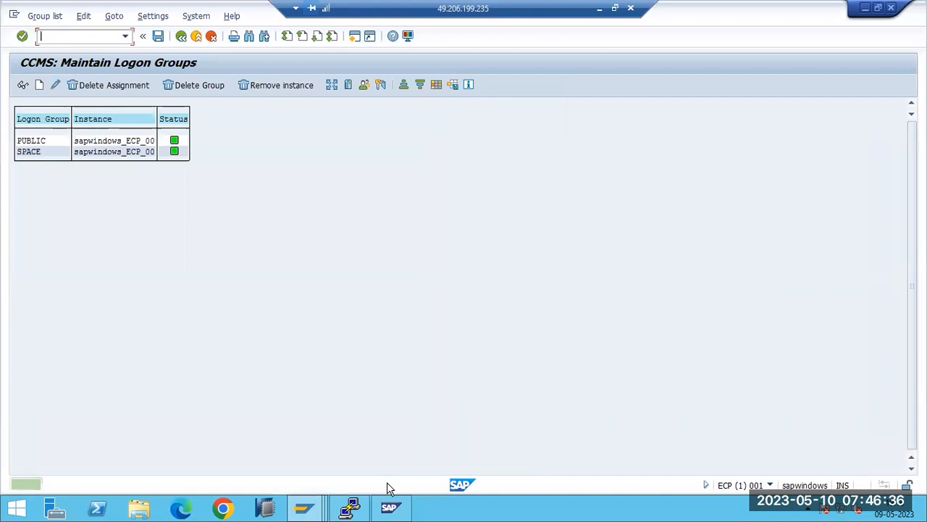
left_click(157, 37)
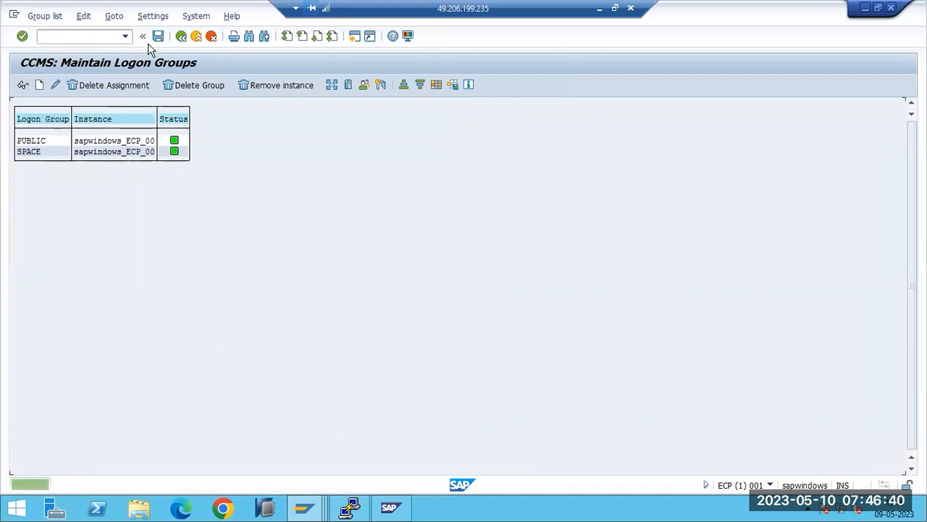
Leave logon group maintenance, open User Maintenance, and copy user DDIC to a new user BASIS with the preselected parts.
key("F3")
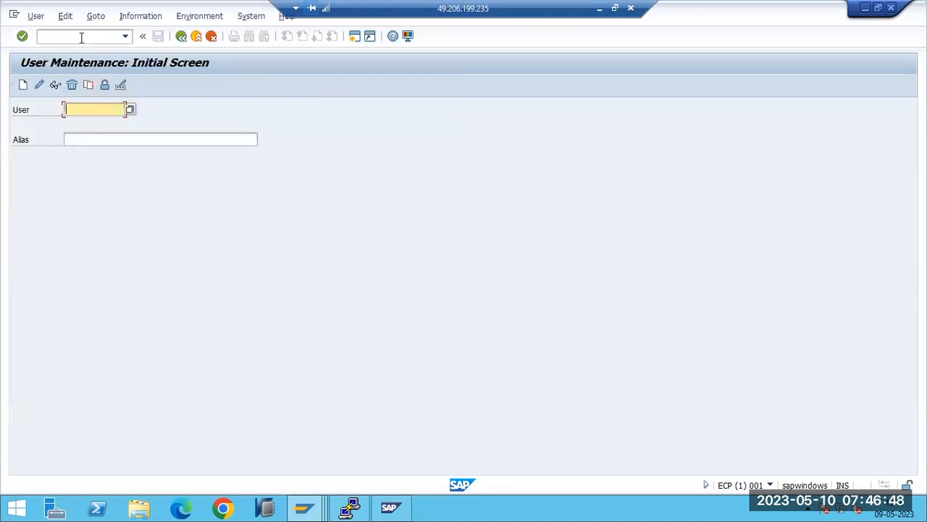
type("BASIS")
left_click(87, 85)
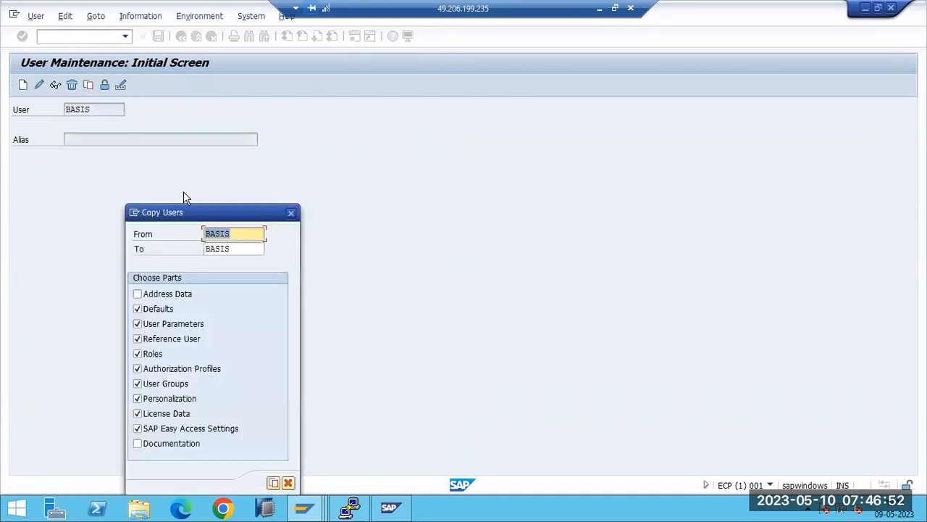
type("DDIC")
left_click(273, 483)
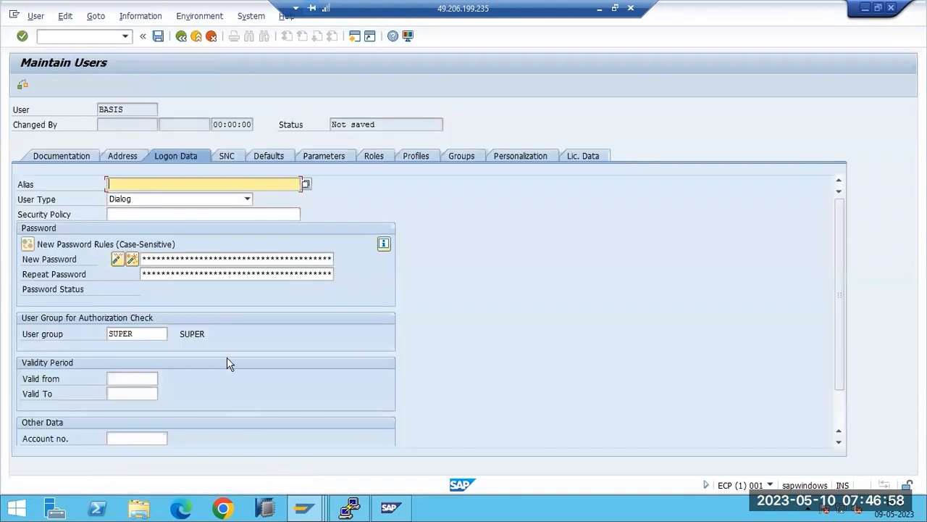
Enter and repeat the new password for user BASIS and save the user.
left_click(160, 255)
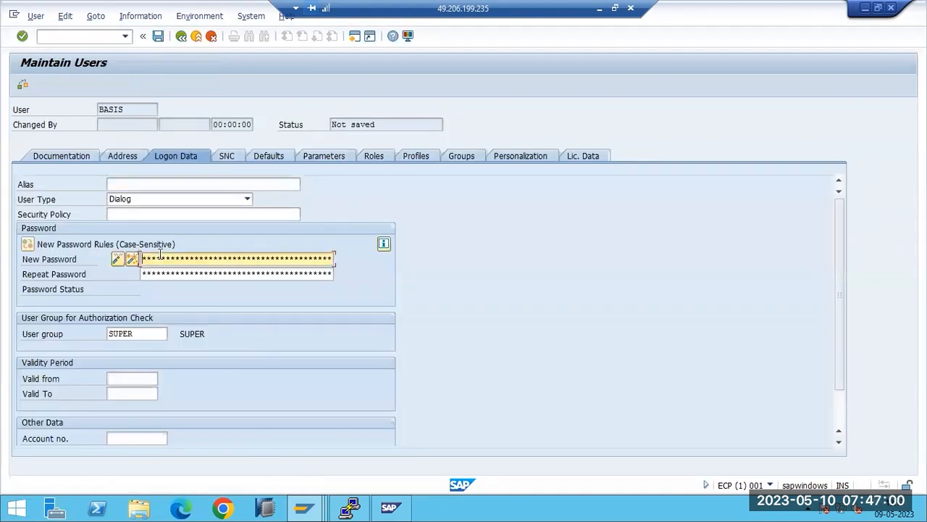
type("**")
key("Tab")
type("***")
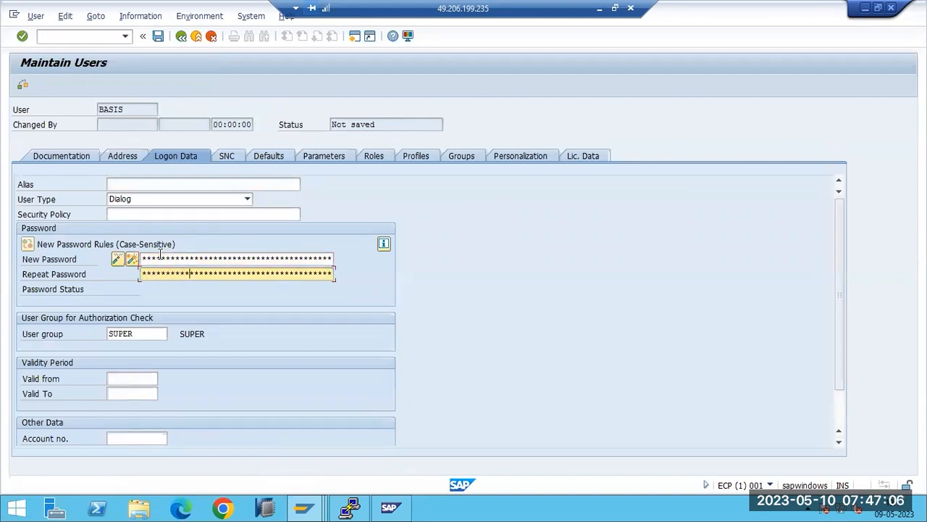
left_click(158, 36)
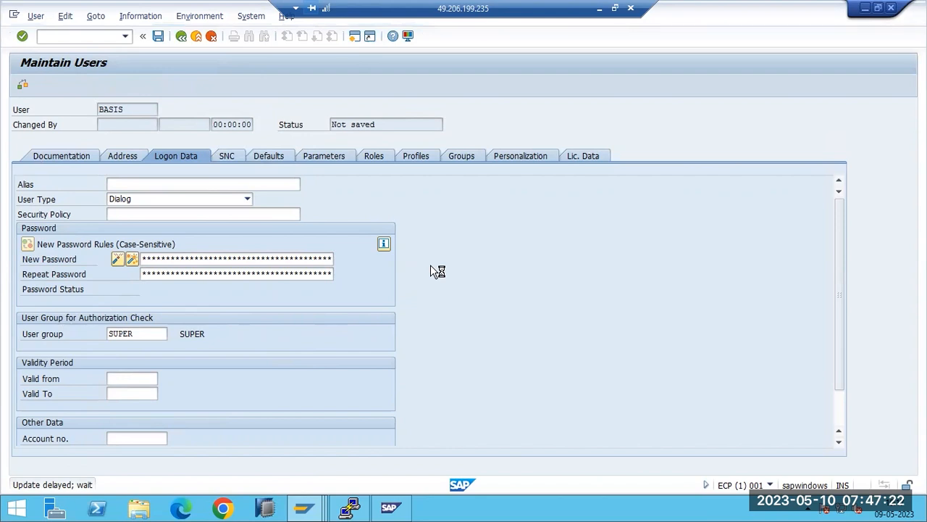
Check the AS ABAP WP Table in sapmmc, and open transaction sm14 in a new SAP GUI window.
left_click(389, 509)
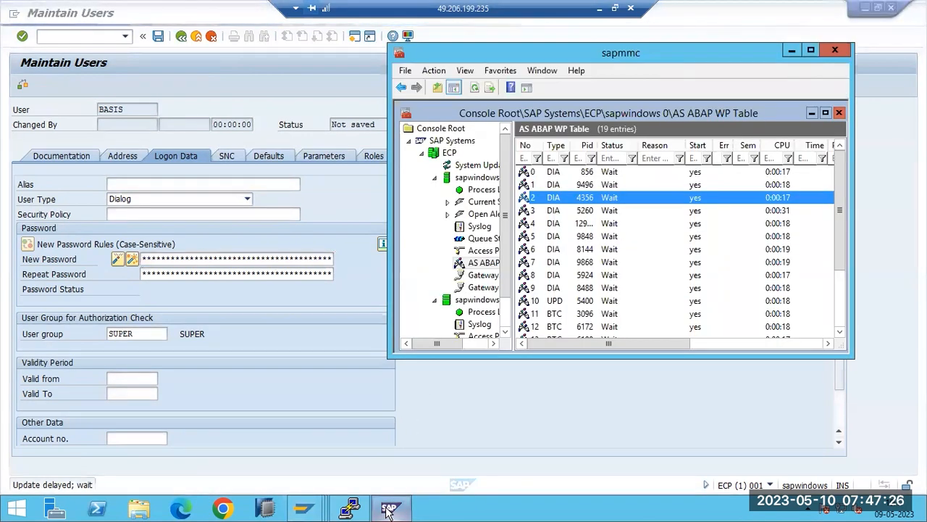
left_click(389, 509)
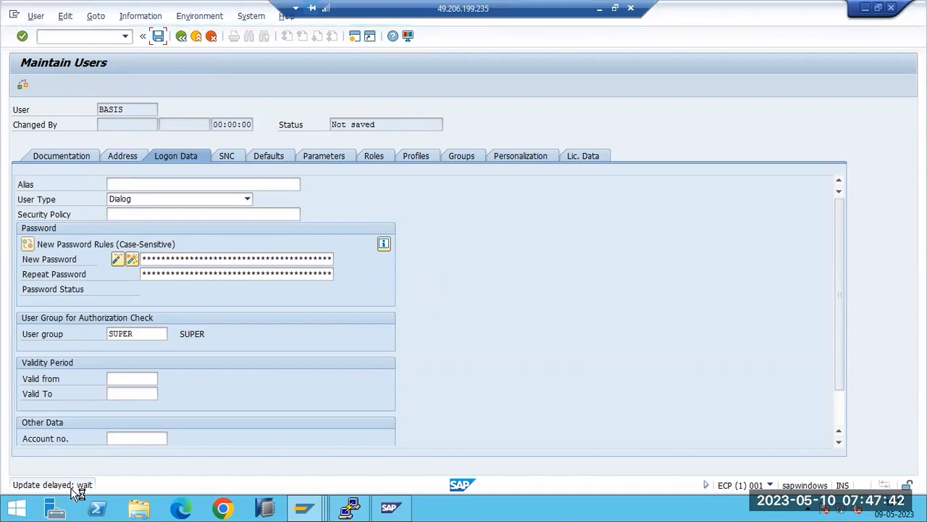
left_click(14, 15)
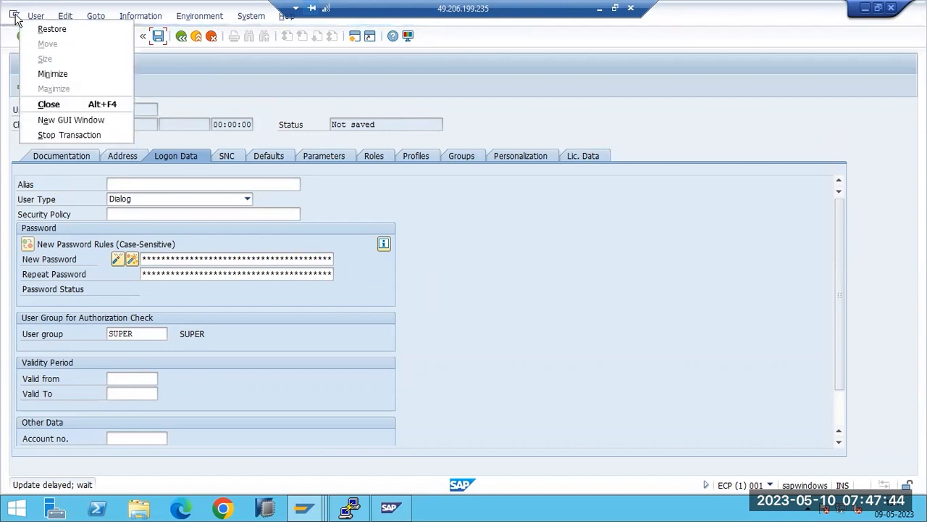
left_click(60, 122)
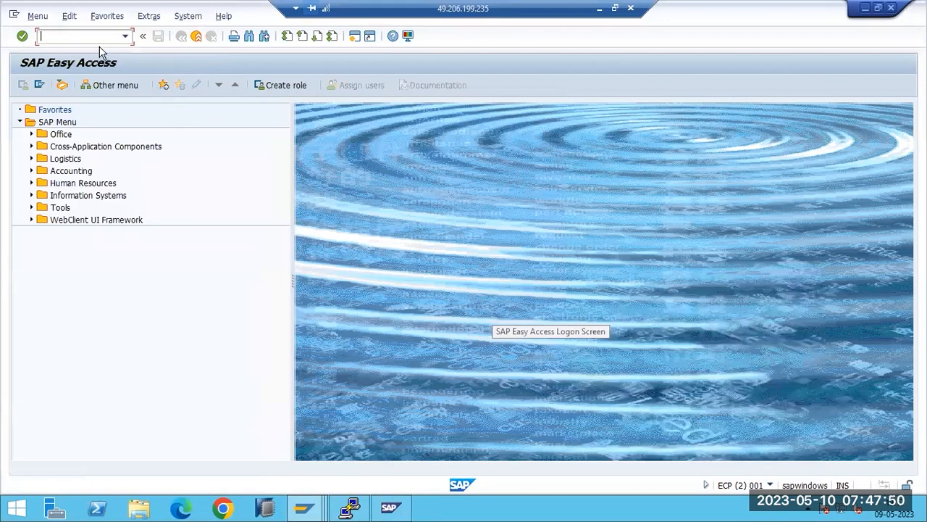
type("sm14")
key("Return")
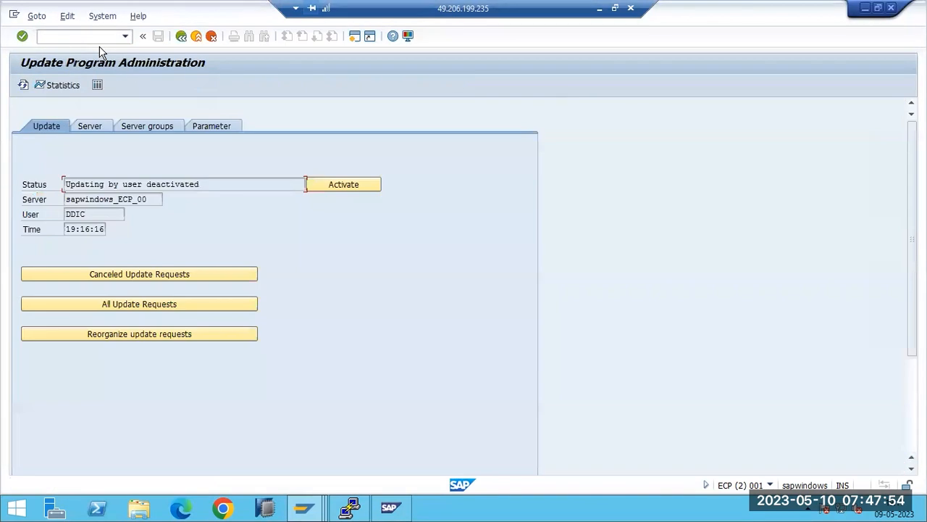
Leave update administration, open transaction sm13, and list all update requests for every client and user.
left_click(181, 35)
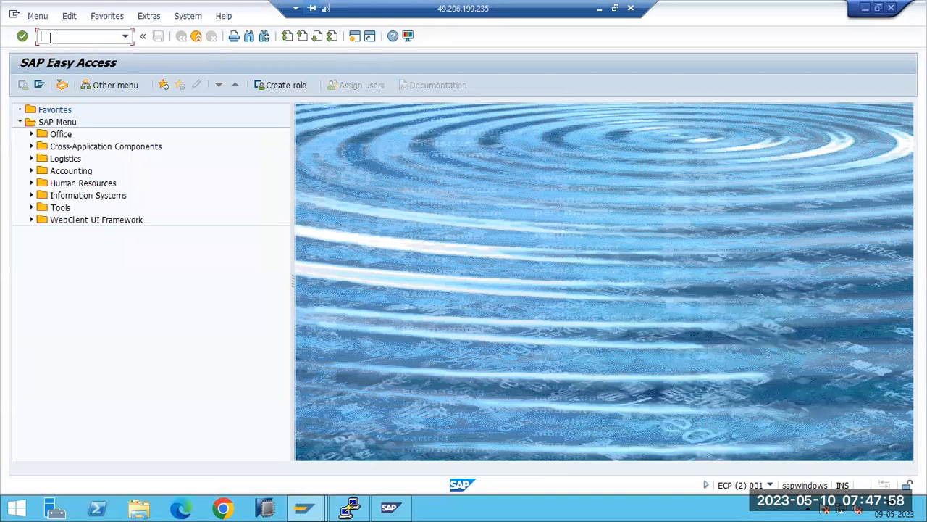
type("sm13")
key("Return")
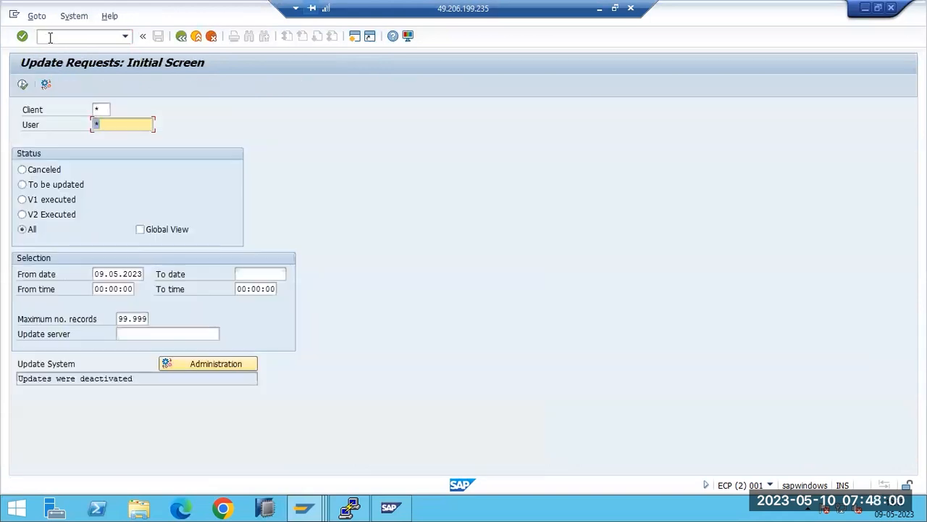
left_click(23, 84)
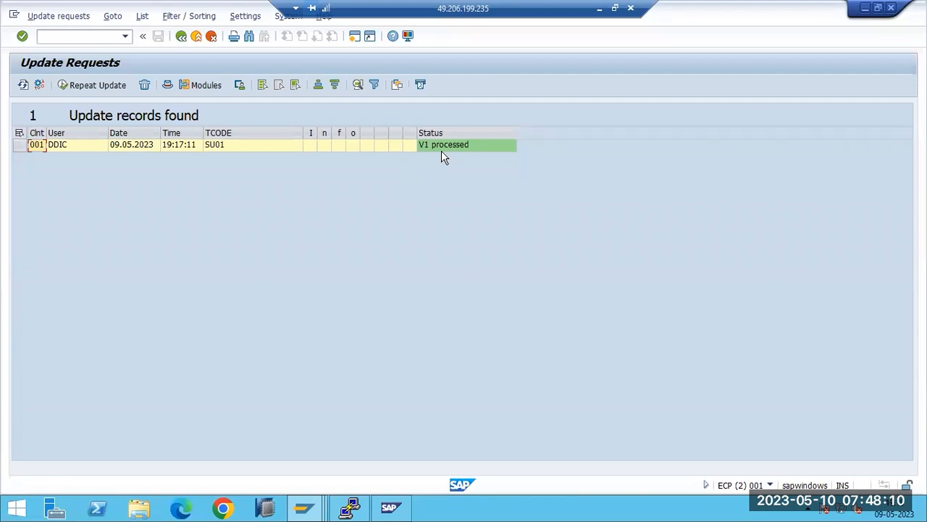
Check the pending Maintain Users session for user BASIS, and return to the Update Requests list.
left_click(307, 509)
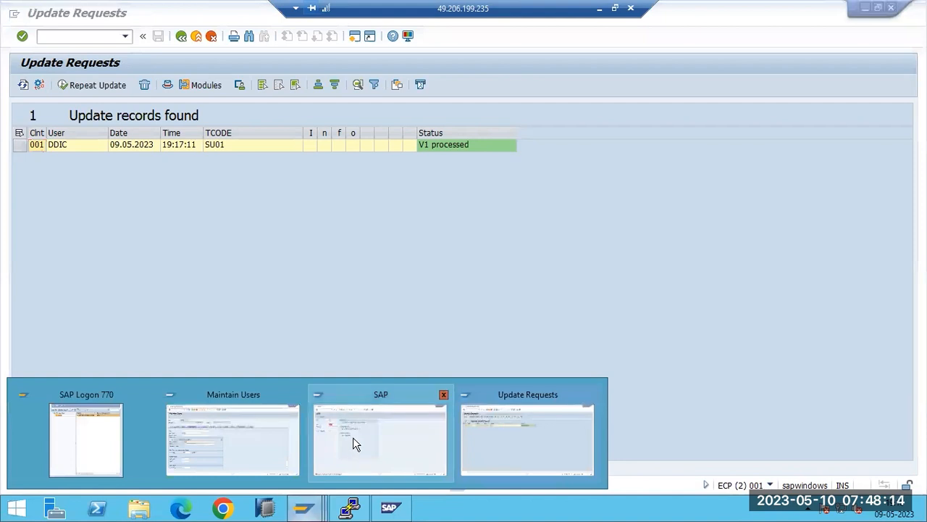
left_click(267, 439)
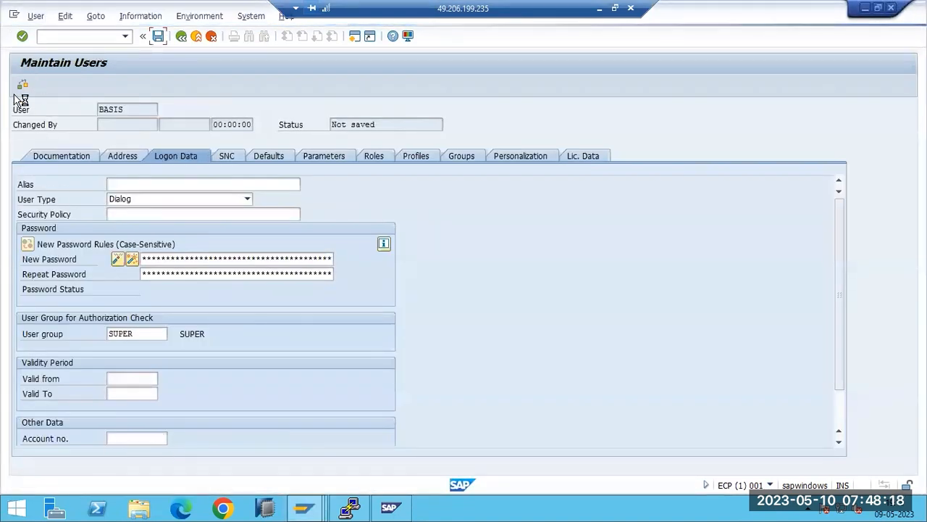
left_click(323, 501)
left_click(503, 443)
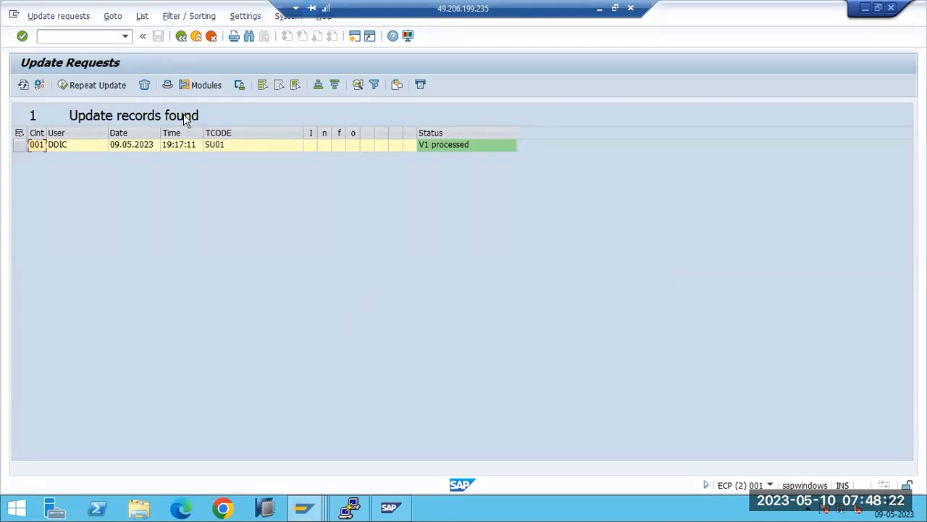
Open transaction sm14 in place of the Update Requests list and activate updating.
type("/nsm14")
key("Return")
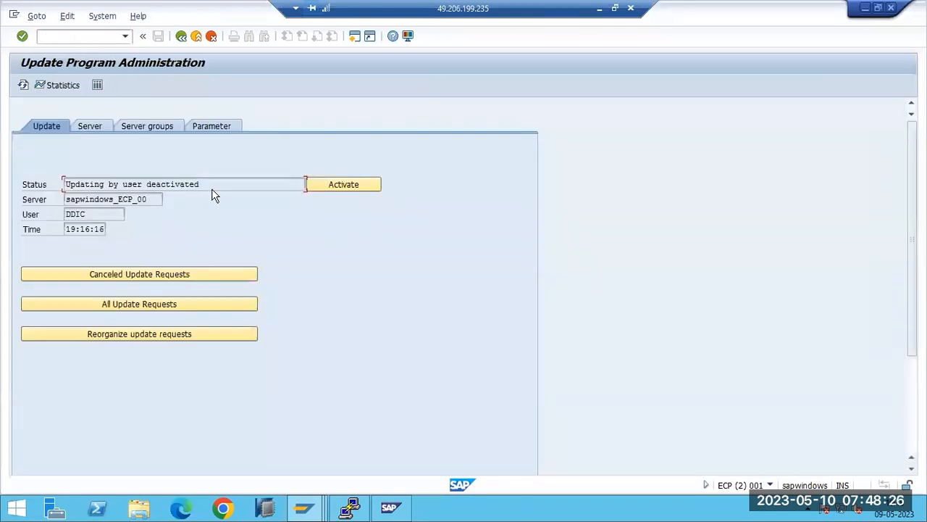
left_click(320, 187)
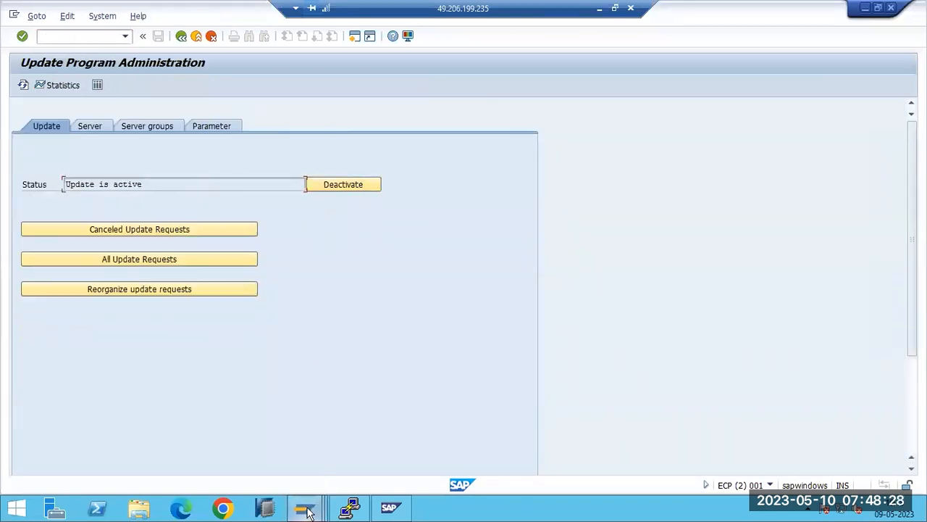
Check the user maintenance session for the save status of user BASIS, comparing it with the update administration session.
mouse_move(304, 508)
left_click(266, 440)
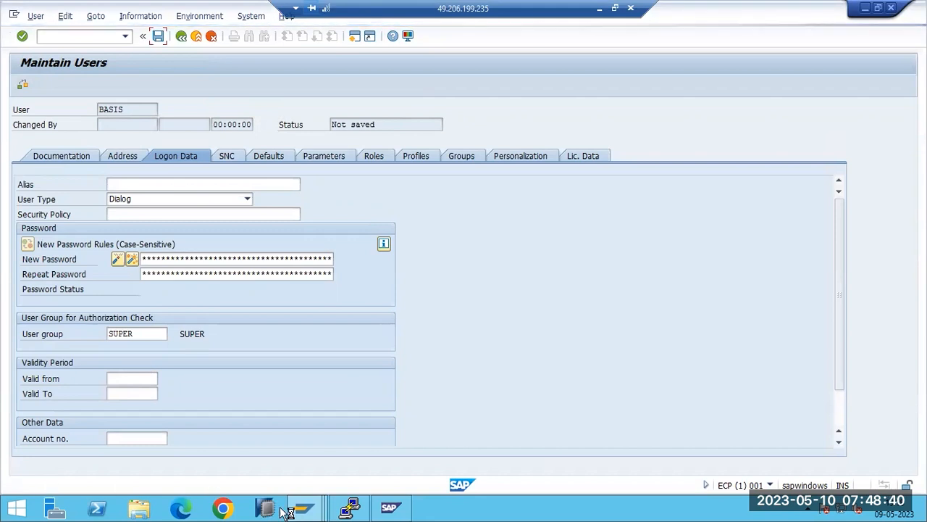
mouse_move(304, 511)
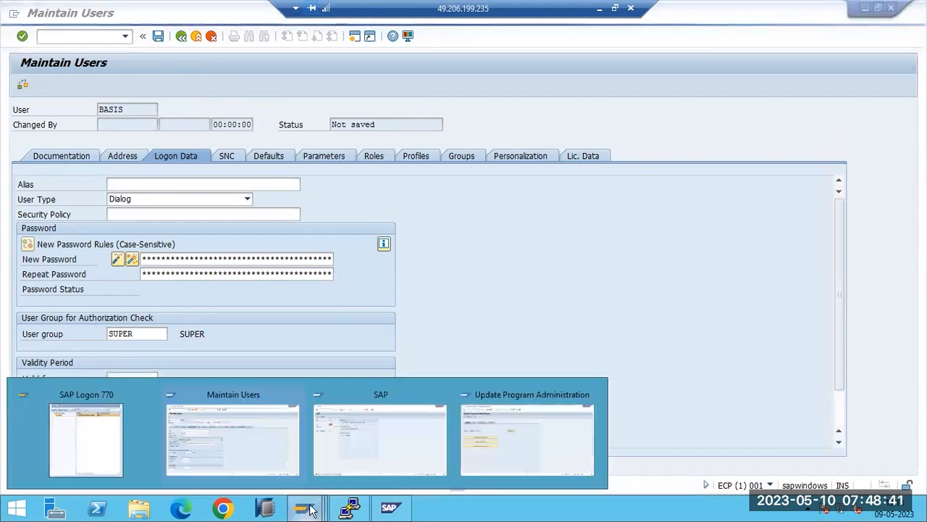
left_click(471, 449)
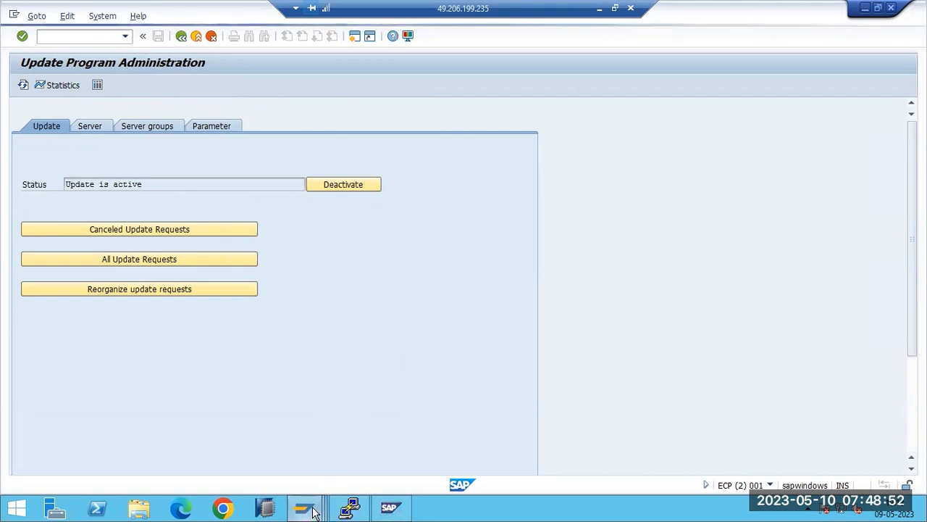
mouse_move(314, 510)
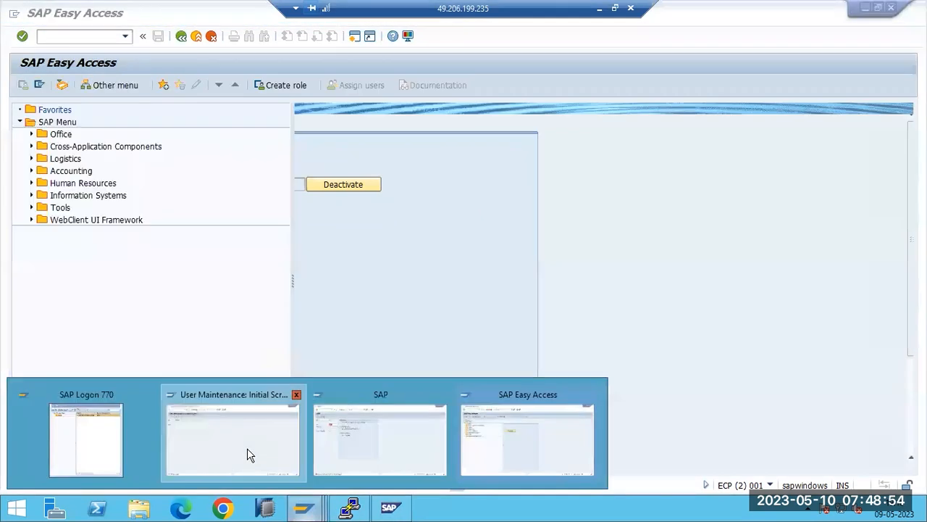
left_click(247, 449)
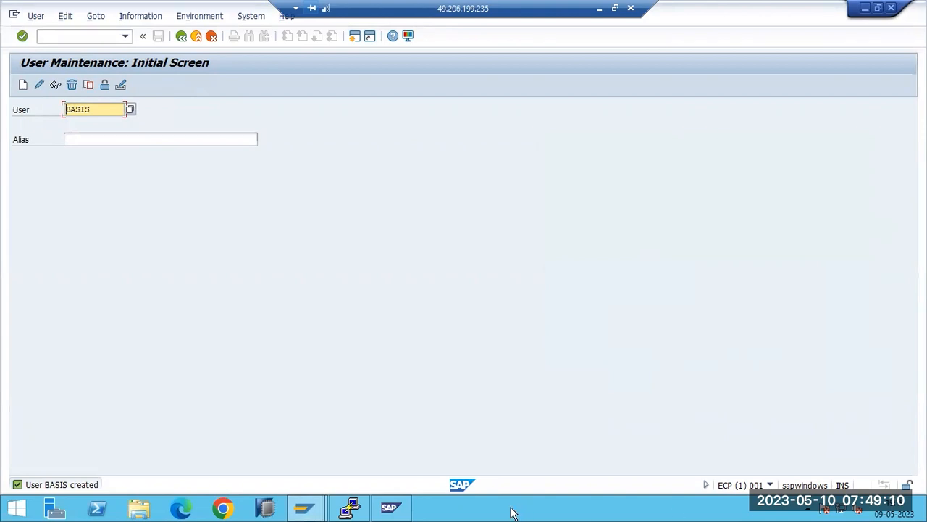
Switch to the SAP Easy Access session and open Update Program Administration to check the update status.
left_click(304, 507)
left_click(158, 312)
left_click(310, 501)
left_click(499, 405)
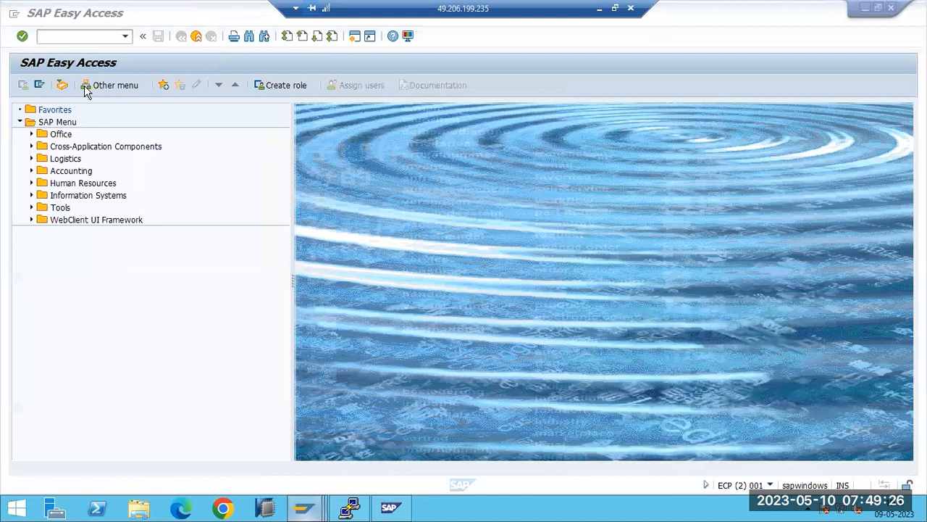
type("sm")
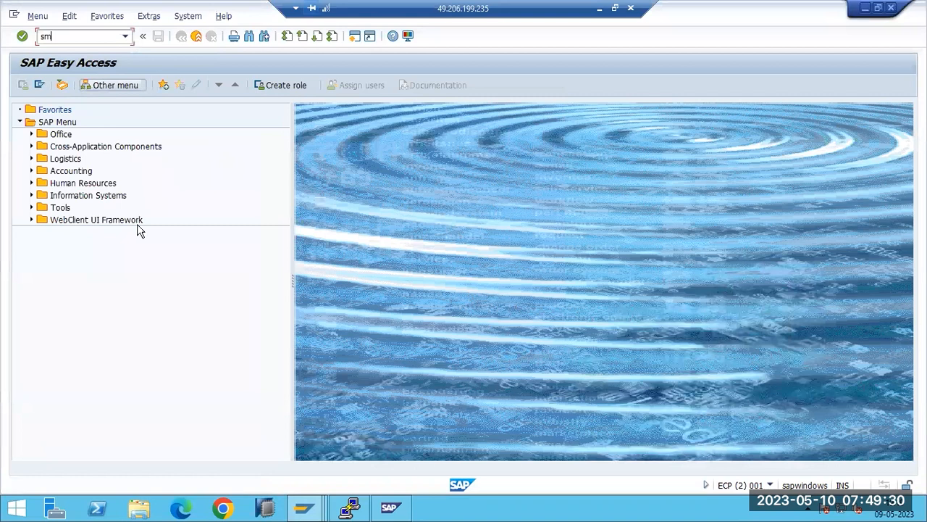
type("13")
key("Return")
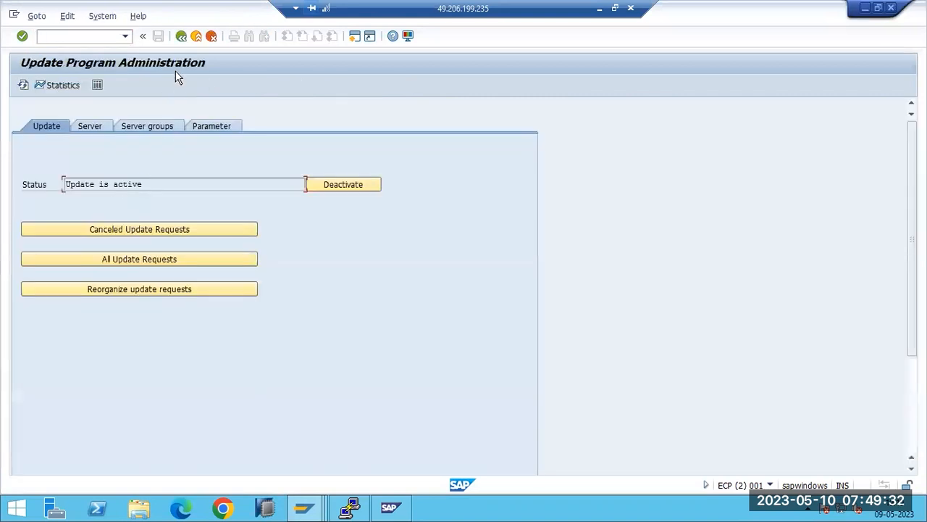
Leave update administration, list all update requests through transaction sm13, and return to SAP Easy Access.
left_click(181, 36)
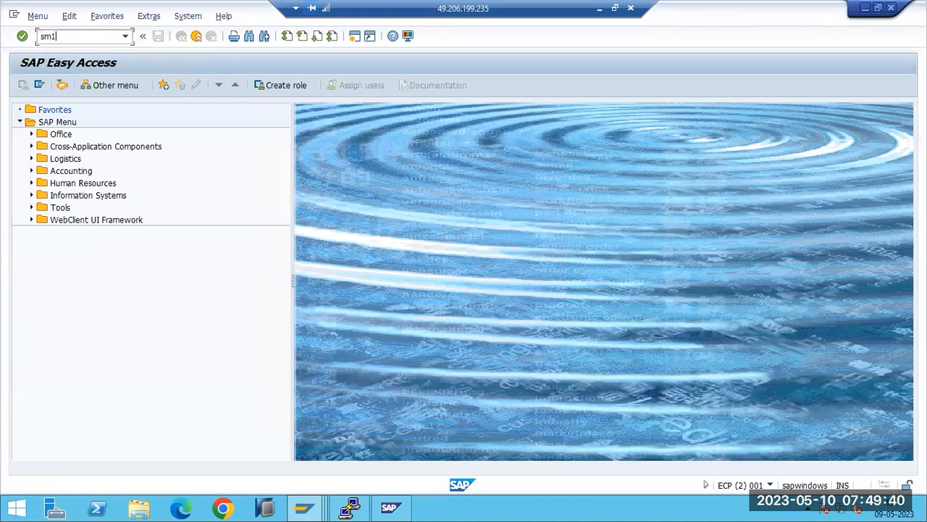
type("3")
key("Return")
left_click(22, 85)
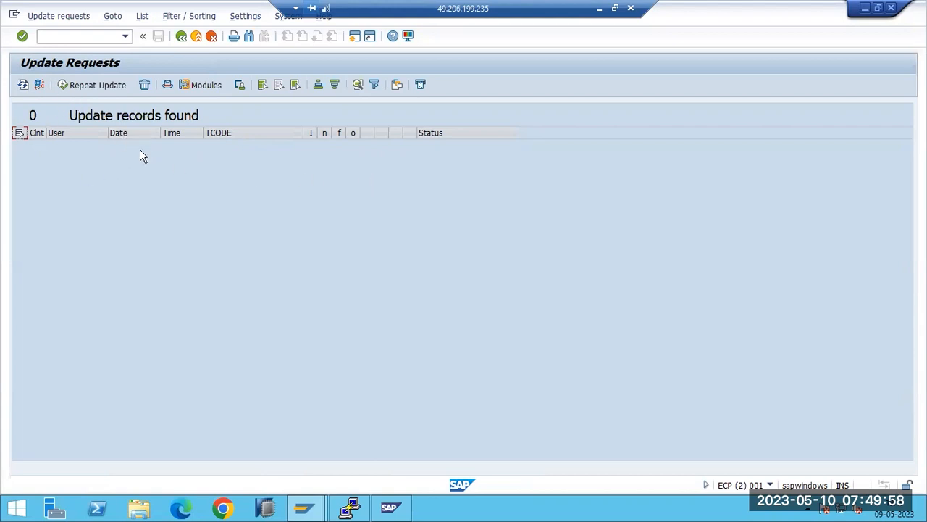
key("F3")
key("F3")
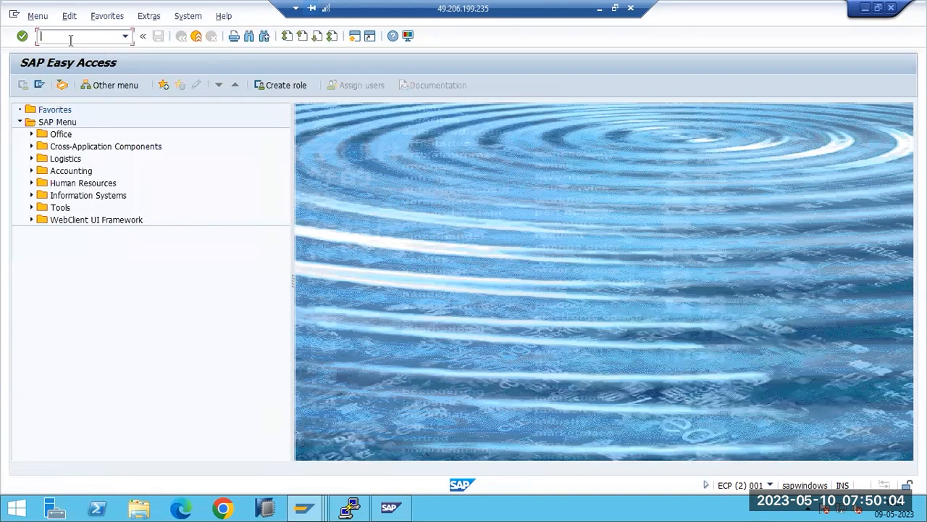
Display the Update Requests list once more and go back to its selection screen.
type("sm14")
key("Return")
left_click(19, 86)
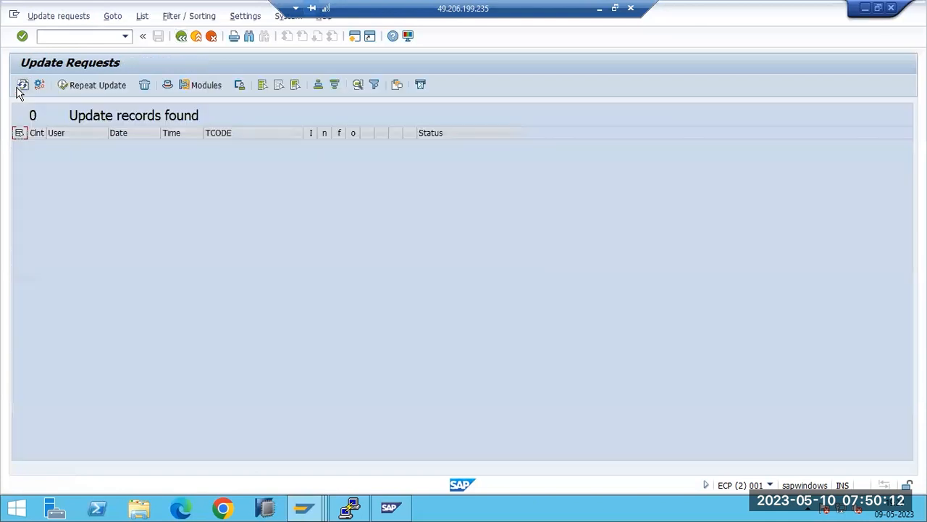
left_click(181, 36)
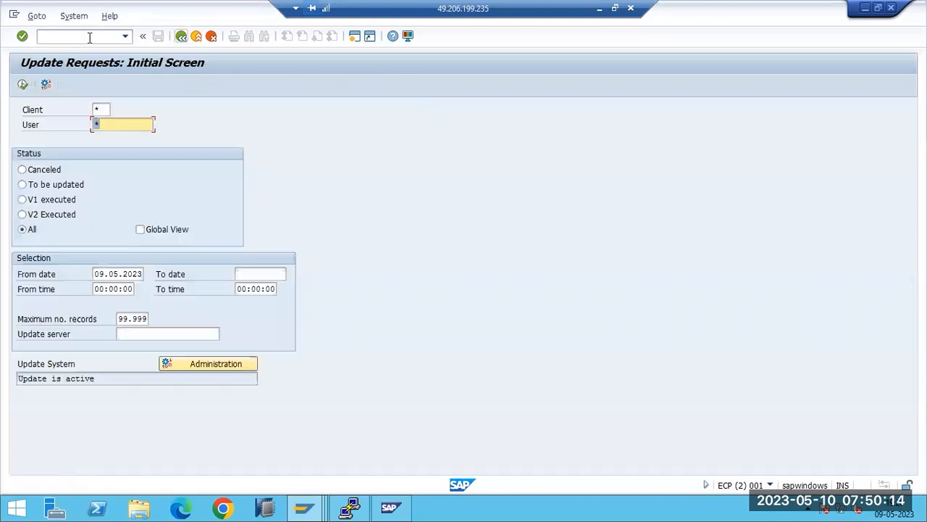
Open transaction sm14, deactivate updating, and return to SAP Easy Access.
left_click(86, 34)
type("/nsm14")
key("Return")
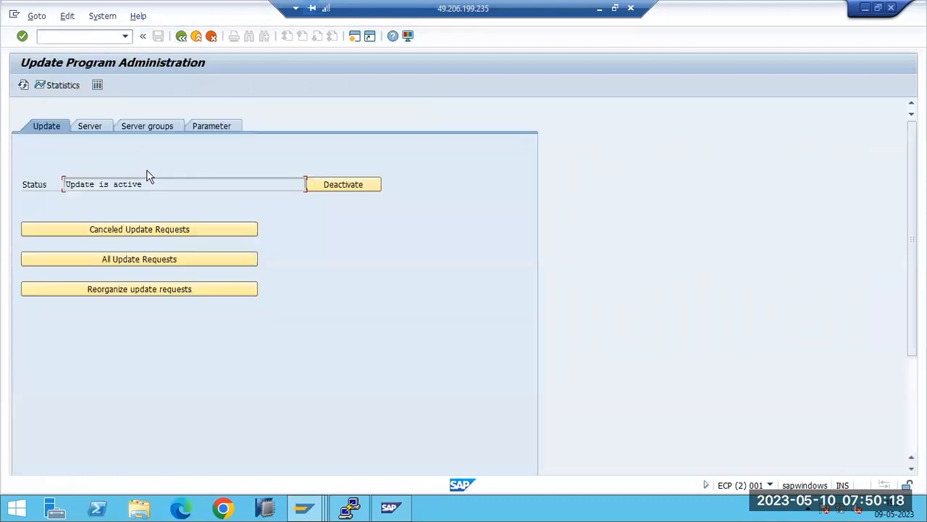
left_click(343, 185)
key("F3")
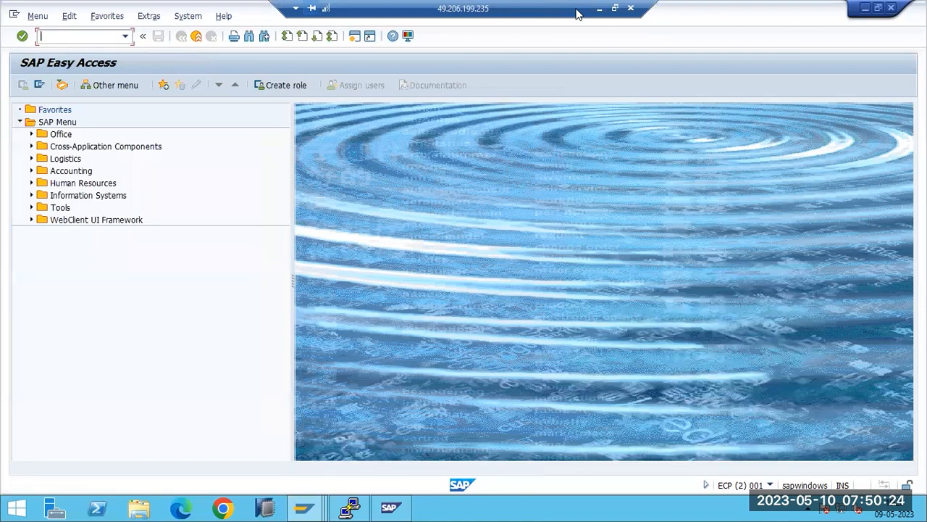
Switch to Paint and highlight the Sm13 and Sm14 notes, then only their "Update :" heading.
key("alt+Tab")
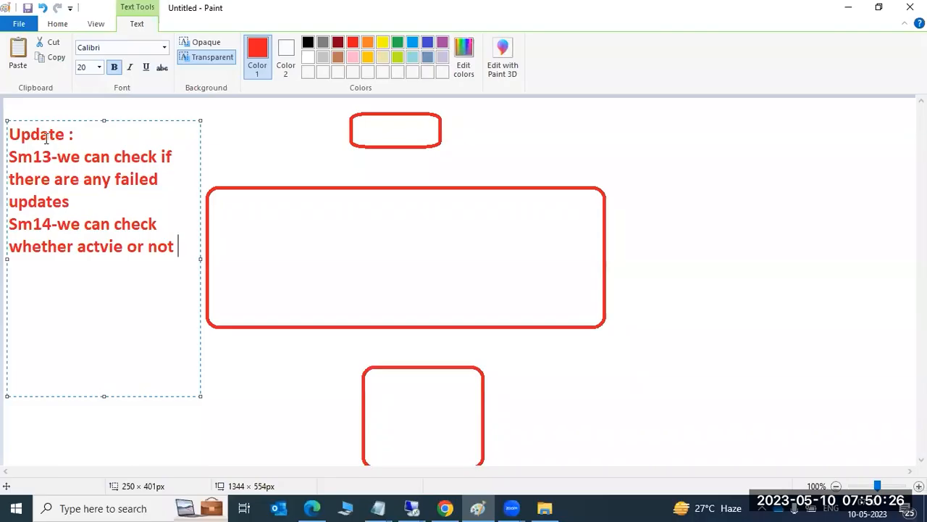
left_click(13, 131)
left_click_drag(11, 133, 176, 247)
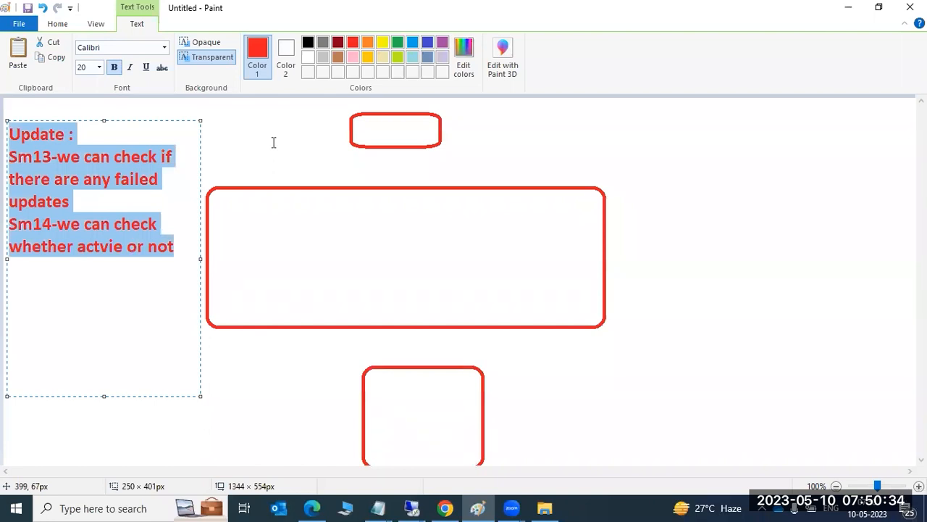
left_click(48, 133)
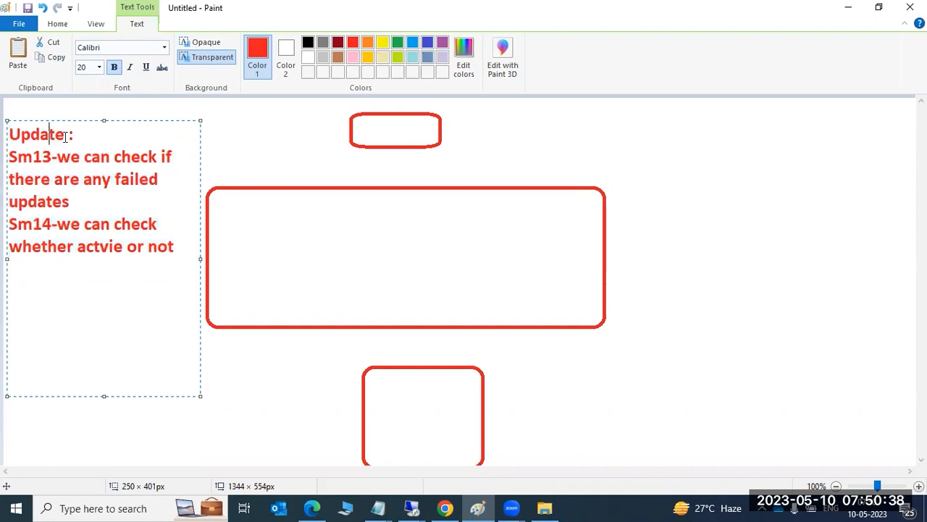
left_click_drag(88, 137, 9, 143)
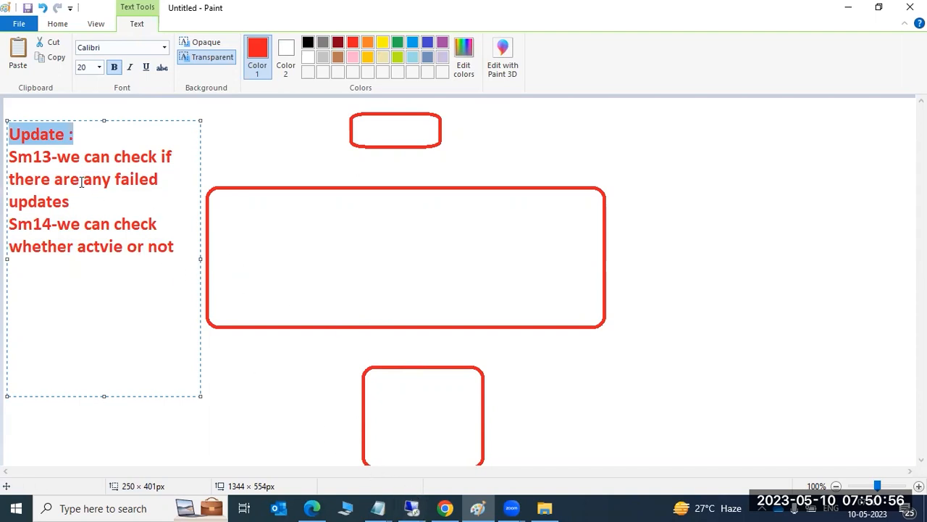
Switch back to the remote SAP session and activate updating in Update Program Administration.
left_click(411, 508)
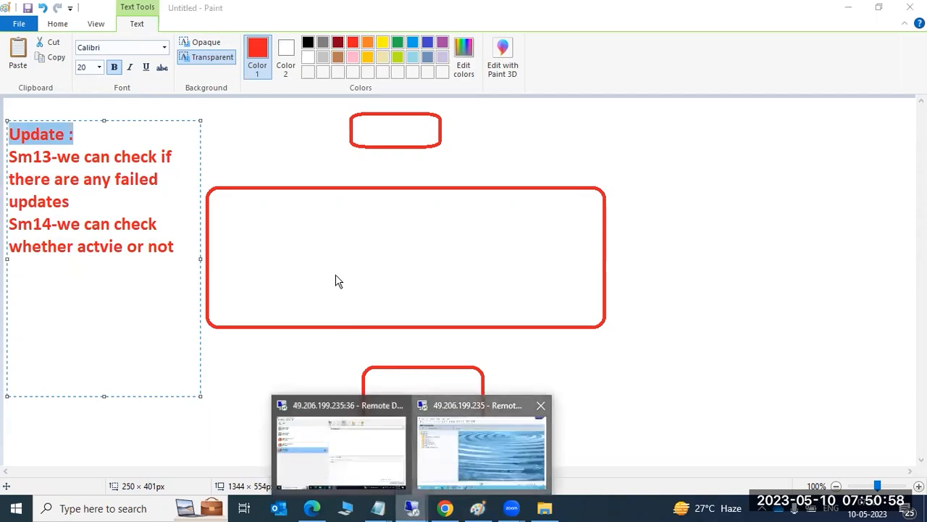
left_click(482, 450)
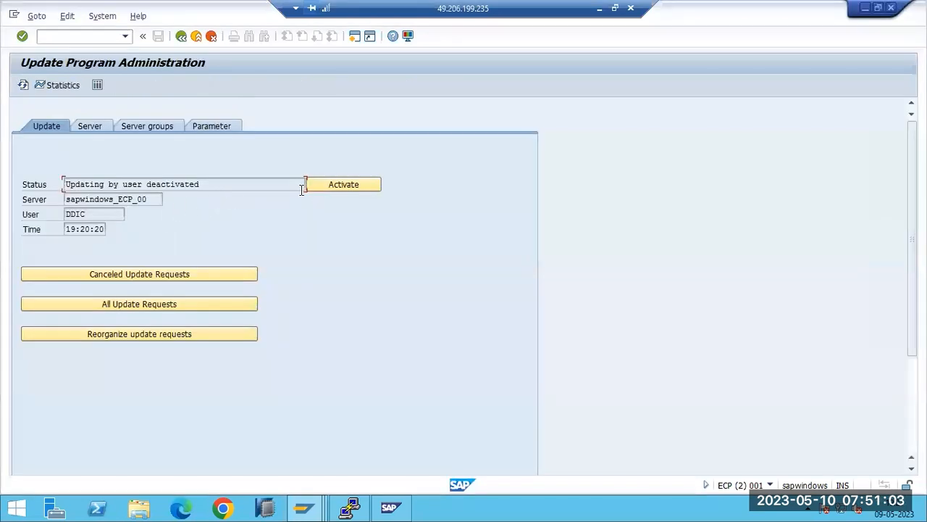
left_click(321, 189)
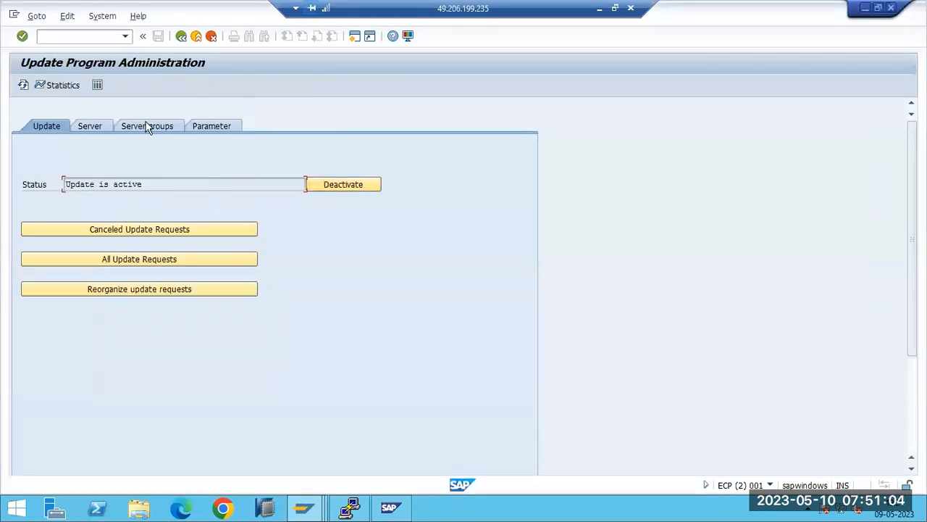
Open transaction sm13, list all update requests, and go back to the selection screen.
left_click(77, 36)
type("/nsm13")
key("Return")
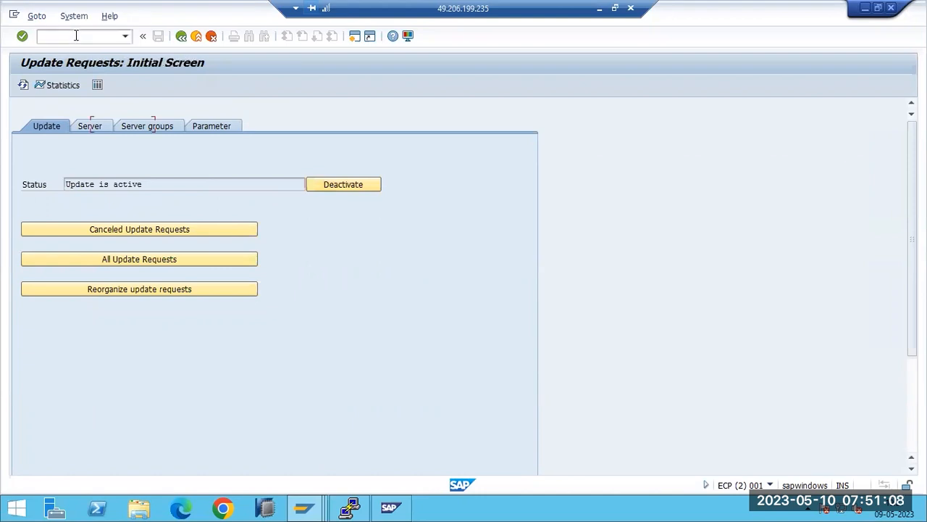
left_click(23, 84)
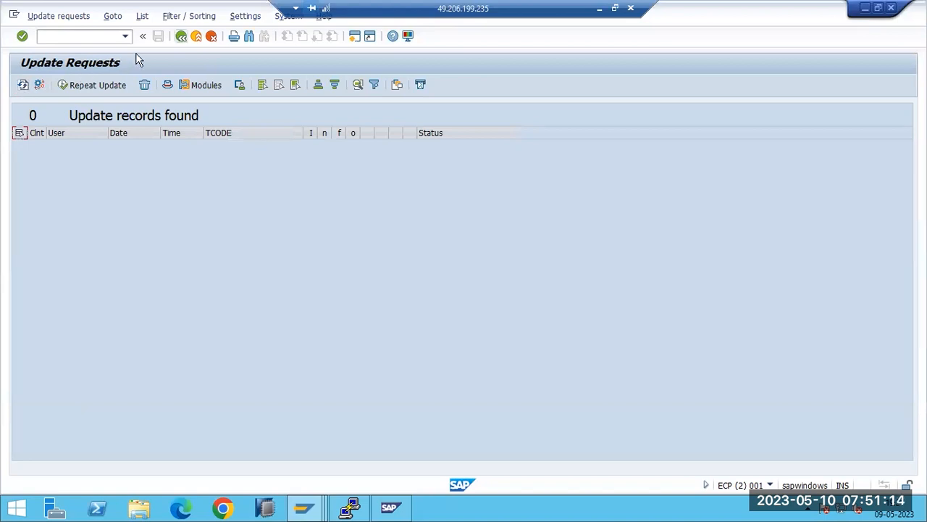
key("F3")
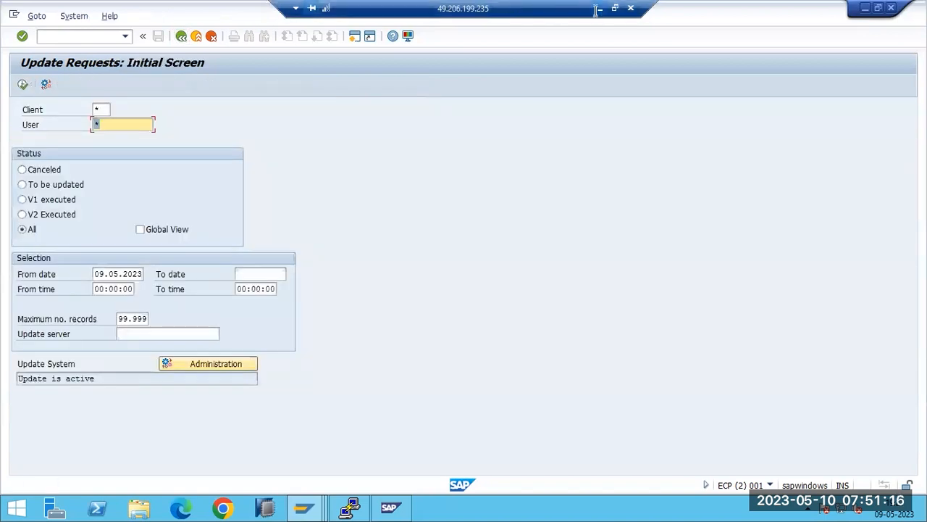
Switch to Paint and draw a text box about 315 × 351 px beside the diagram.
left_click(596, 9)
left_click_drag(680, 134, 898, 375)
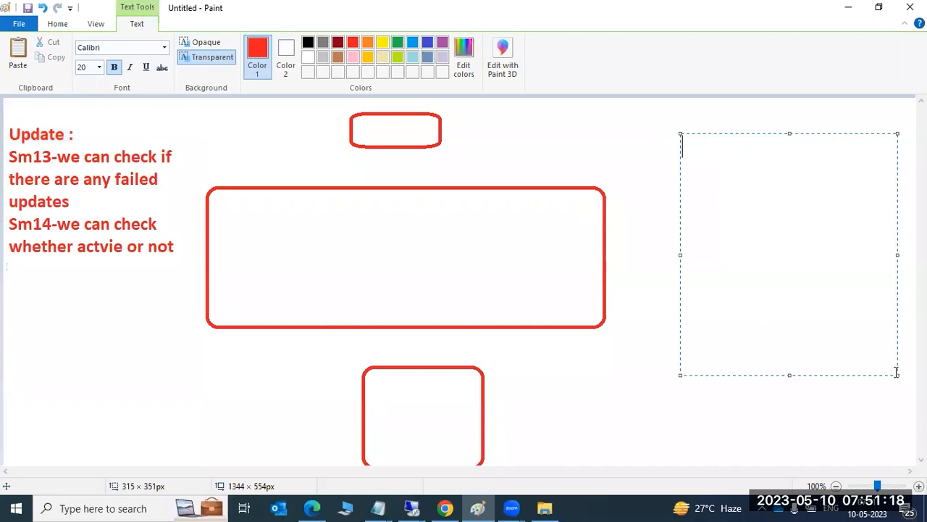
type("D")
key("Return")
type("V")
key("ctrl+a")
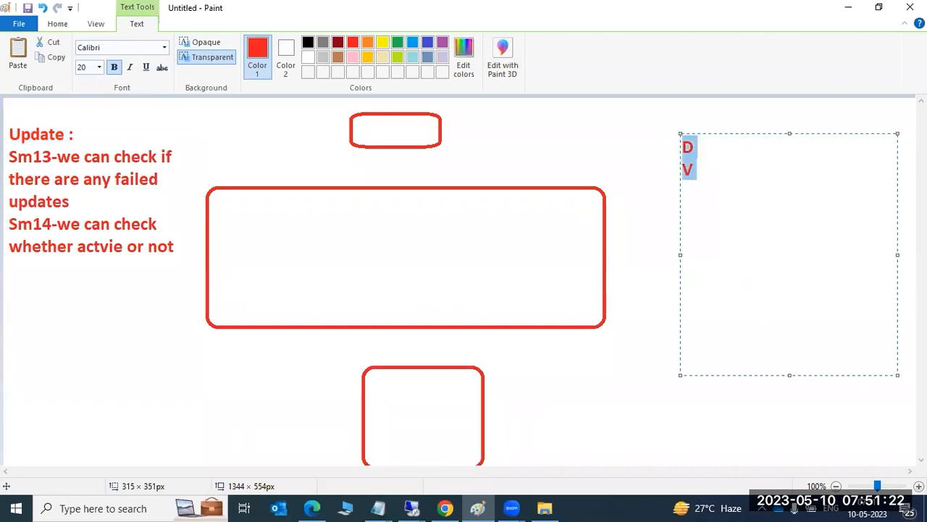
key("BackSpace")
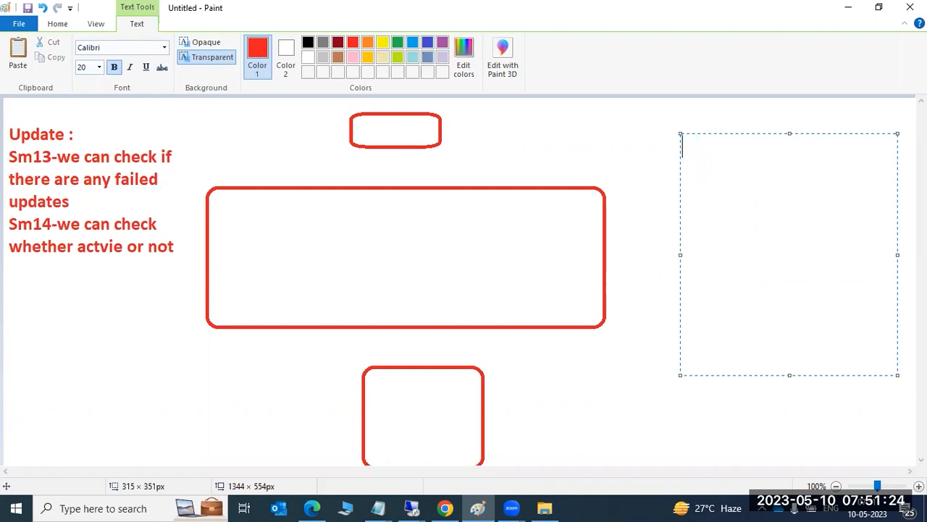
Note "SM50/Sm66" and "Sm13/SM14" in the text box, then "previous -SICK" after a blank line.
type("SM50")
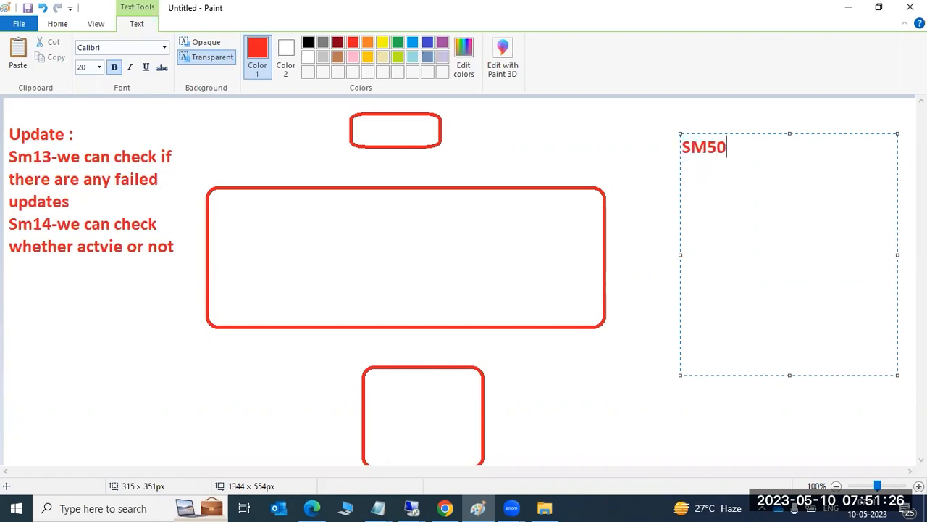
type("/Sm66")
key("Return")
type("Sm13/SM14")
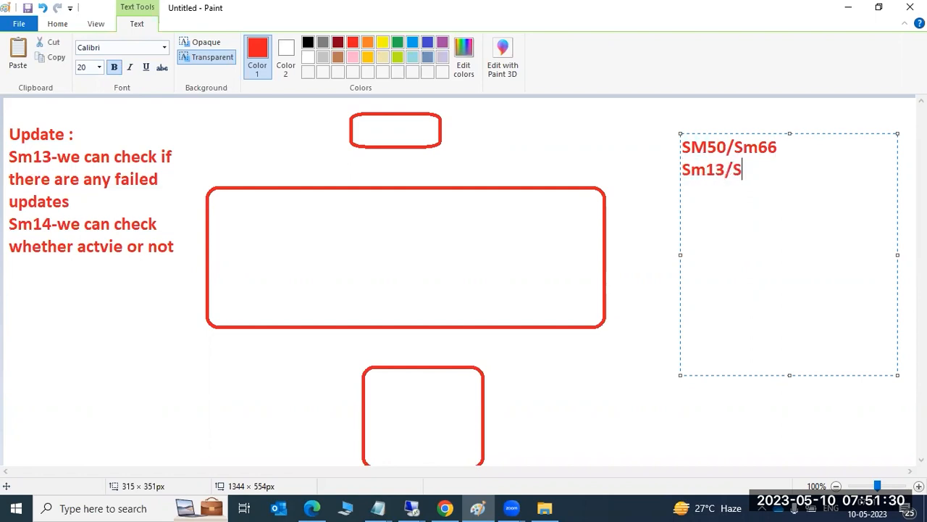
key("Return")
key("Return")
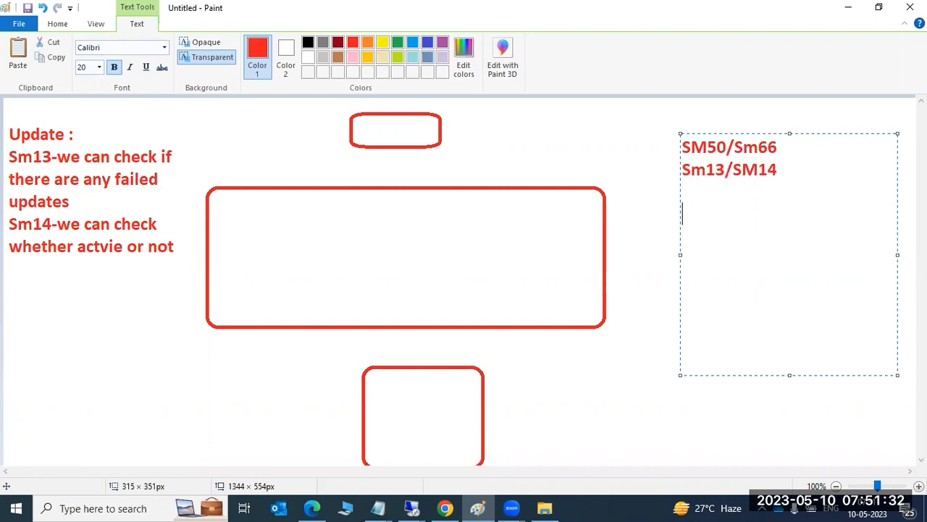
type("previou")
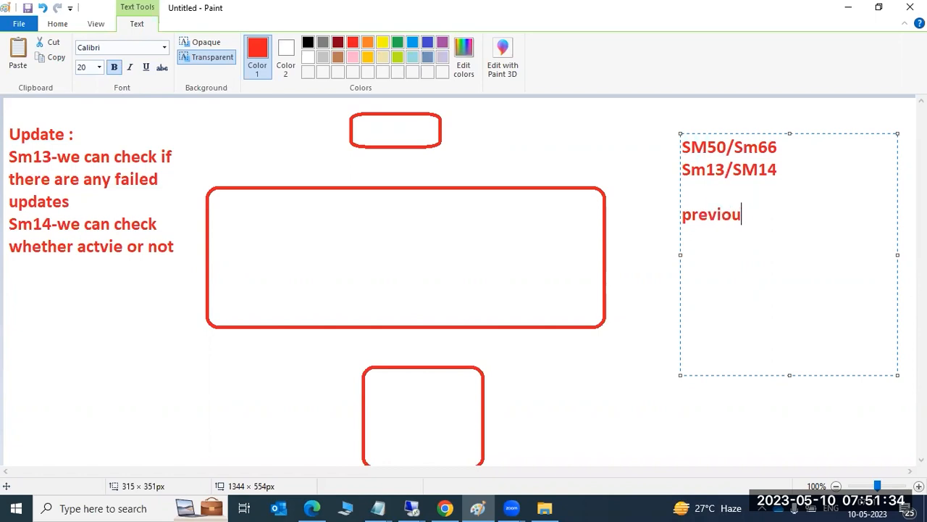
type("s -SICK")
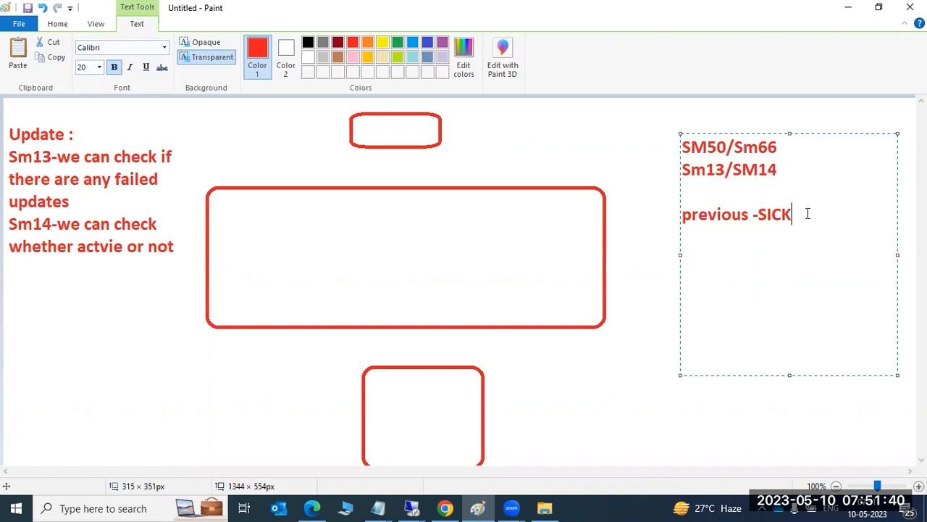
Switch to the remote SAP session, list the update requests once more, and return to SAP Easy Access.
left_click(411, 507)
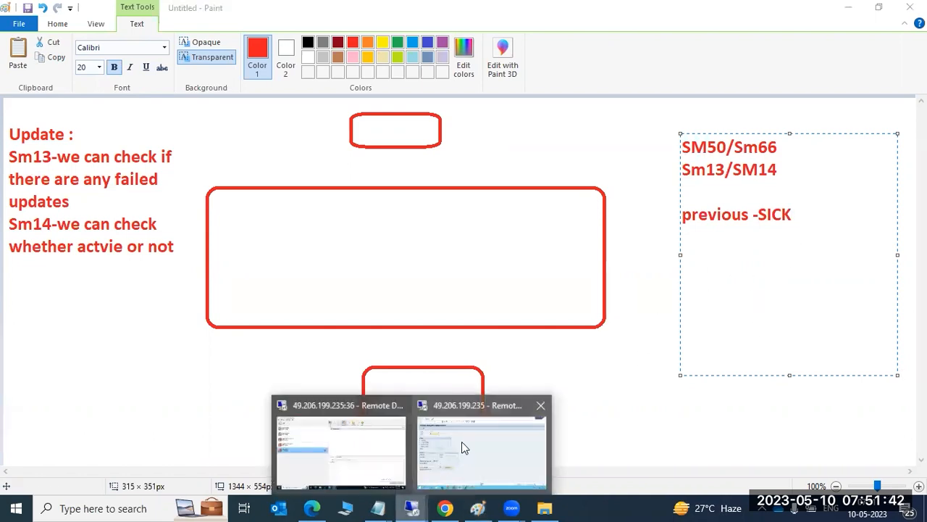
left_click(462, 441)
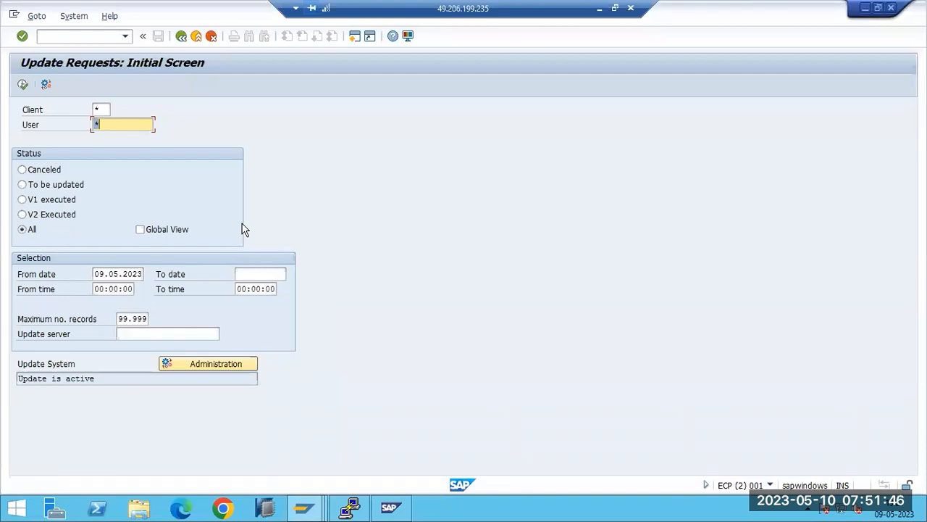
key("F3")
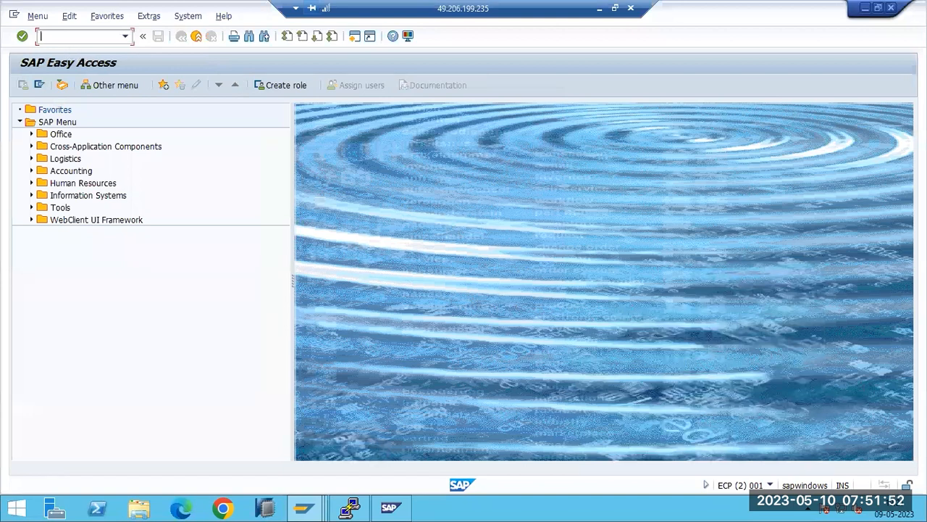
left_click(24, 85)
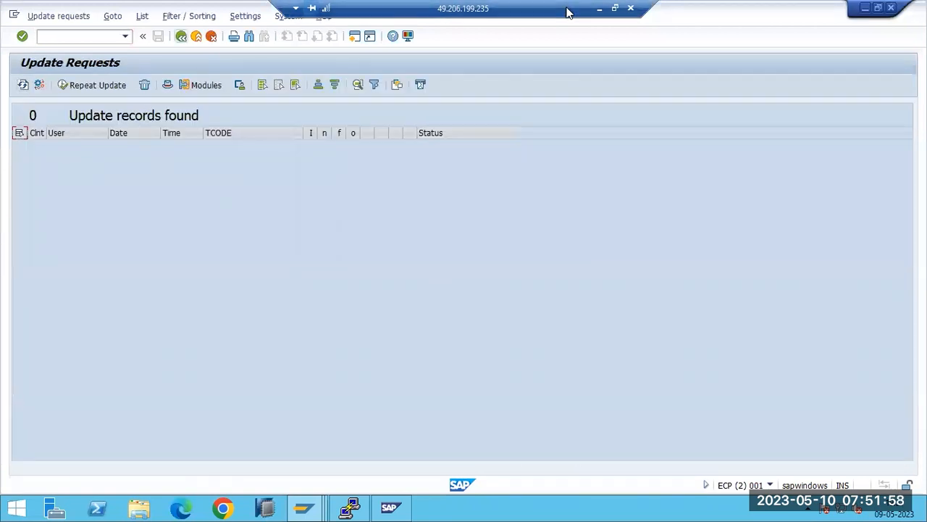
key("F3")
key("F3")
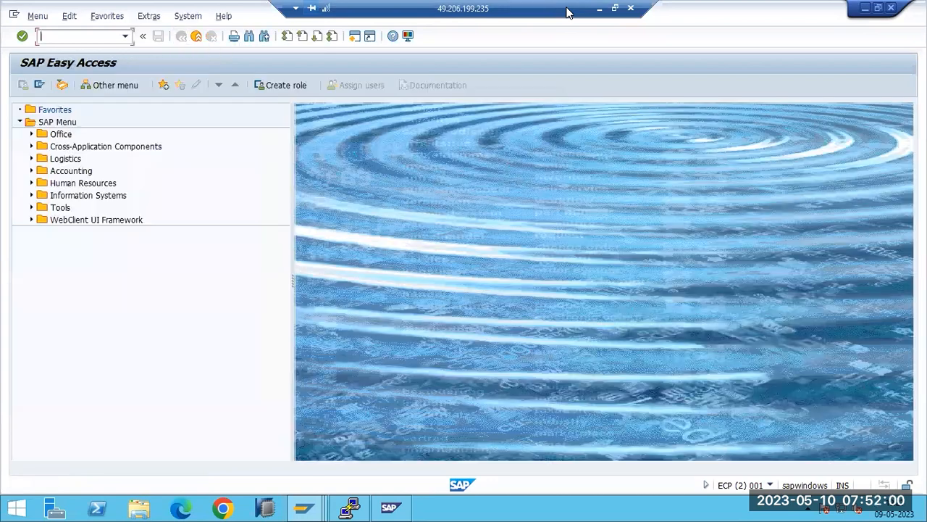
Bring up the SAP Logon 770 window to view its system entry, then return to SAP Easy Access.
left_click(304, 507)
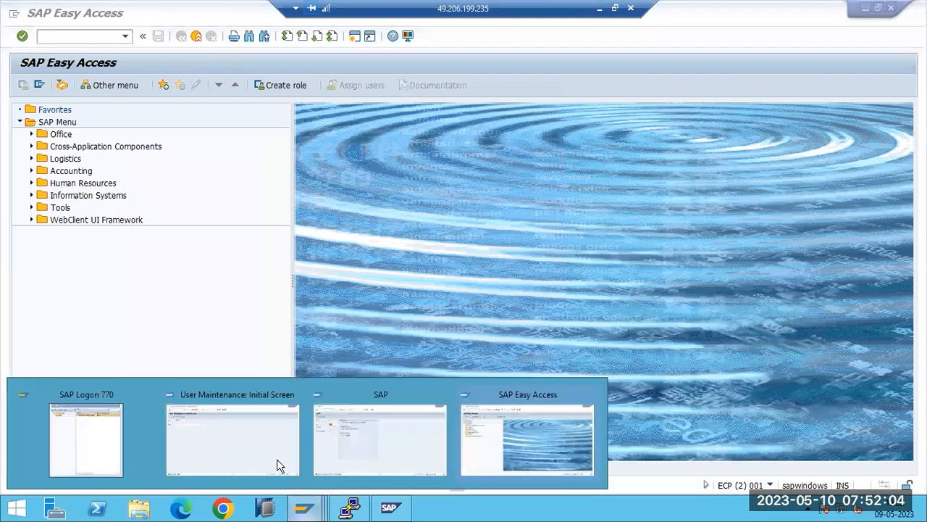
left_click(93, 424)
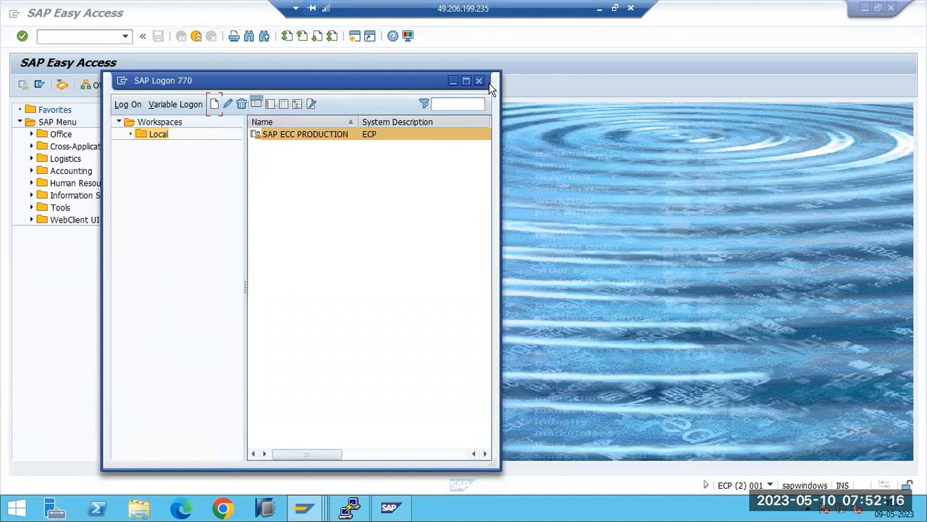
left_click(597, 180)
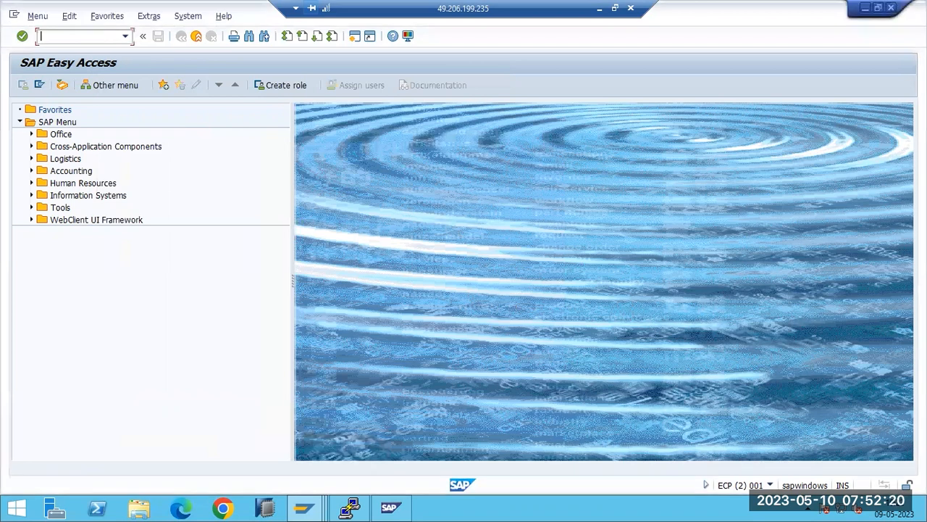
Open transaction sm50 to examine the instance's work processes, then return to SAP Easy Access.
type("sm6")
key("BackSpace")
type("50")
key("Return")
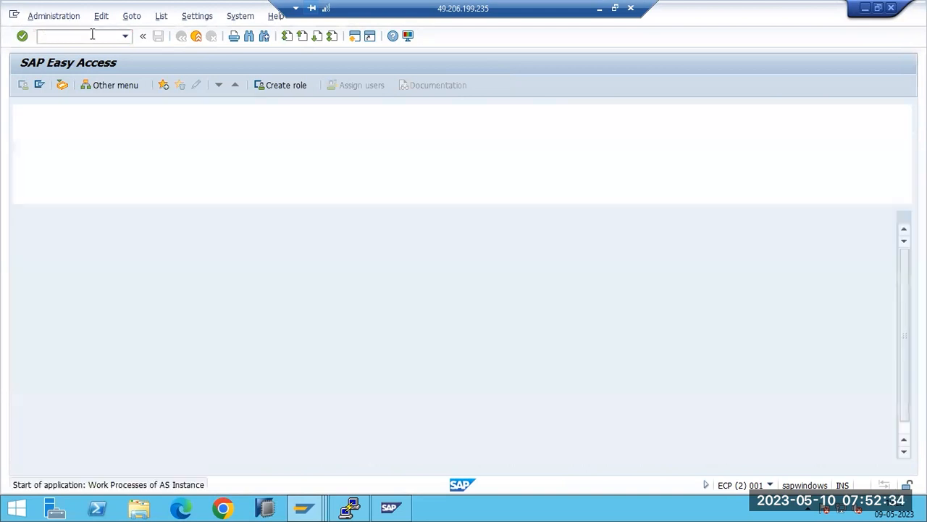
left_click(564, 161)
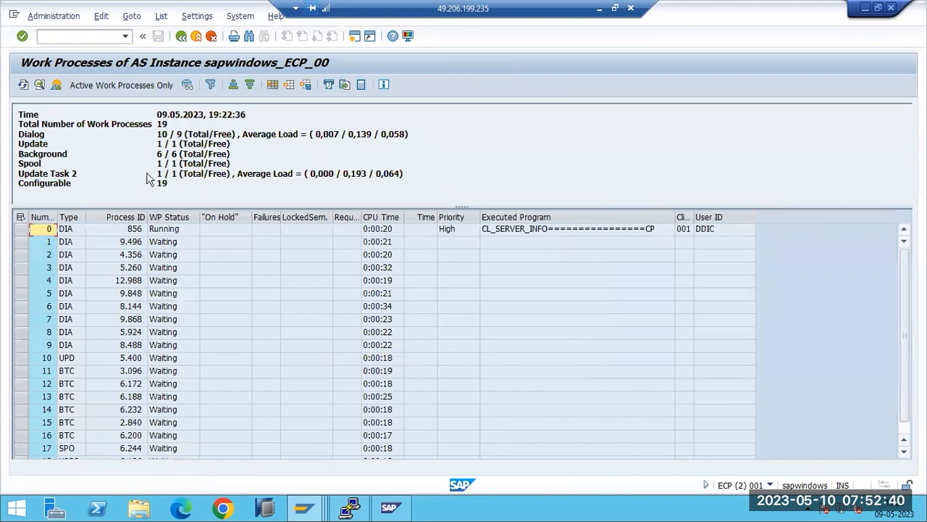
key("F3")
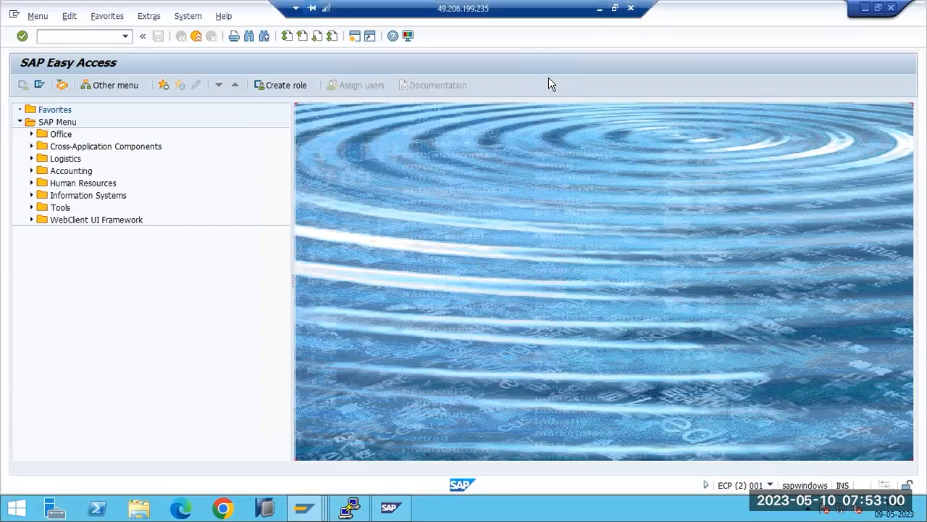
Switch to Paint and add "DVEBMGS" and "E-enq" beneath the "previous -SICK" note.
key("alt+Tab")
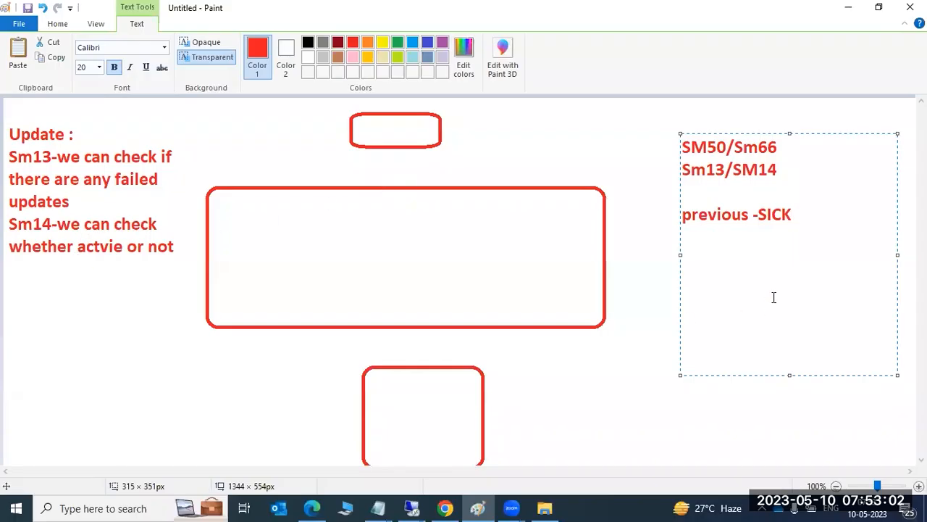
key("Return")
type("DVEBMGS")
key("Return")
key("Return")
type("E-enqeue")
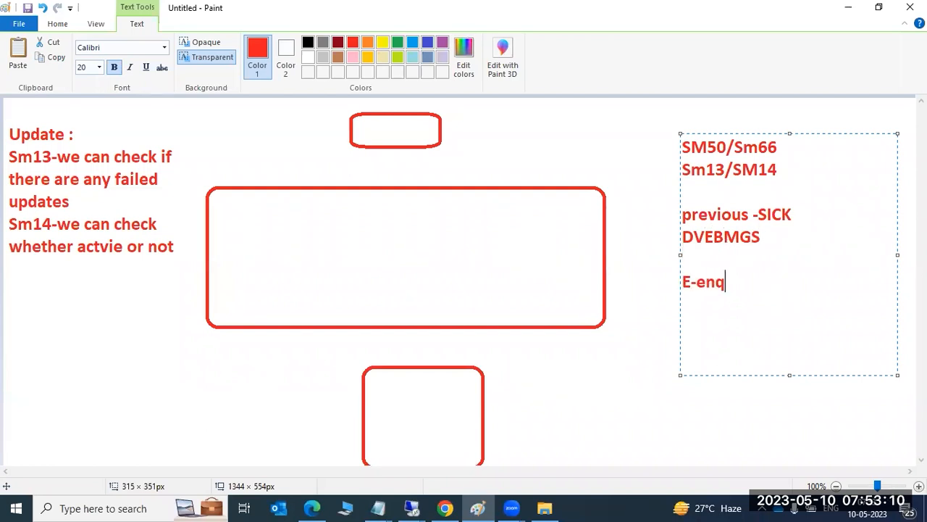
Erase all the notes in the text box beside the diagram and close the empty box.
key("BackSpace")
key("BackSpace")
key("BackSpace")
key("BackSpace")
key("BackSpace")
key("BackSpace")
key("BackSpace")
key("BackSpace")
key("BackSpace")
key("BackSpace")
key("BackSpace")
key("BackSpace")
key("BackSpace")
key("BackSpace")
key("BackSpace")
key("BackSpace")
key("BackSpace")
key("BackSpace")
key("BackSpace")
key("BackSpace")
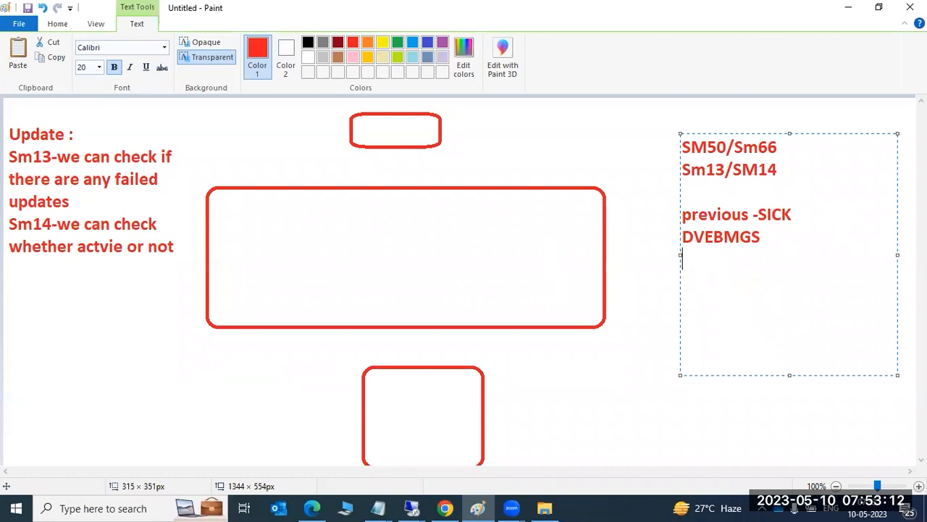
key("BackSpace")
key("BackSpace")
key("BackSpace")
key("BackSpace")
key("BackSpace")
key("BackSpace")
key("BackSpace")
key("BackSpace")
key("BackSpace")
key("BackSpace")
key("BackSpace")
key("BackSpace")
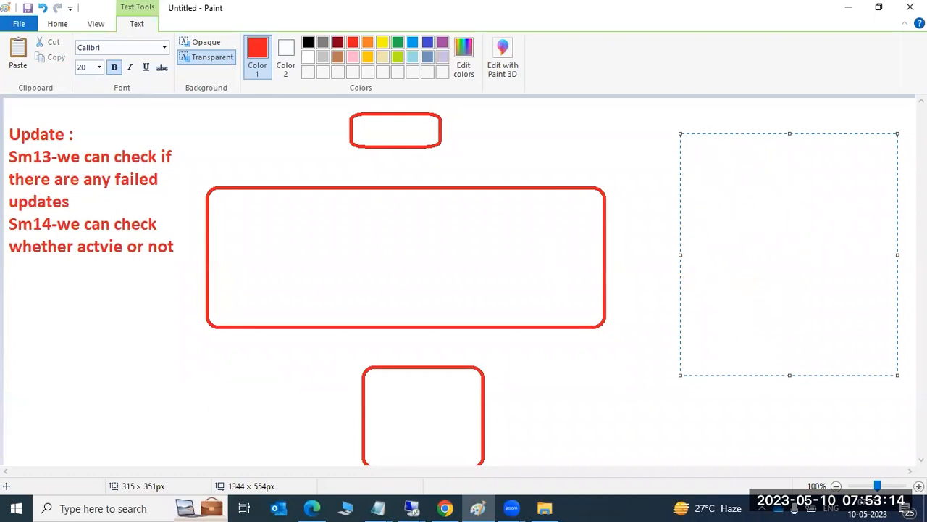
left_click(627, 383)
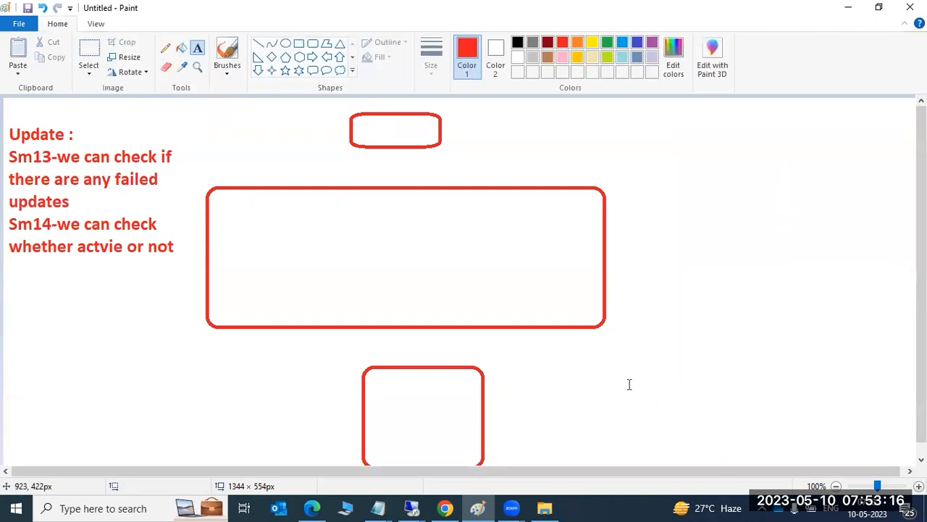